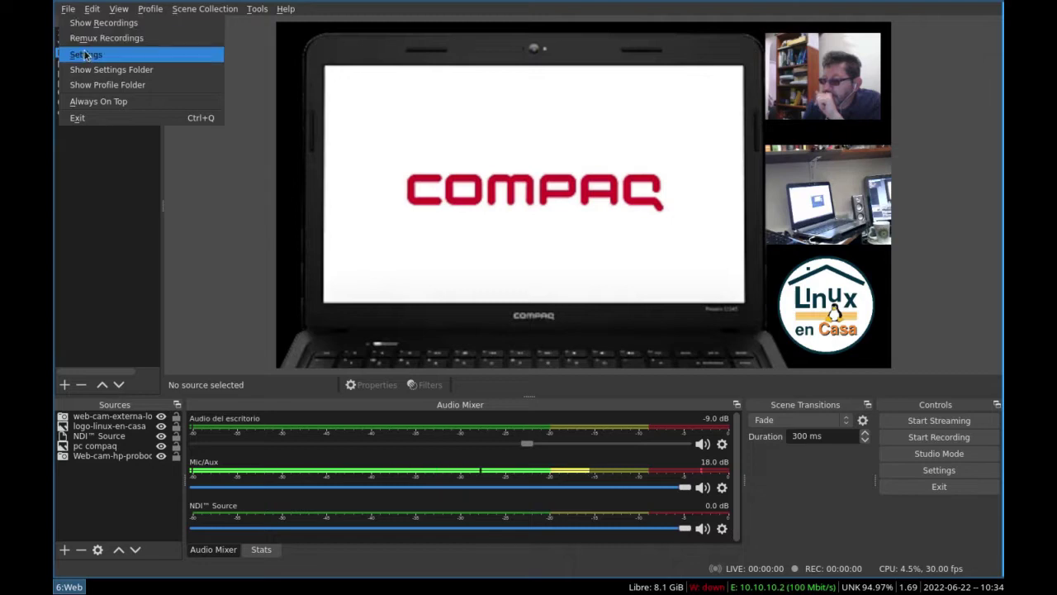
Step: Open the settings and review the streaming service and output configuration
click(91, 55)
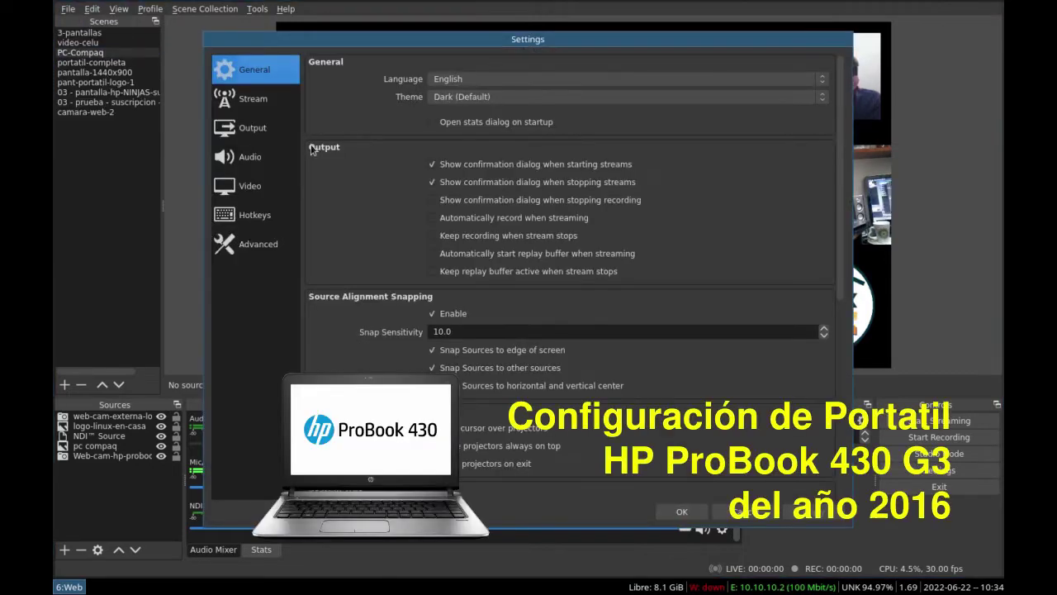
click(261, 101)
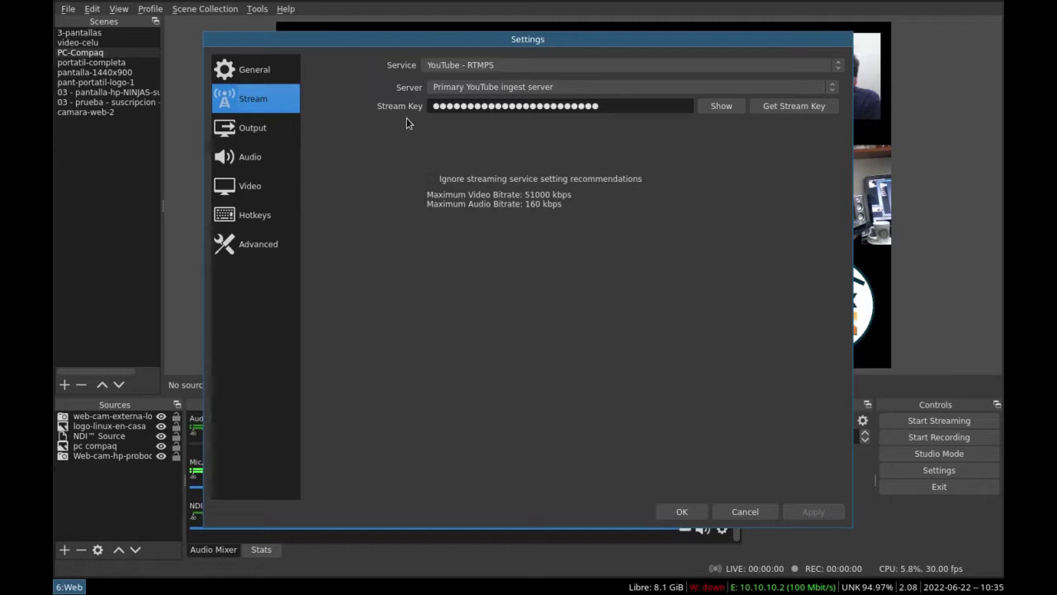
click(260, 131)
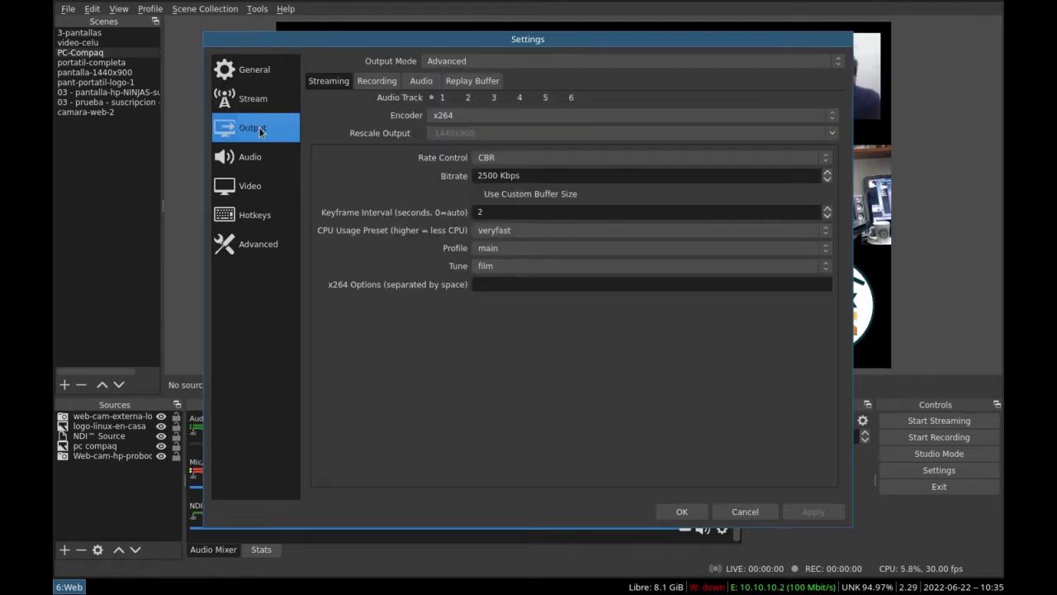
Step: Switch the output mode to Simple to view its options and return it to Advanced
click(612, 65)
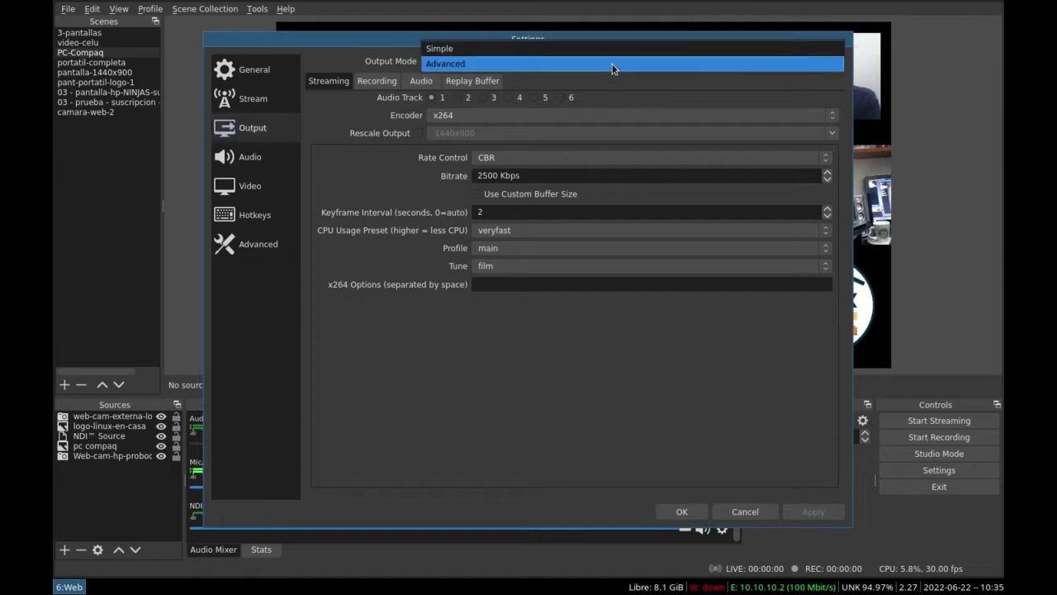
click(598, 52)
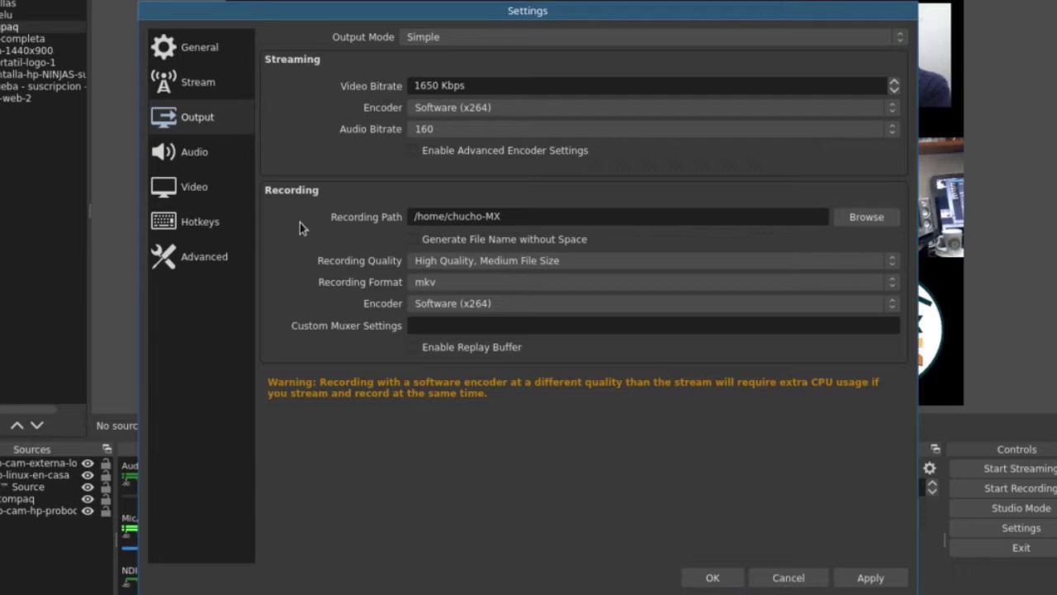
click(530, 39)
click(516, 57)
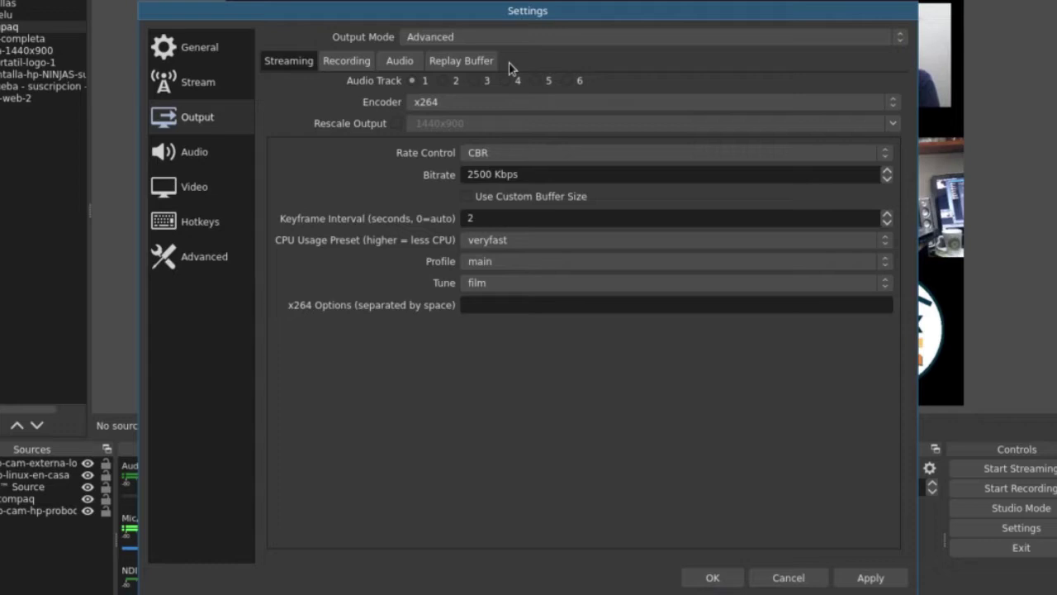
Step: Select audio track 1 for streaming and examine the available rate control methods without changing the current one
click(443, 80)
click(416, 82)
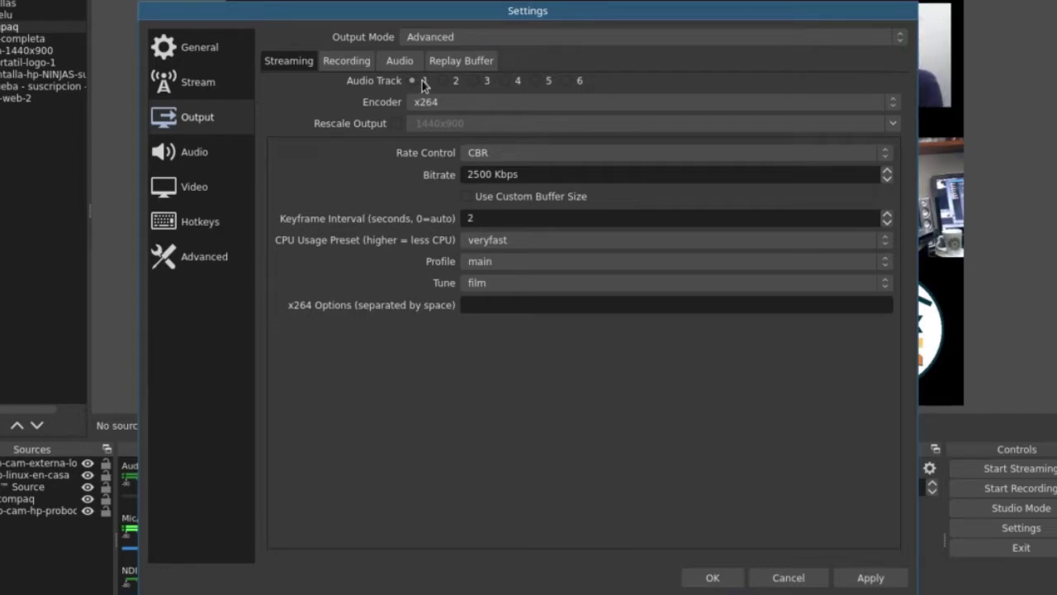
click(505, 156)
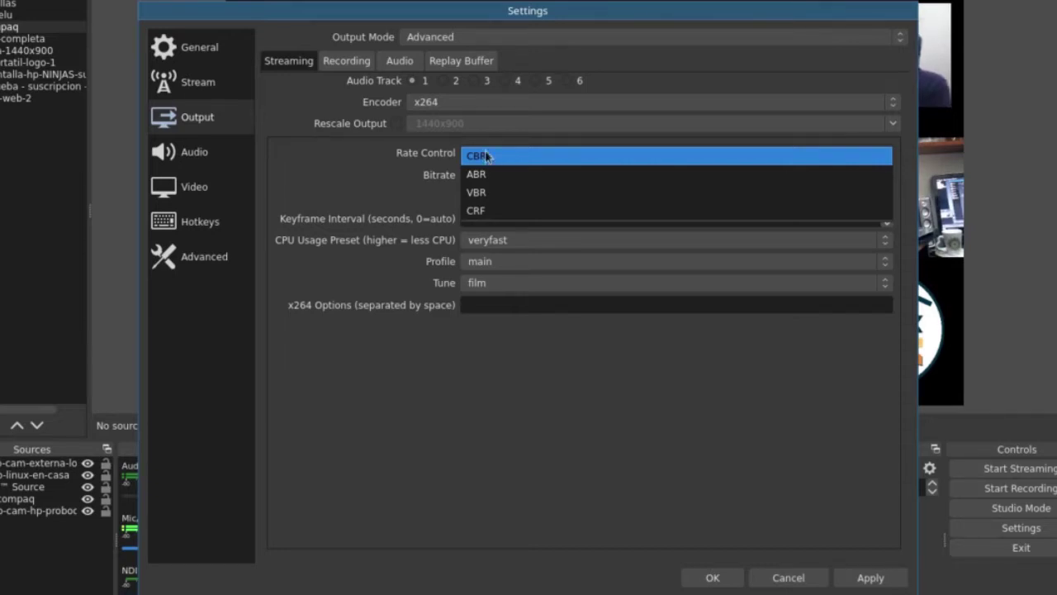
click(359, 160)
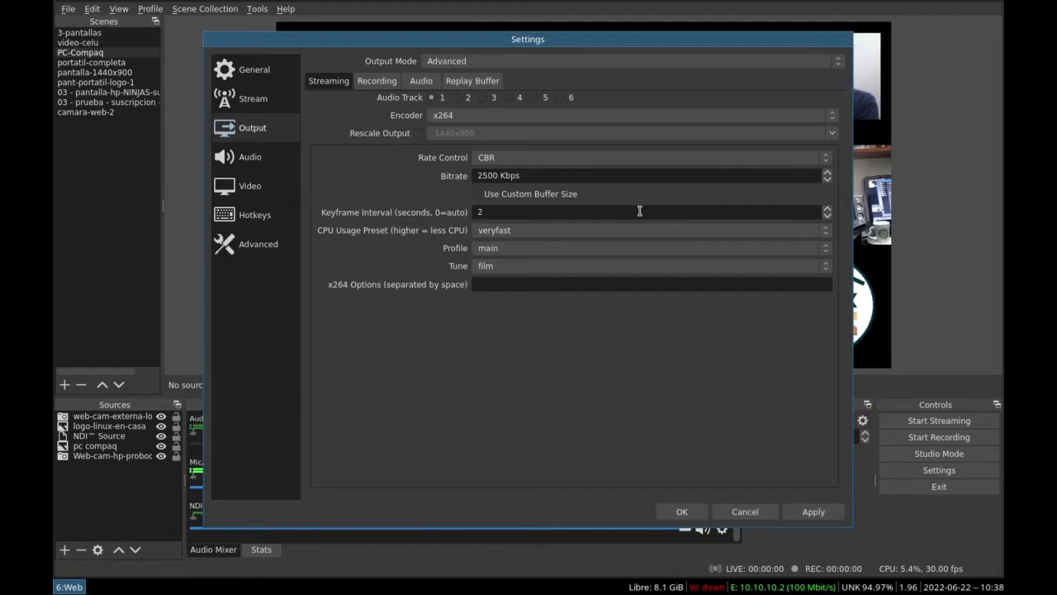
Step: Review the streaming encoder's CPU usage preset, profile and tune choices, keeping veryfast, main and film
click(621, 234)
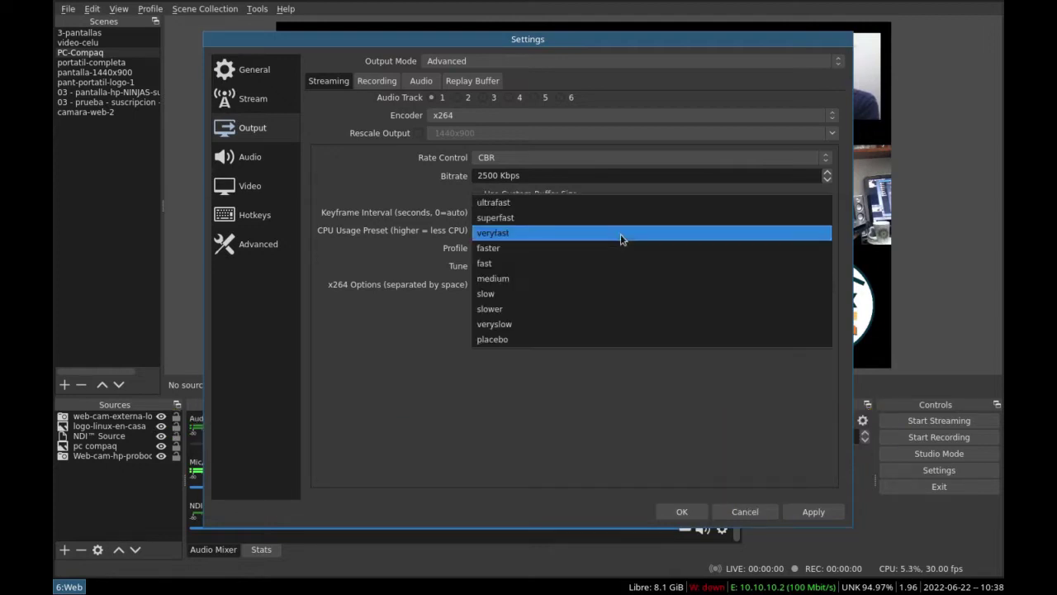
click(621, 234)
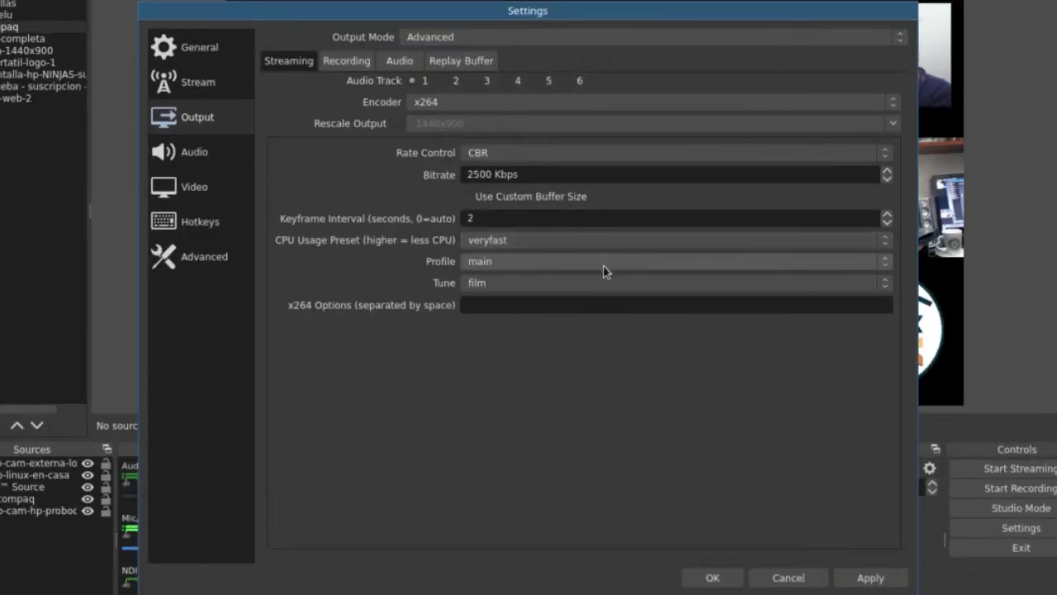
click(603, 271)
click(603, 269)
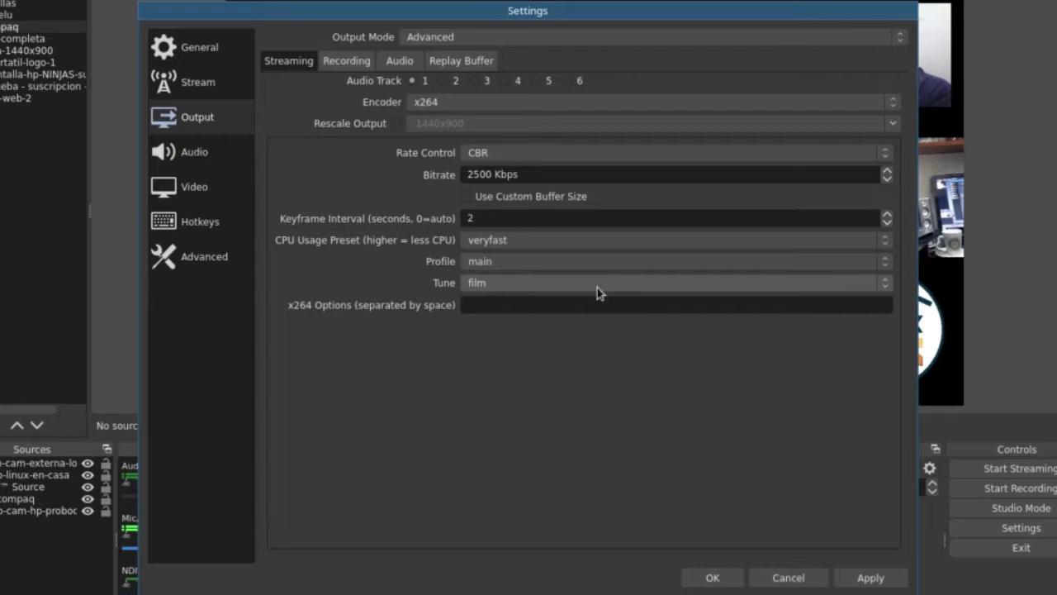
click(597, 288)
click(597, 288)
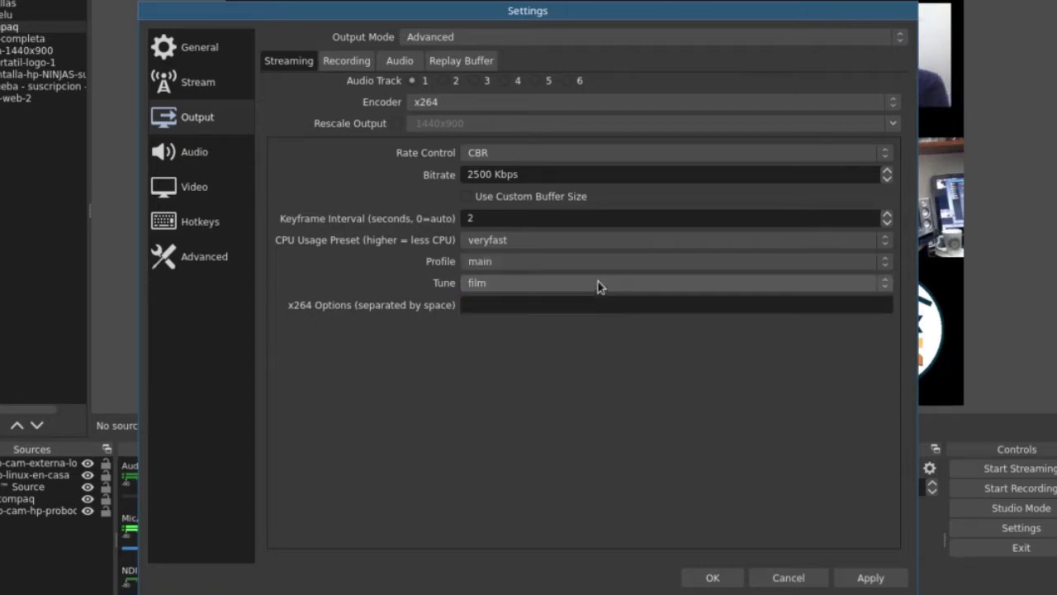
Step: Compare the recording output settings with the streaming ones and keep the recording type as Standard
click(341, 64)
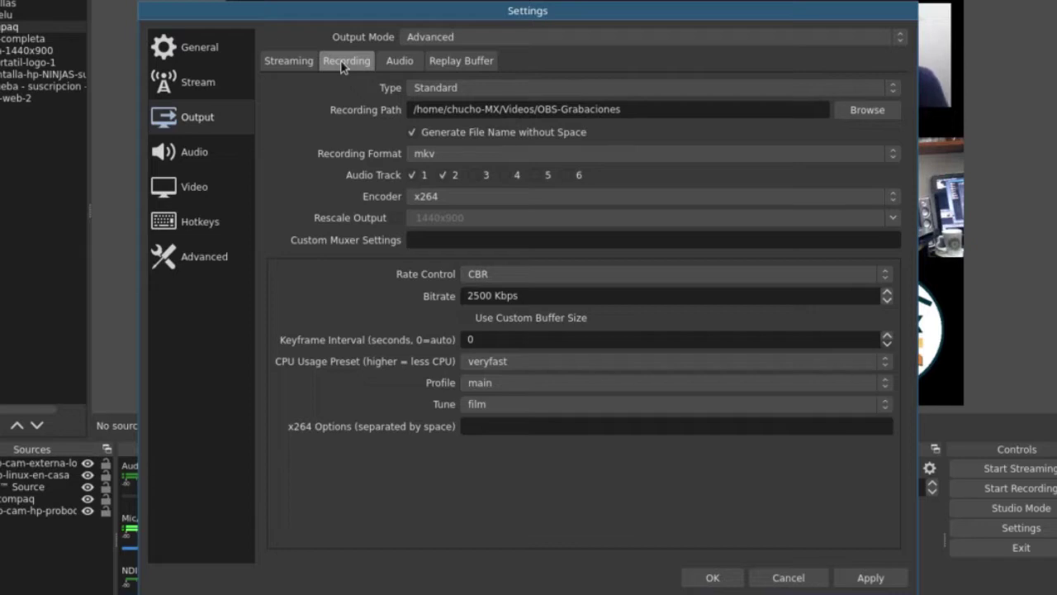
click(306, 63)
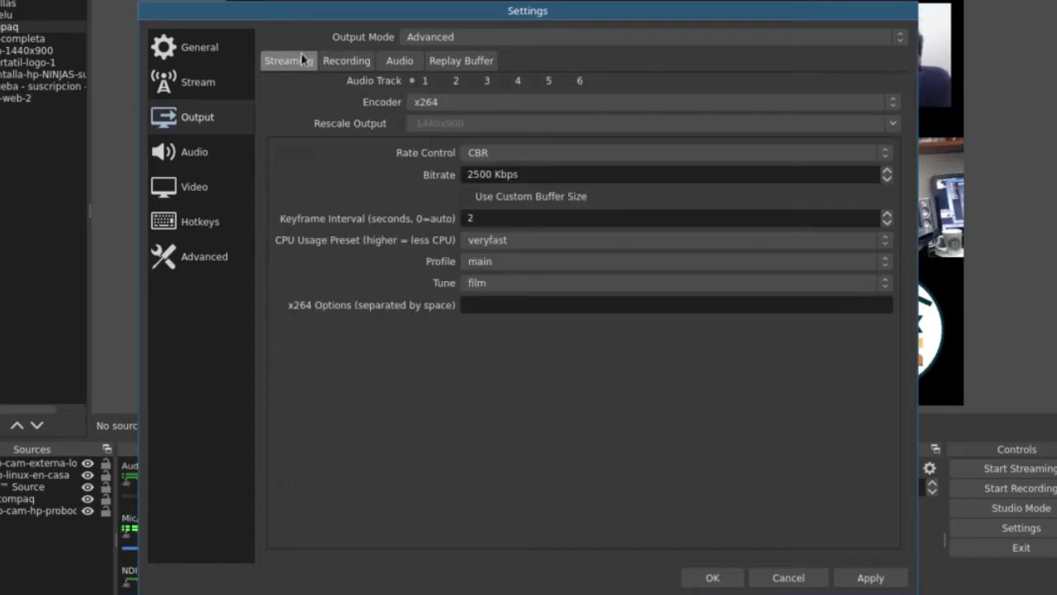
click(347, 60)
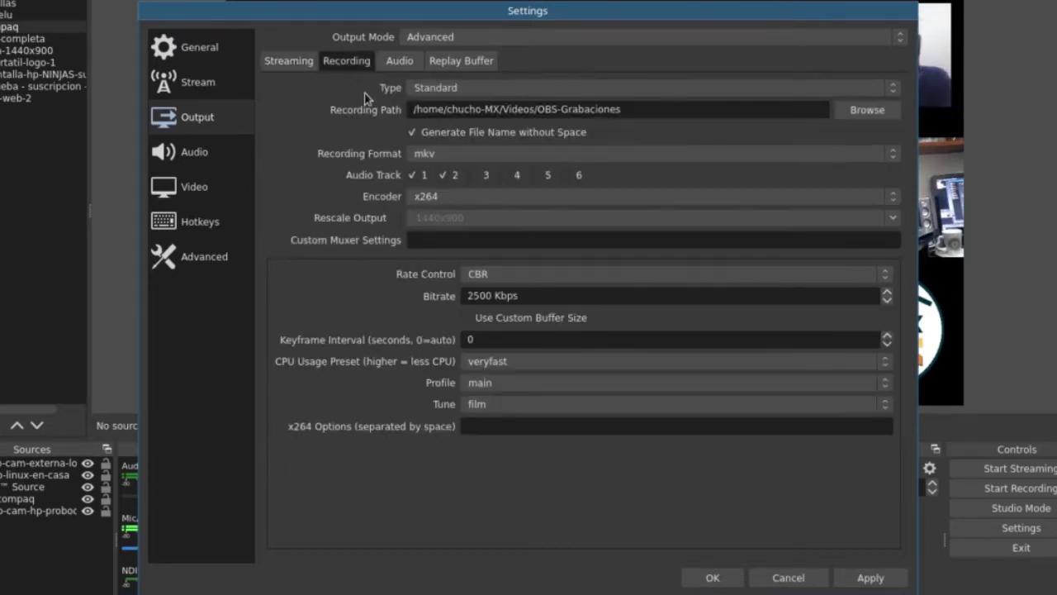
click(521, 93)
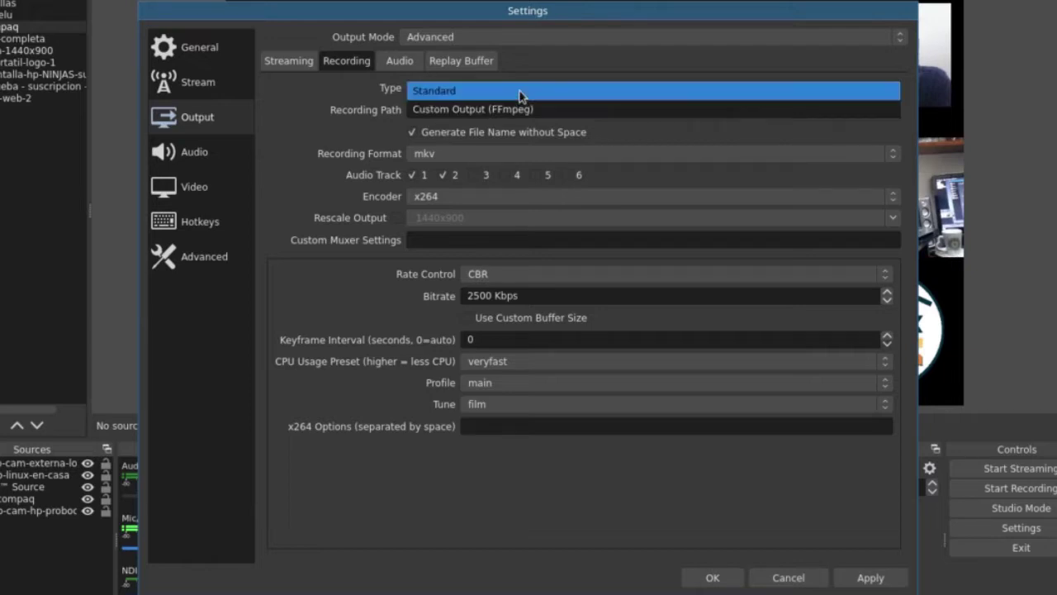
click(521, 93)
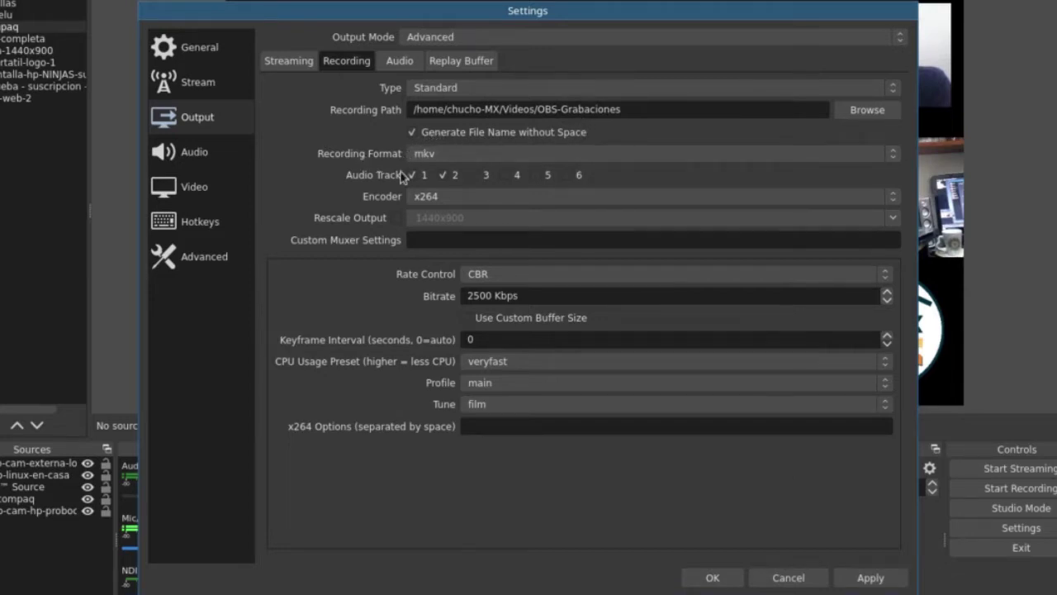
Step: Review the recording format and encoder choices, keeping mkv and x264
click(542, 155)
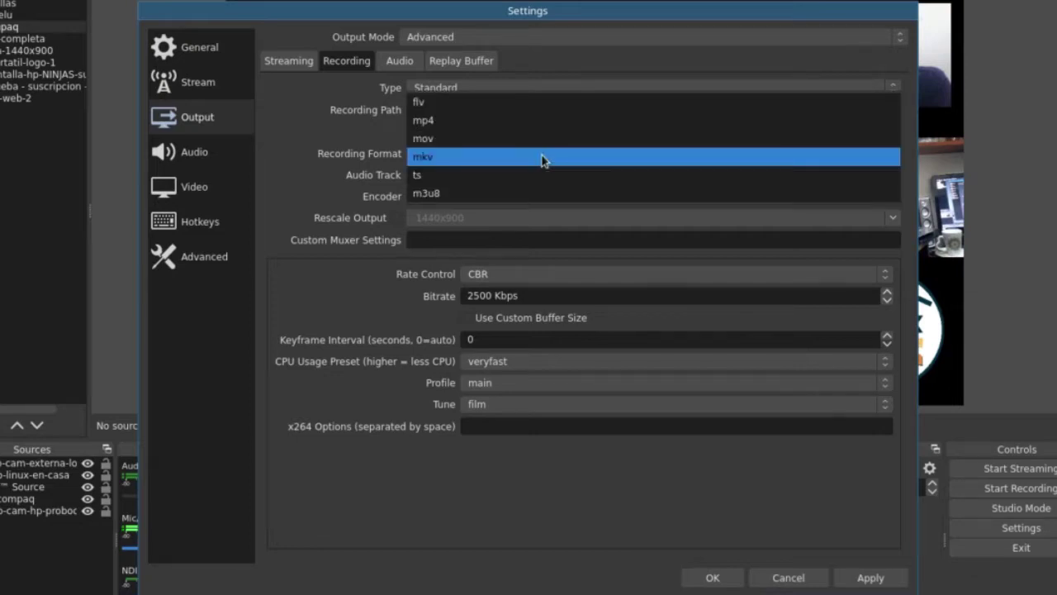
click(542, 157)
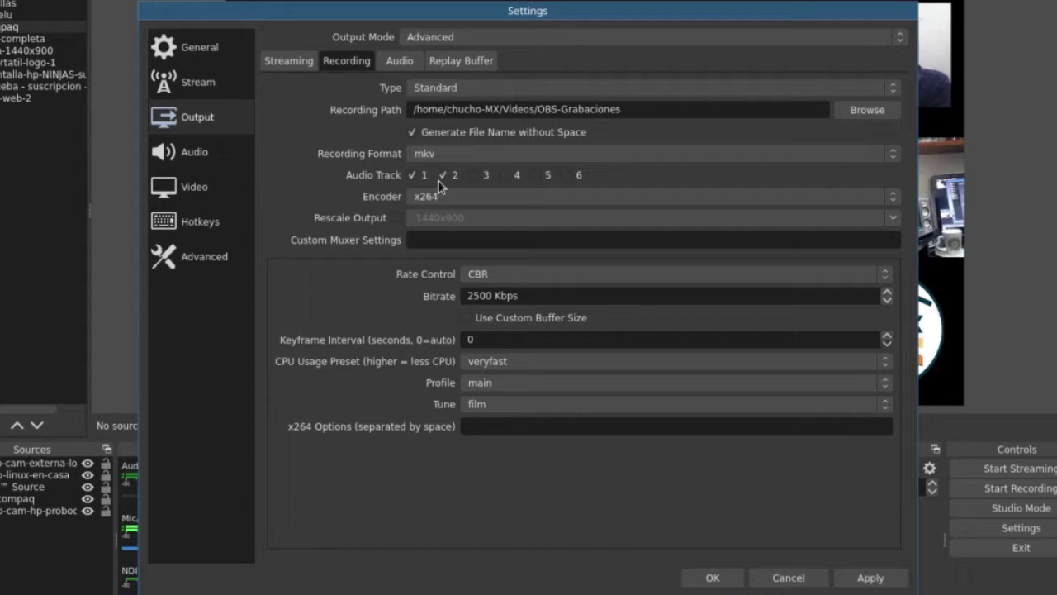
click(498, 194)
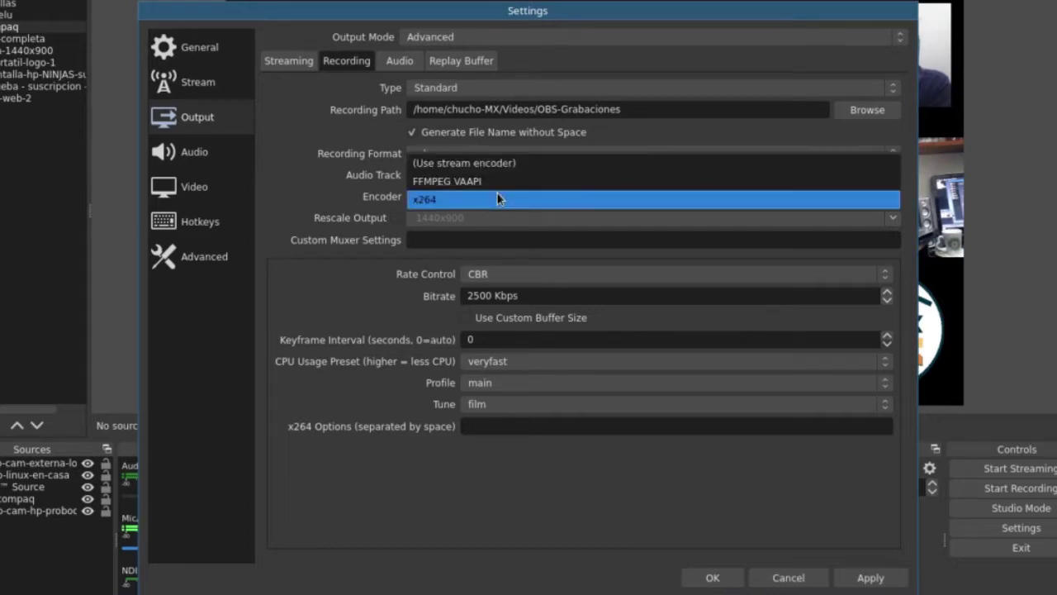
click(498, 198)
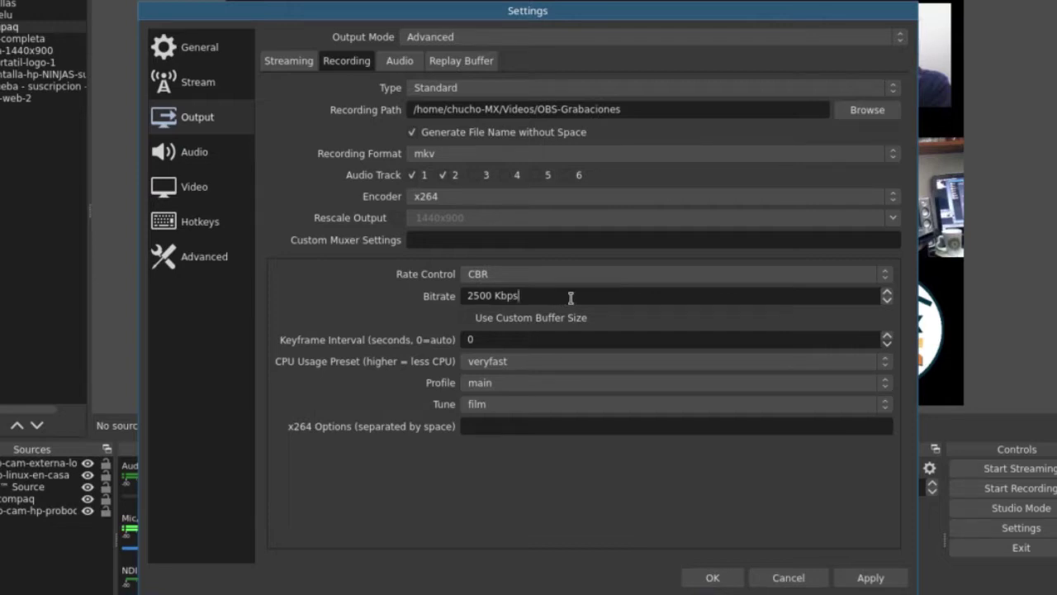
Step: Lower the recording bitrate and raise it back to 2500 Kbps
click(887, 301)
click(887, 300)
click(888, 292)
click(888, 291)
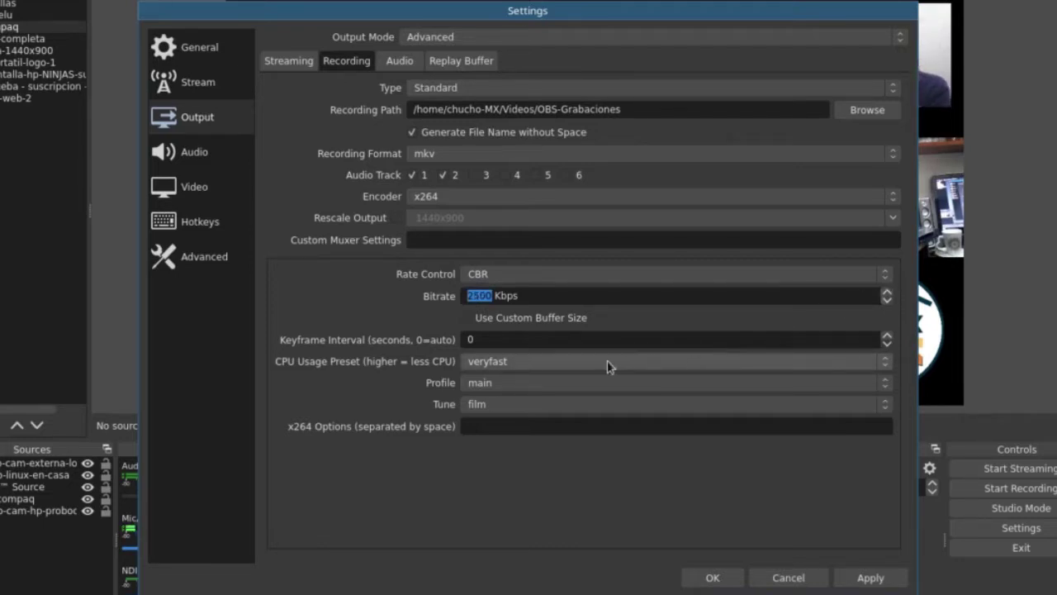
Step: Set the recording keyframe interval to 2 seconds
click(532, 339)
key(BackSpace)
text(2)
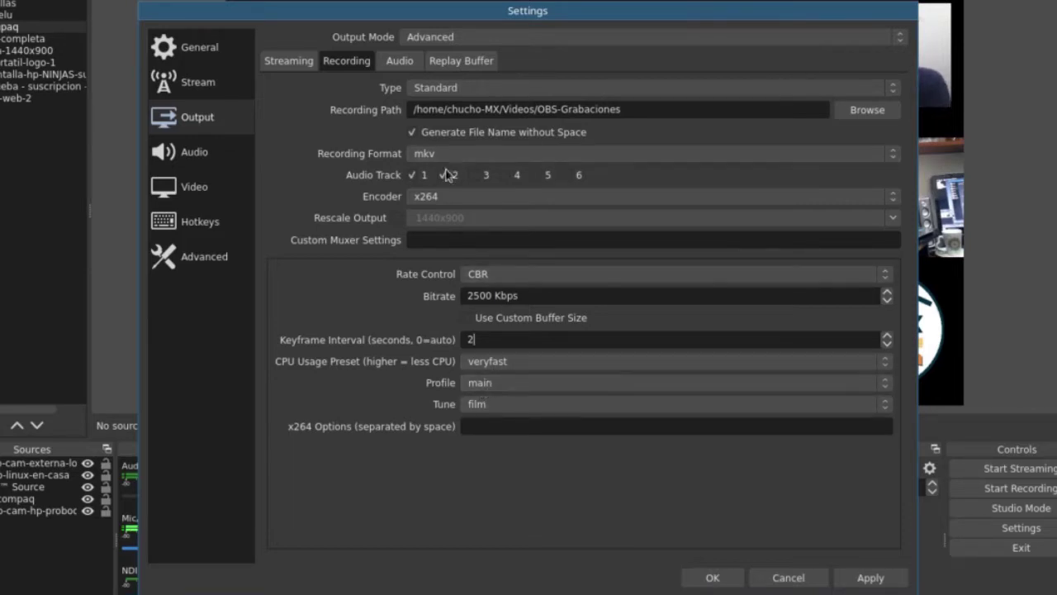
Step: Compare the streaming and recording output settings, and review the audio track bitrates and replay buffer option
click(294, 62)
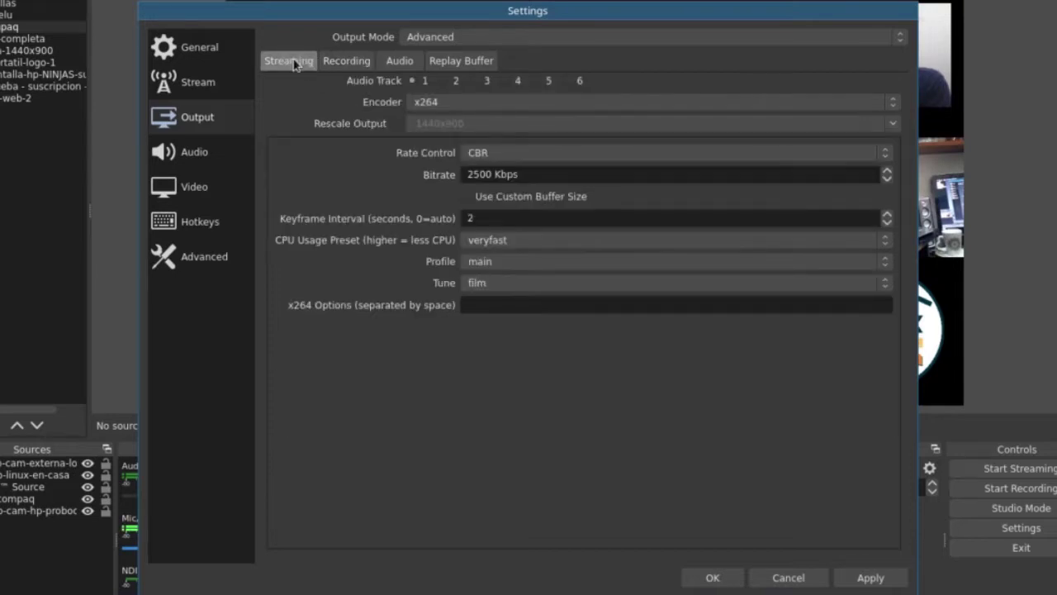
click(344, 64)
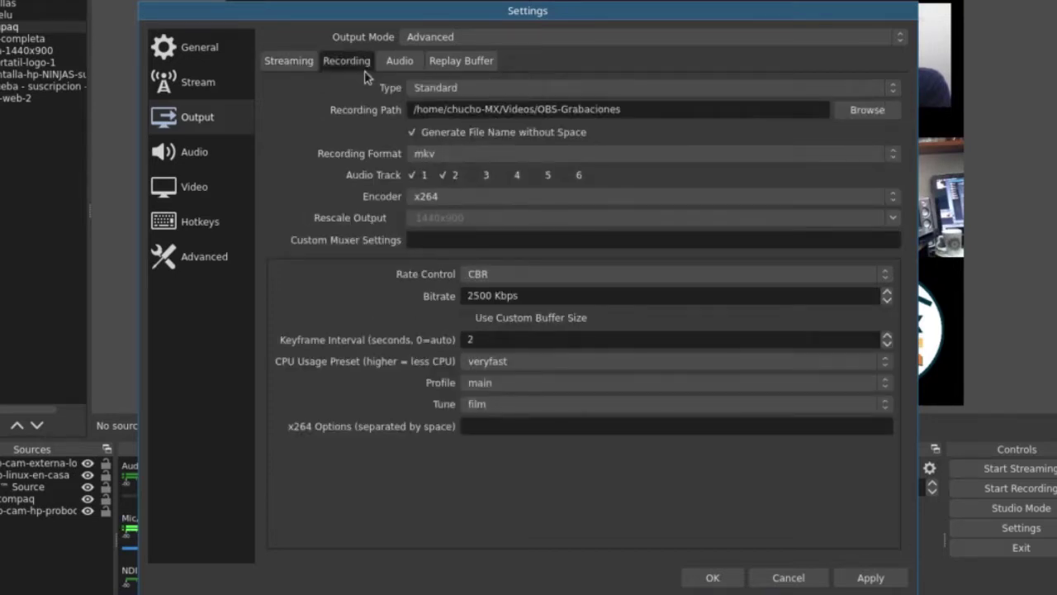
click(400, 63)
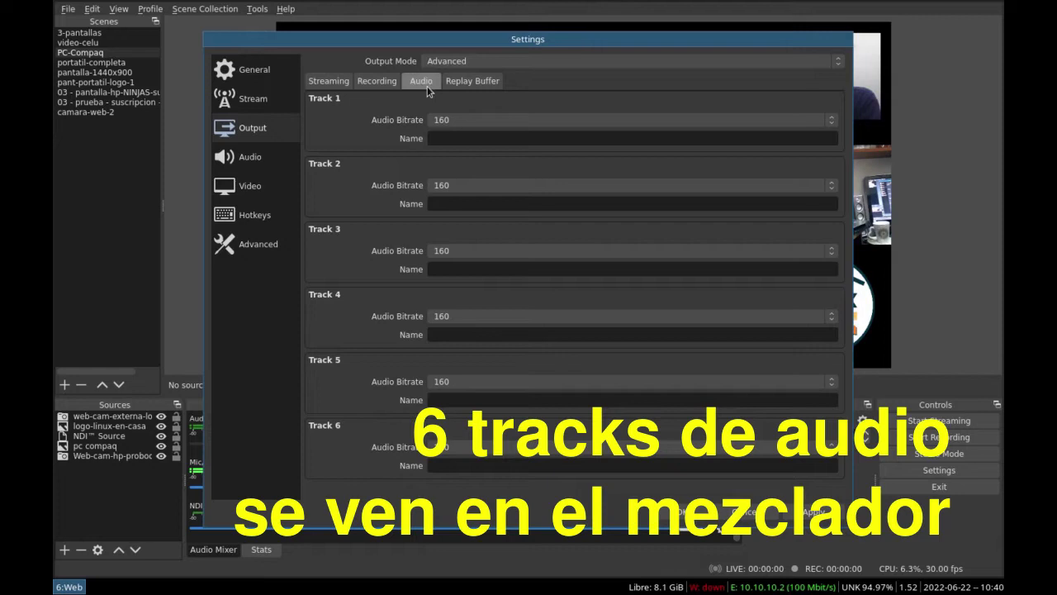
click(472, 83)
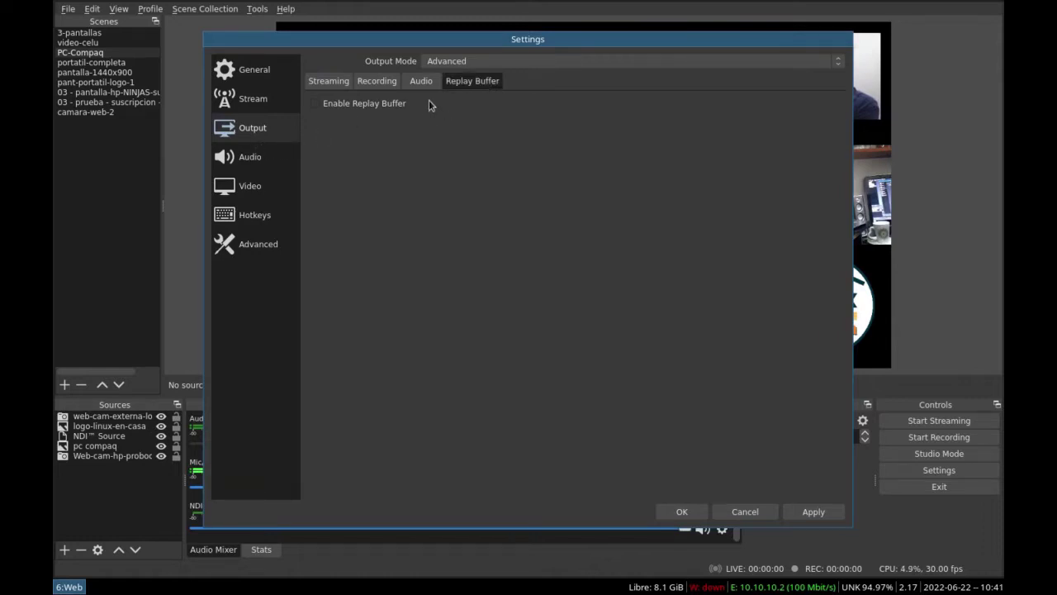
Step: Review the general audio settings and the channel layouts, keeping Stereo
click(250, 158)
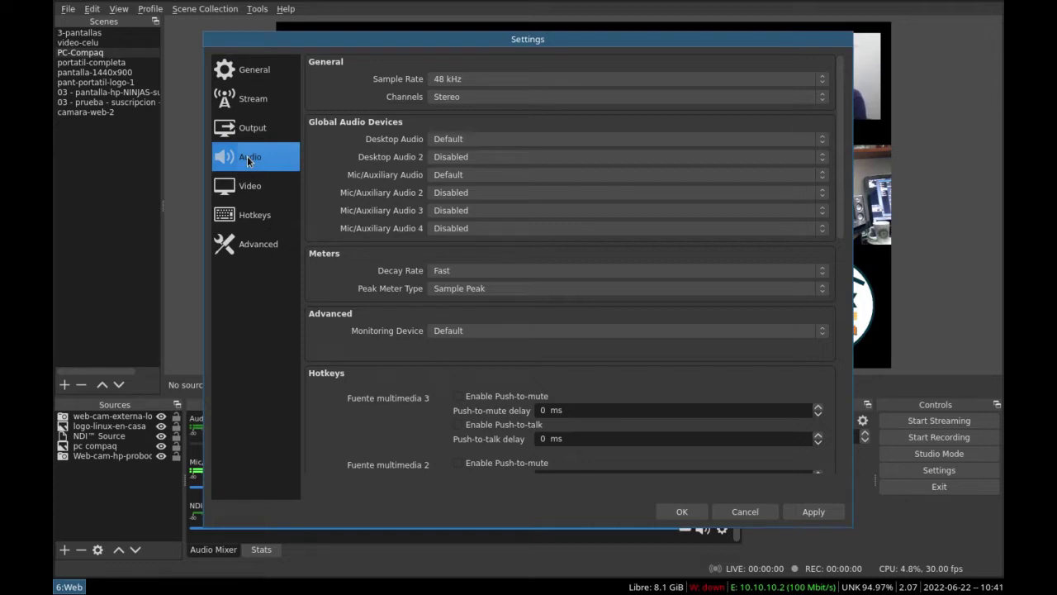
click(493, 98)
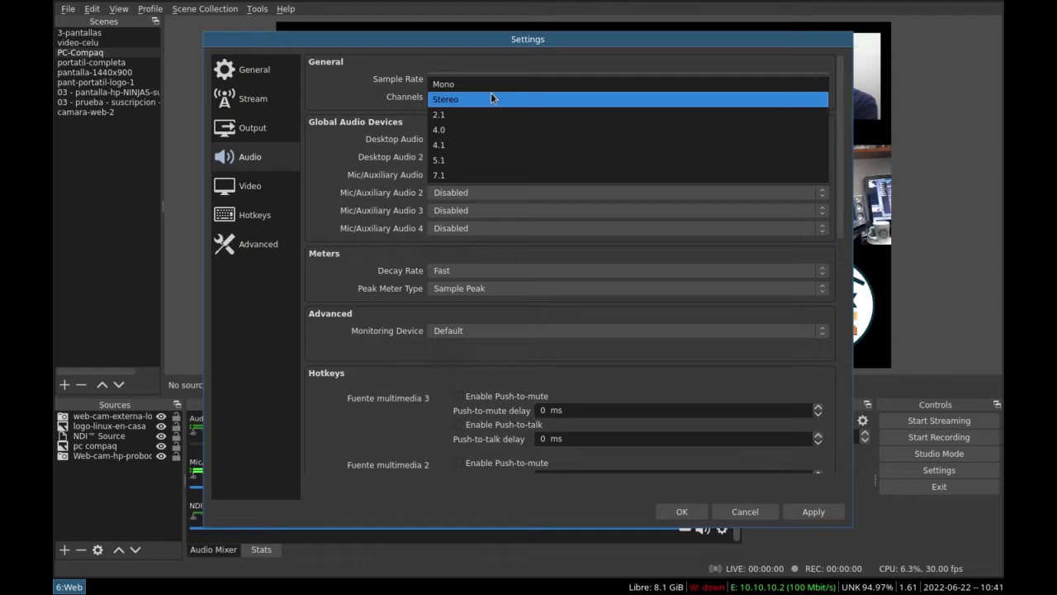
click(491, 96)
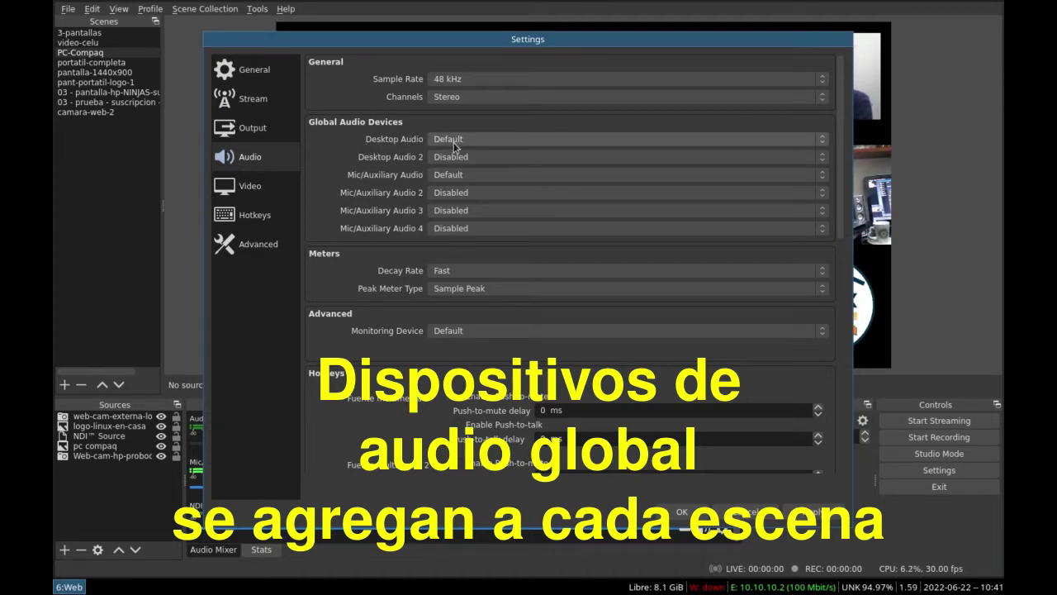
Step: Examine the global device choices for Desktop Audio and Desktop Audio 2, keeping Default and Disabled
click(487, 147)
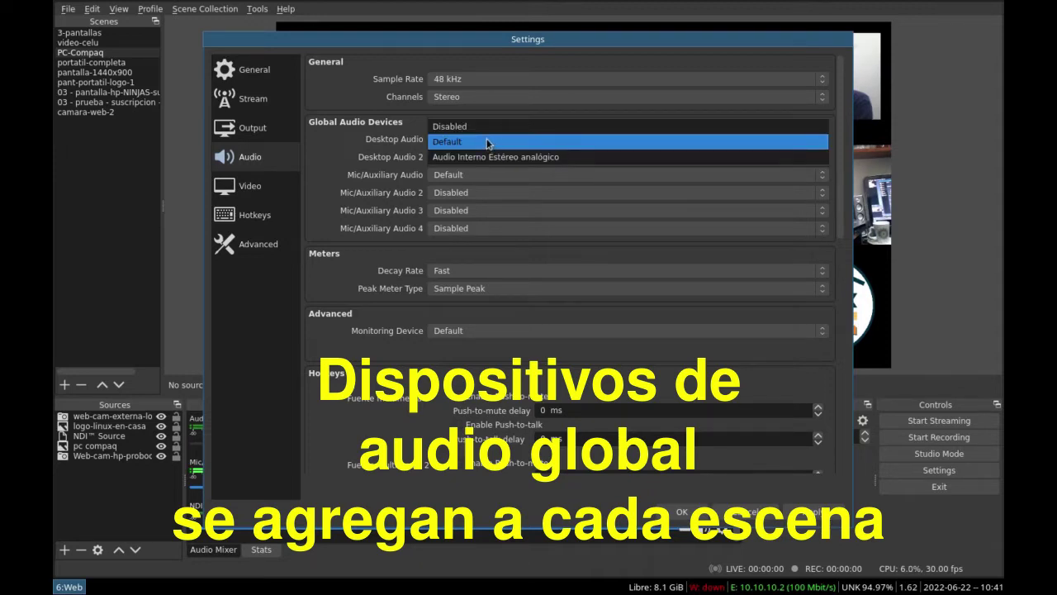
click(487, 142)
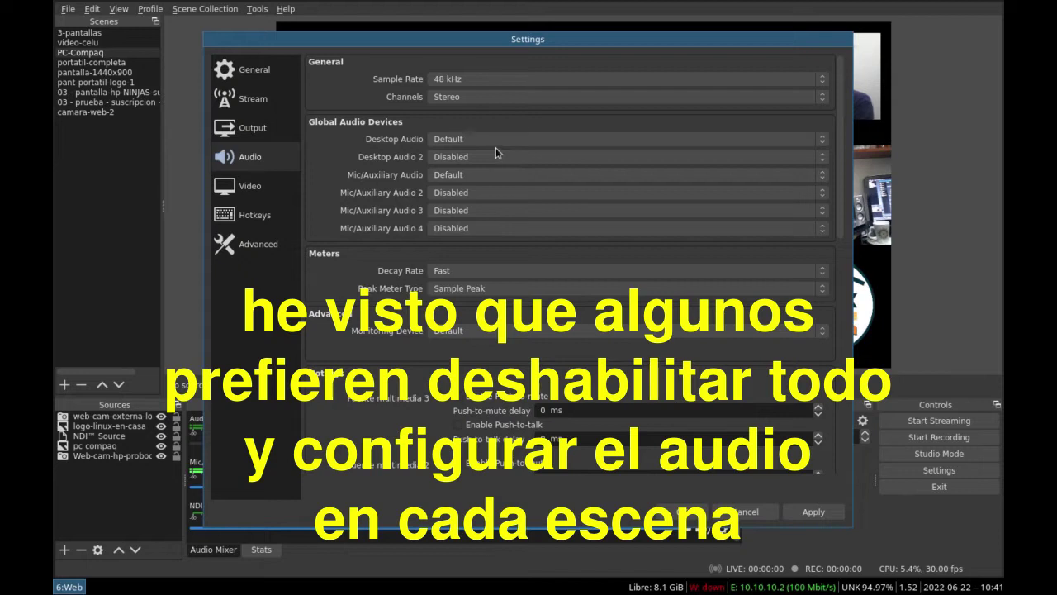
click(493, 156)
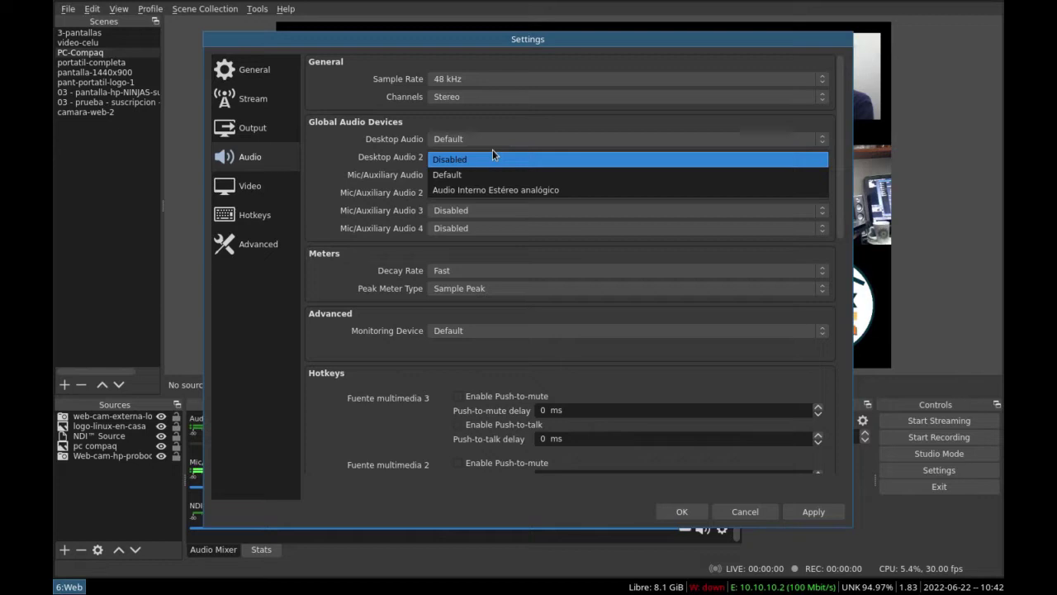
click(352, 151)
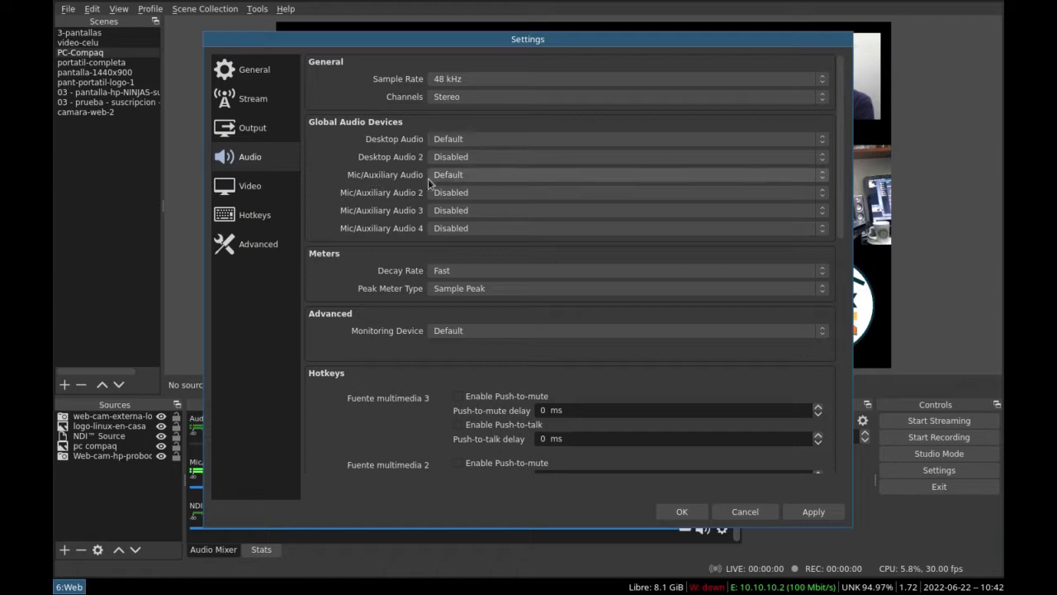
Step: Check the Mic/Auxiliary Audio device choices, keeping Default, and look through the push-to-mute and push-to-talk options of the audio sources
click(490, 179)
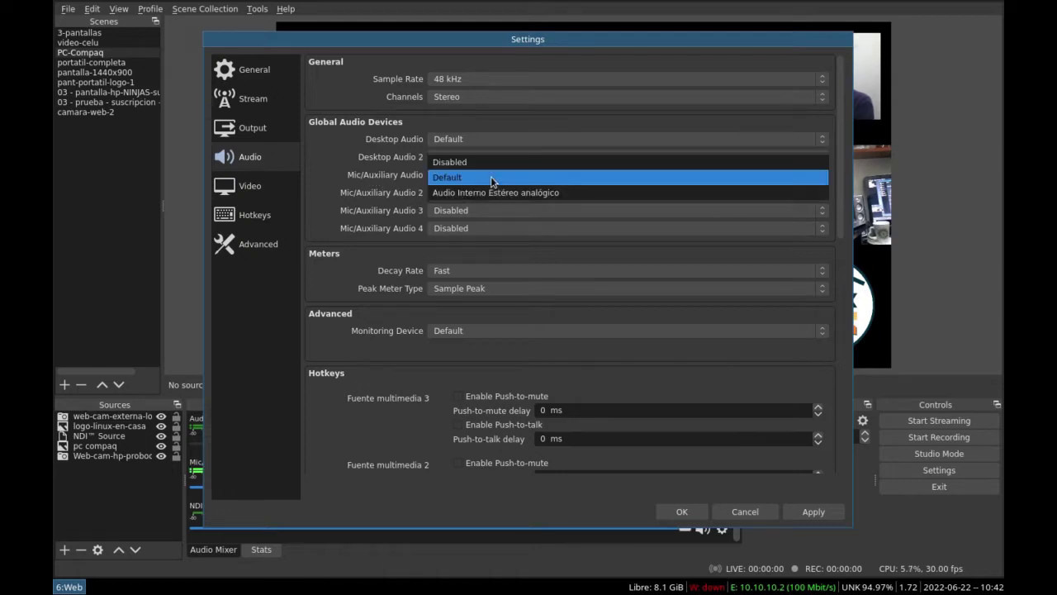
click(493, 178)
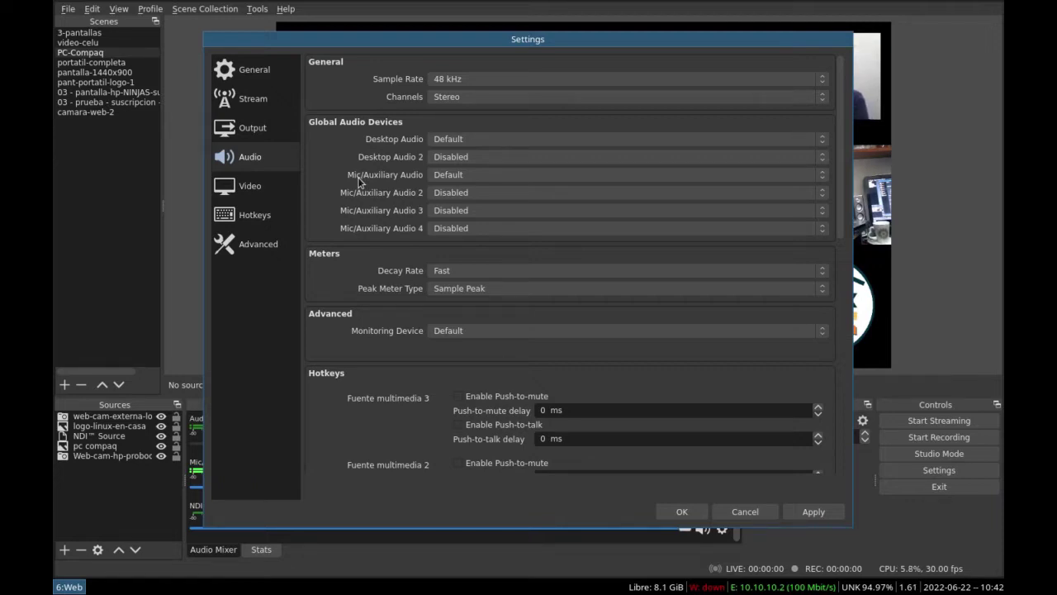
scroll(578, 322, down, 10)
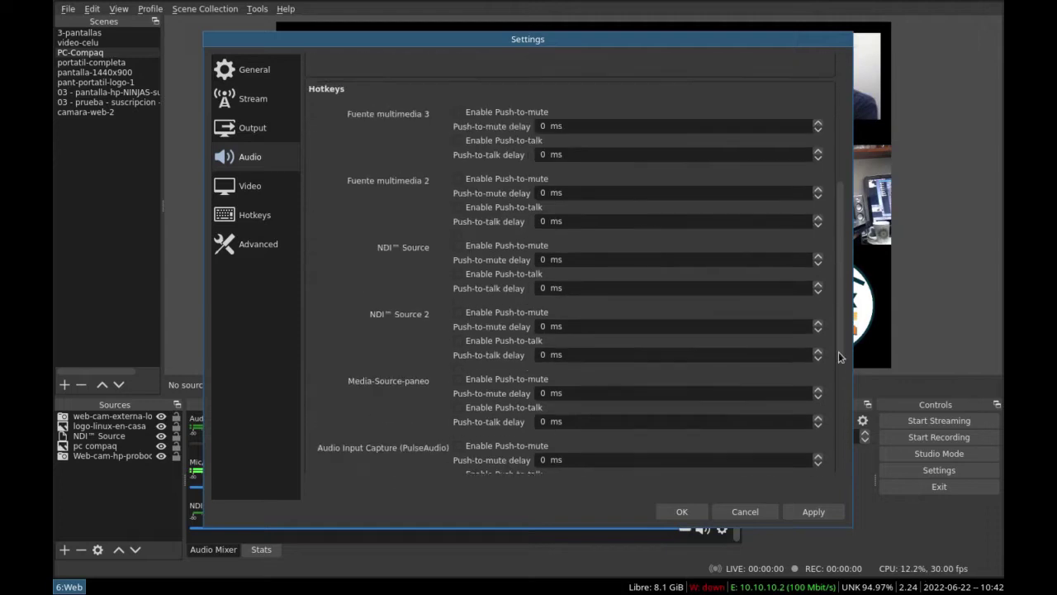
drag(834, 476, 903, 226)
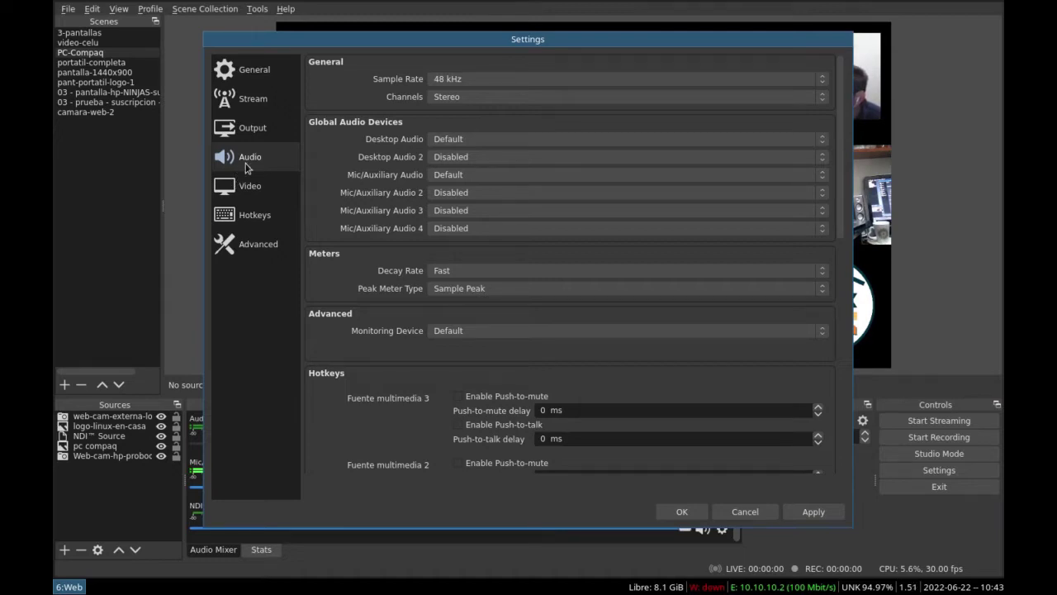
Step: Recheck the recording and streaming output settings, and glance at the audio and video settings
click(242, 129)
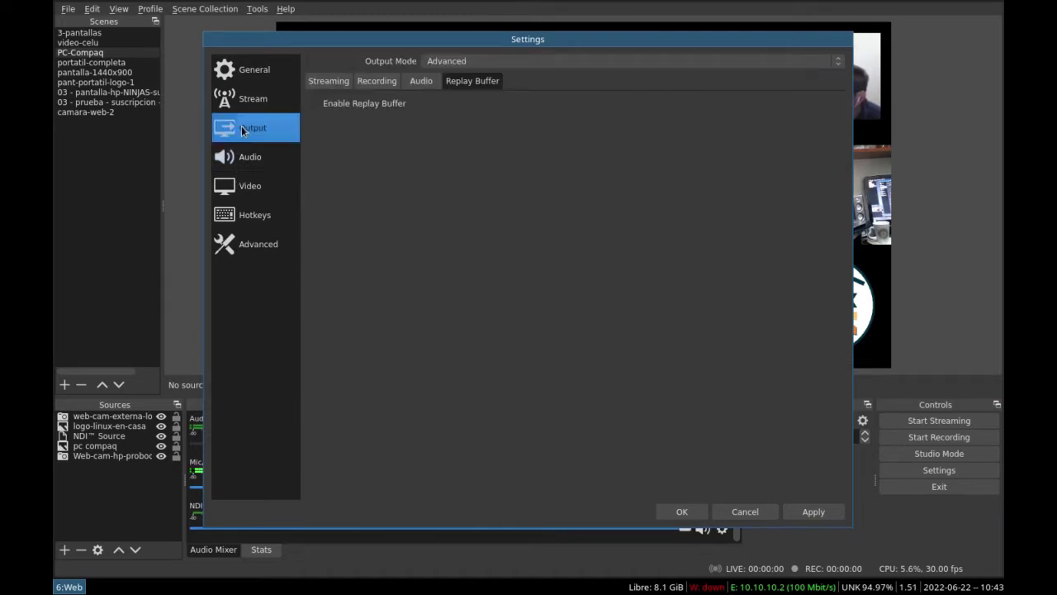
click(420, 83)
click(376, 85)
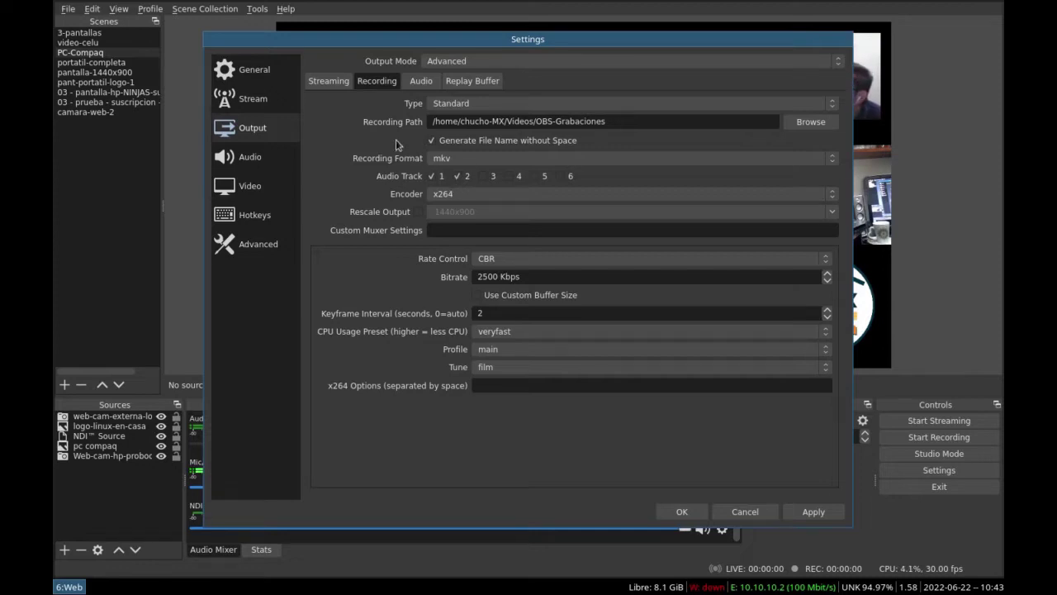
click(324, 83)
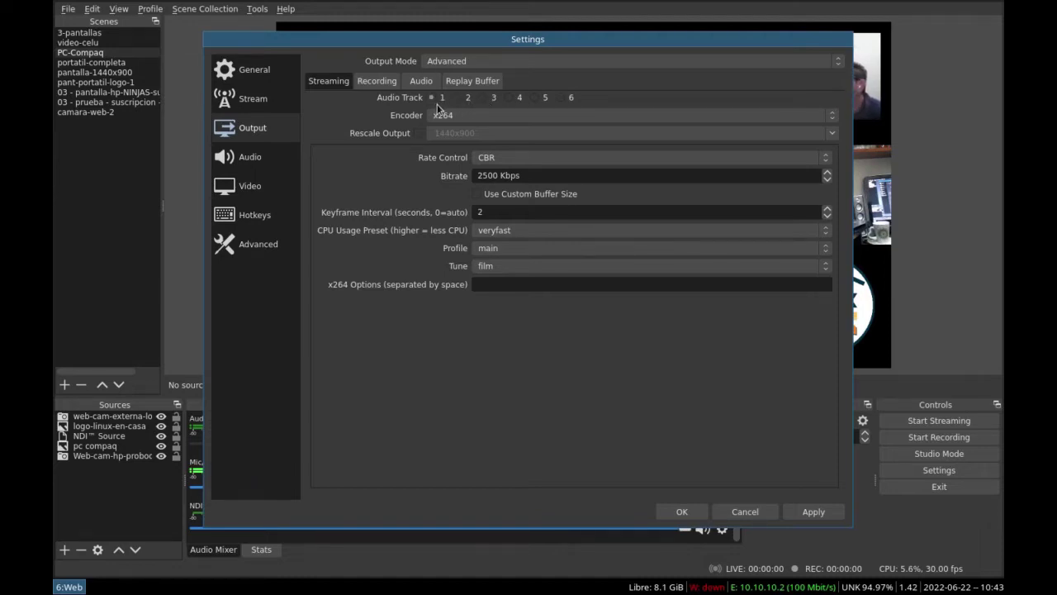
click(245, 162)
click(241, 187)
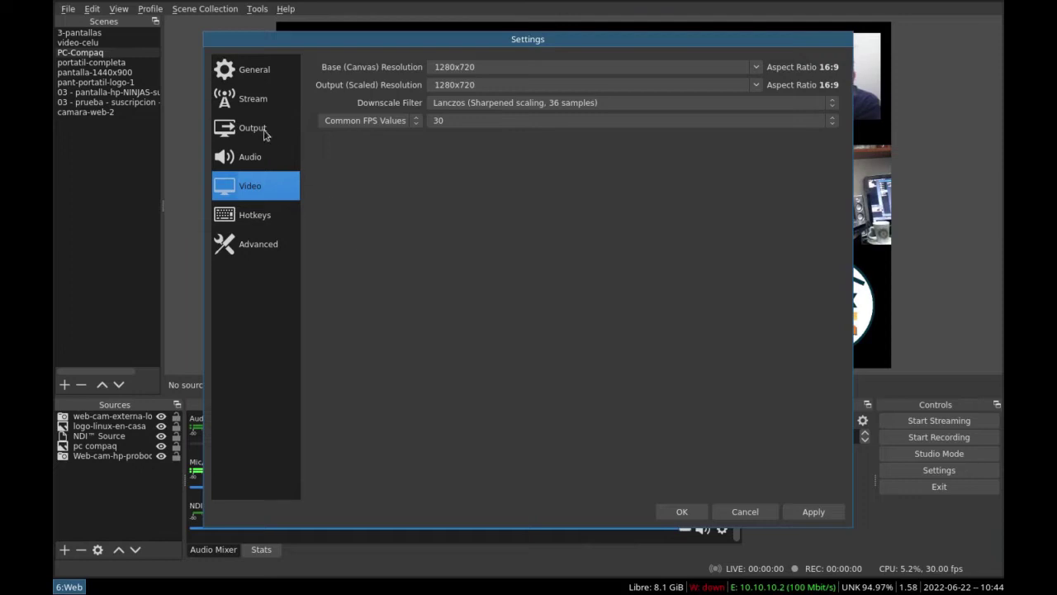
Step: Go over the YouTube stream service settings and every output category, ending at the global audio devices
click(254, 104)
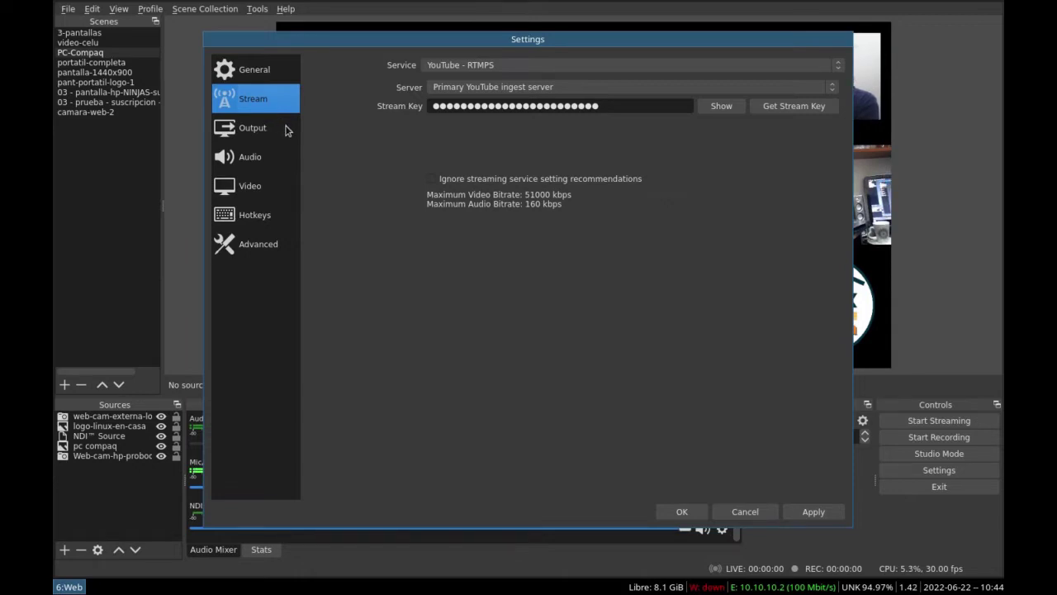
click(249, 132)
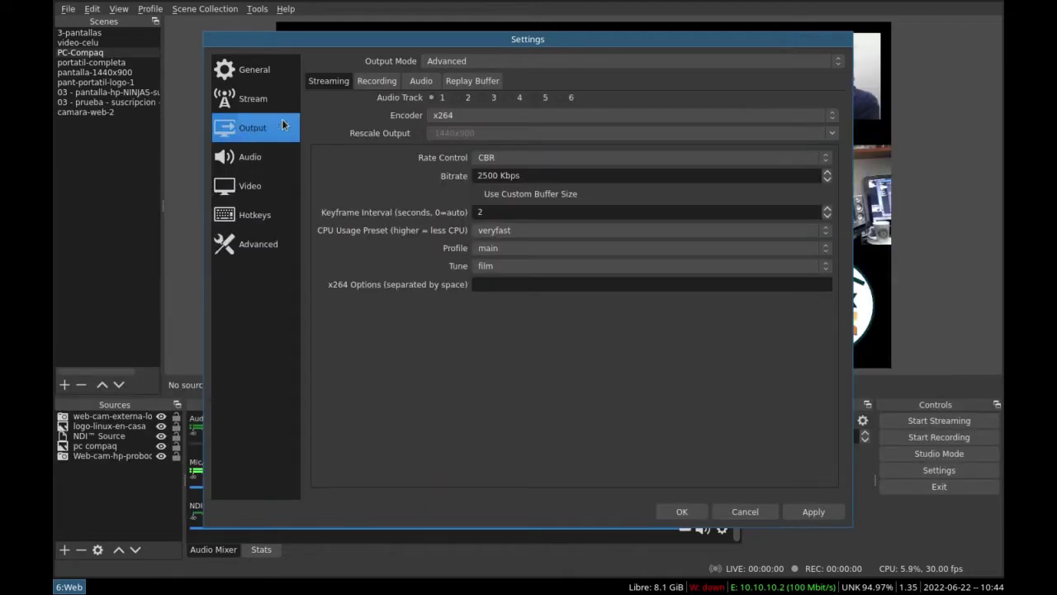
click(383, 82)
click(421, 83)
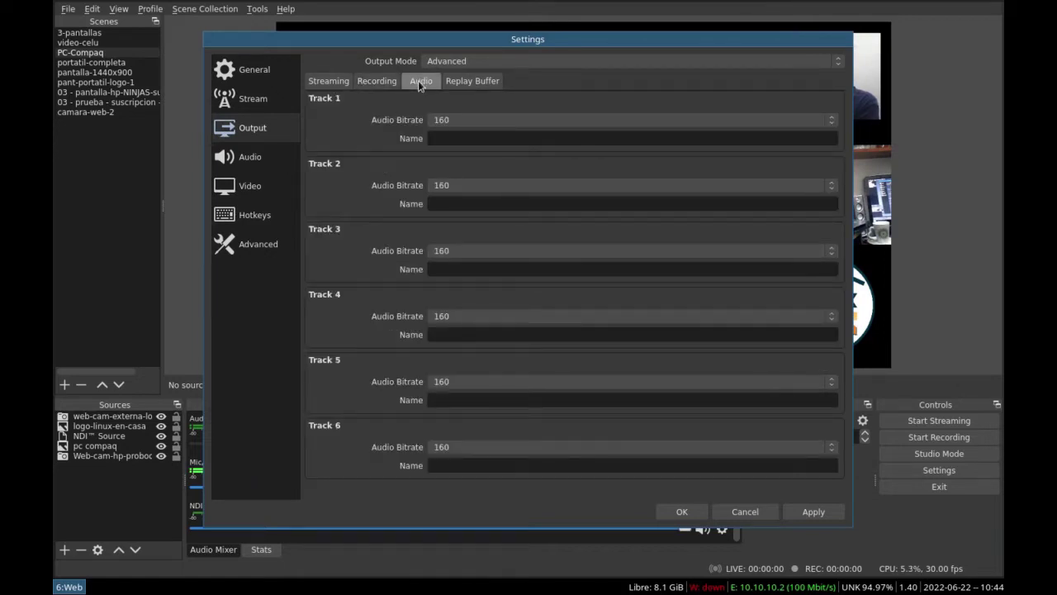
click(462, 85)
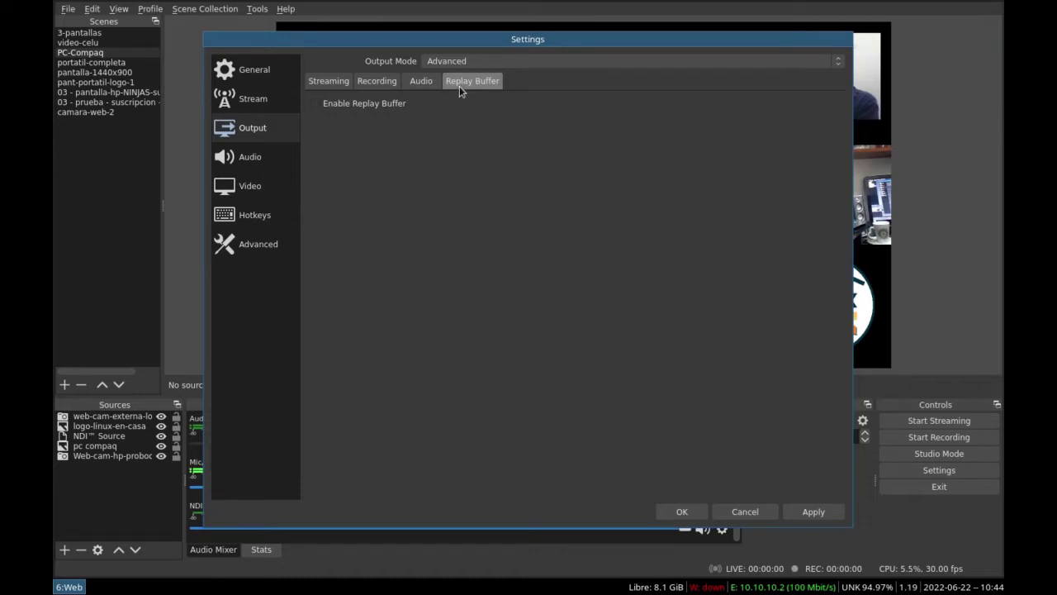
click(246, 154)
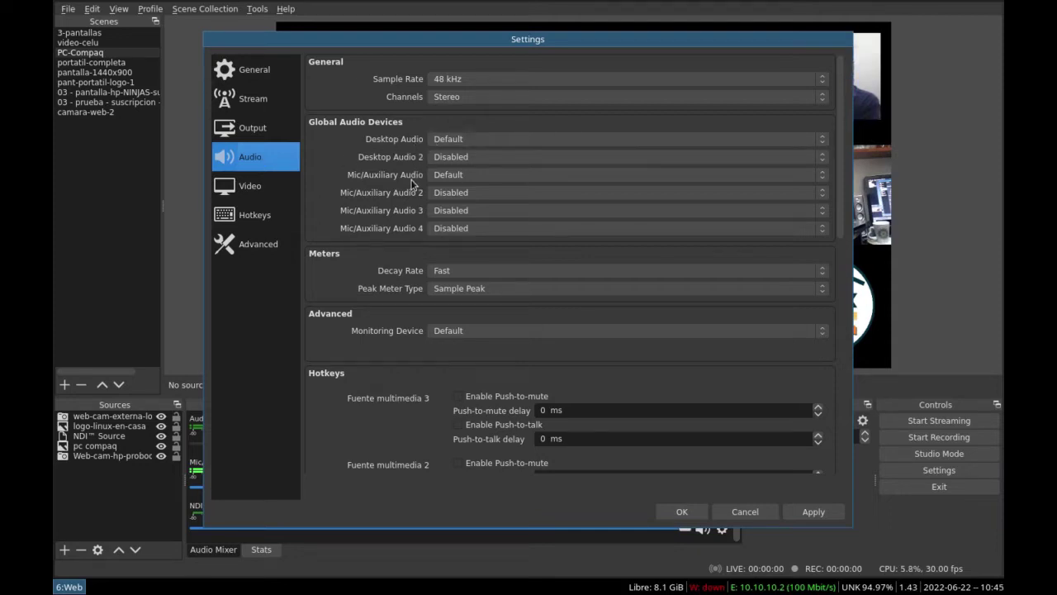
Step: Examine the available base canvas resolutions in the video settings, keeping 1280x720
click(239, 192)
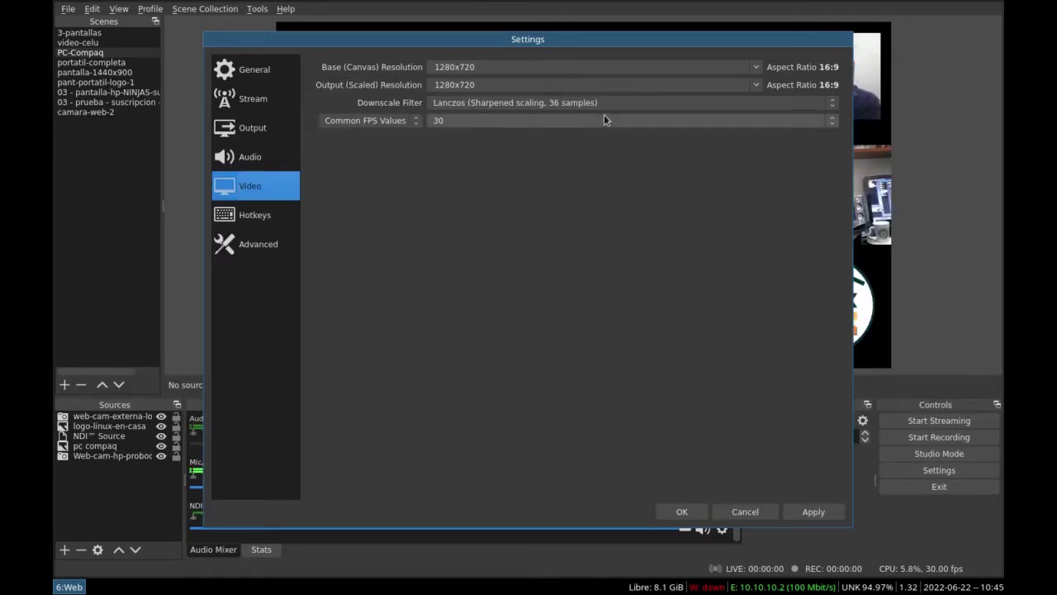
click(757, 68)
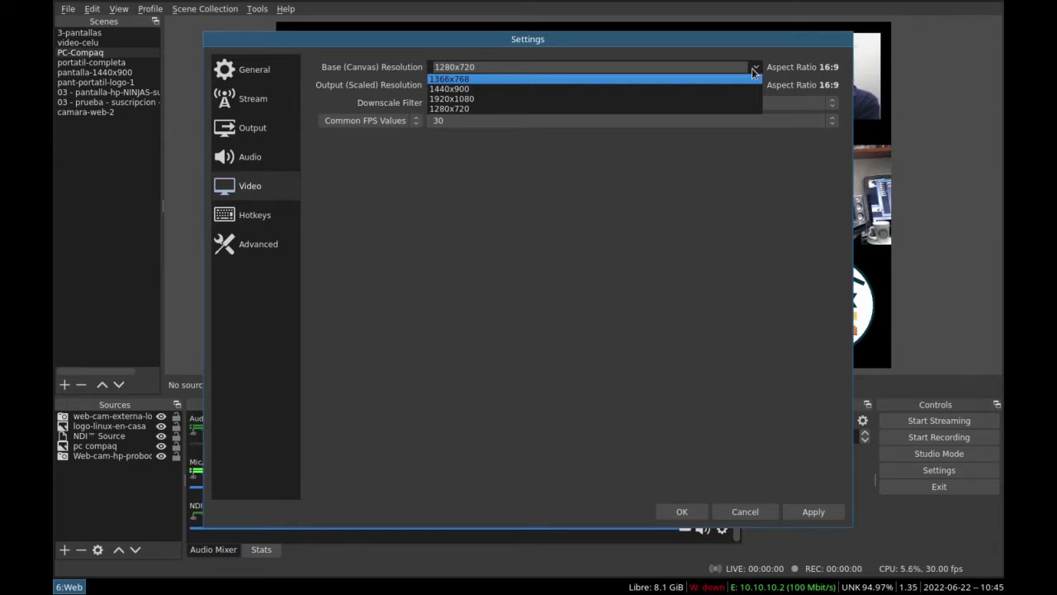
click(753, 71)
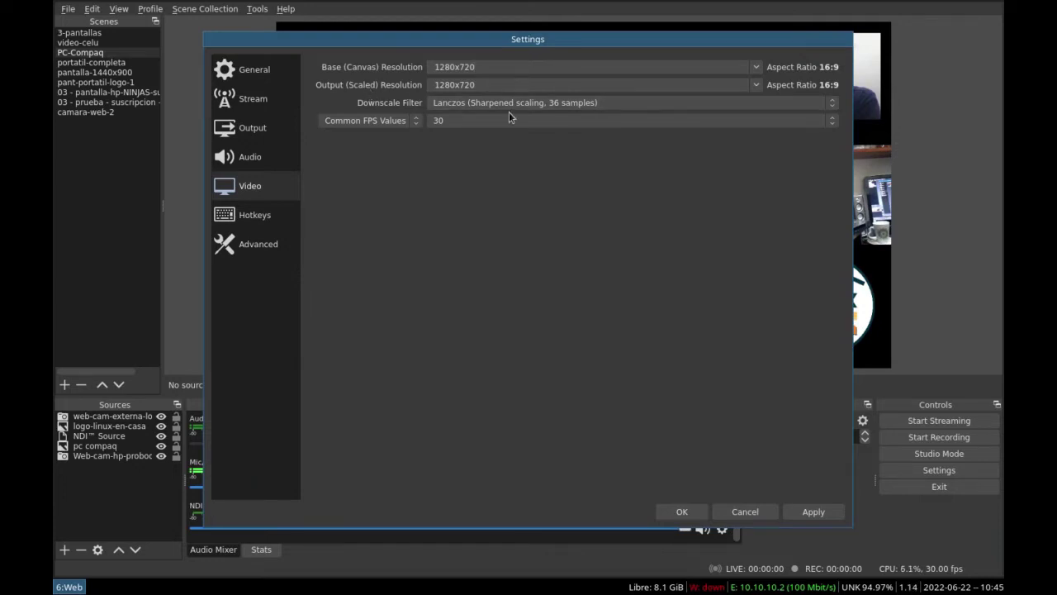
click(754, 67)
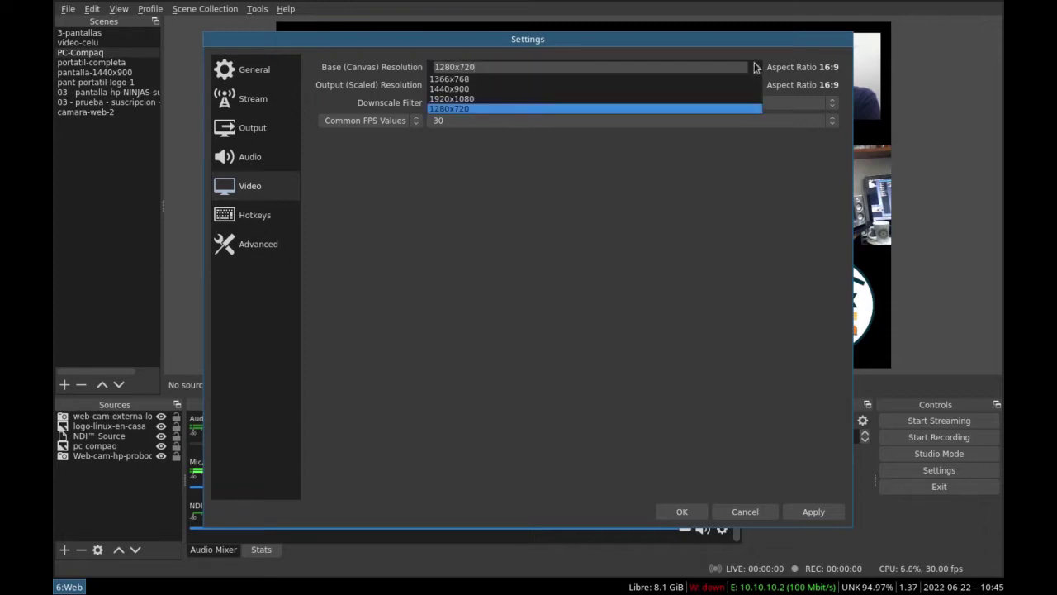
click(415, 123)
Step: Examine the FPS types and common frame rates, keeping Common FPS Values at 30
click(415, 123)
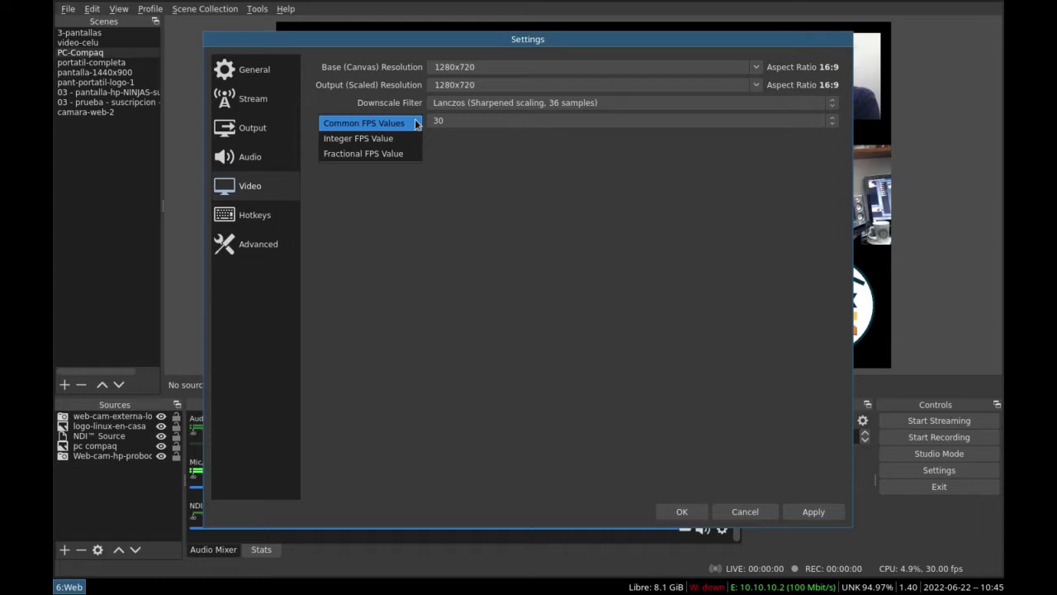
click(416, 122)
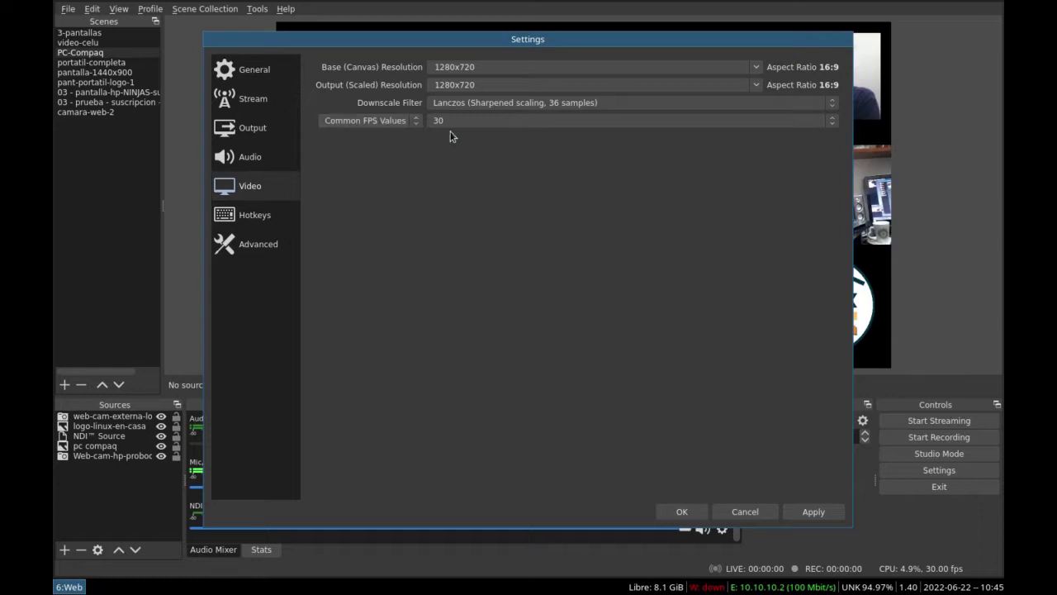
click(523, 122)
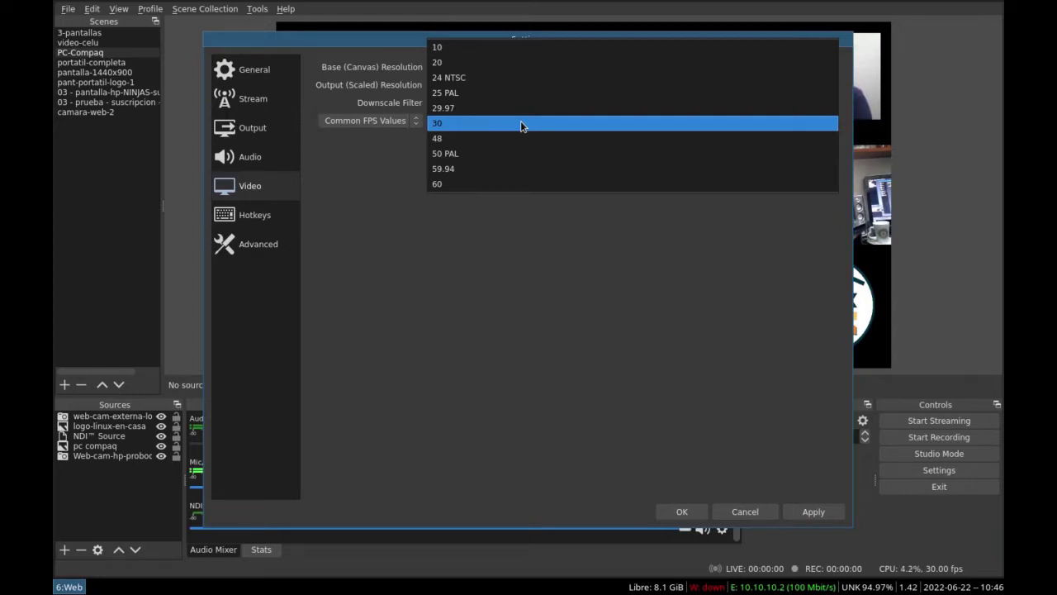
click(570, 122)
Step: Review the advanced settings for color, recording file names, stream delay, automatic reconnection, network and hotkeys
click(256, 243)
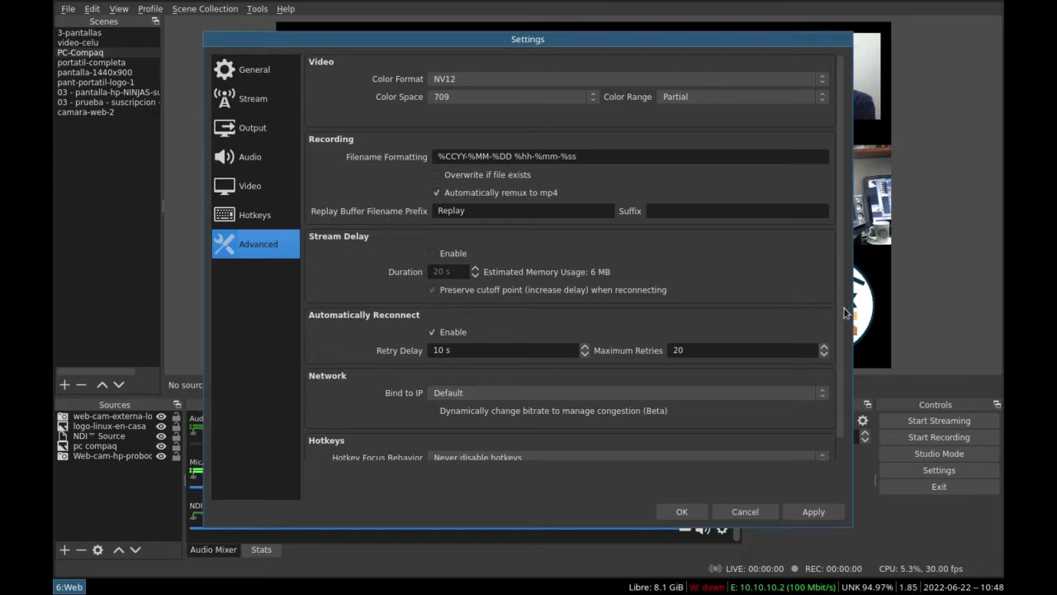
scroll(844, 350, down, 1)
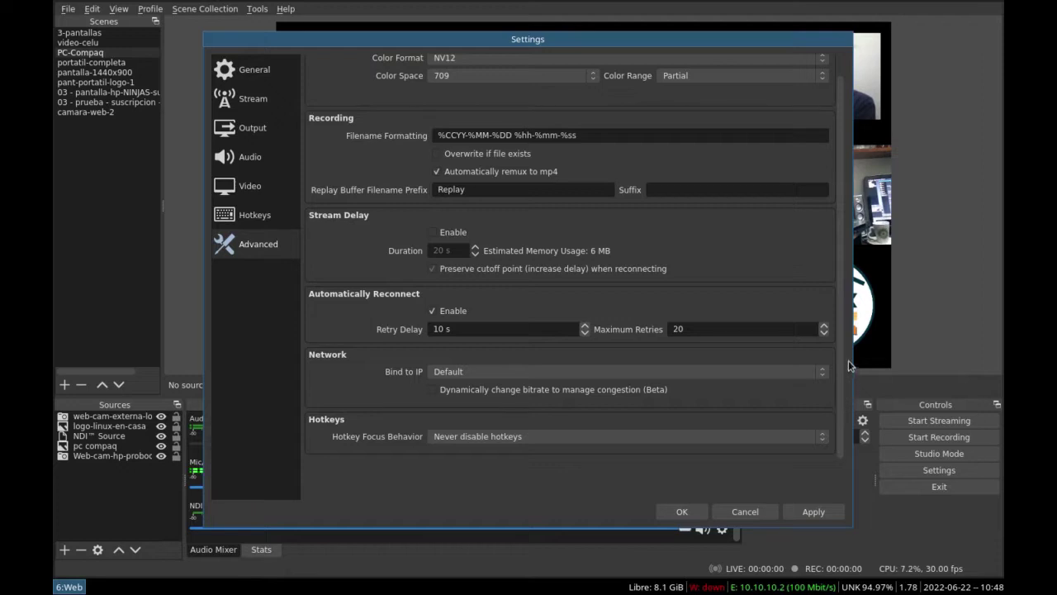
scroll(847, 347, up, 1)
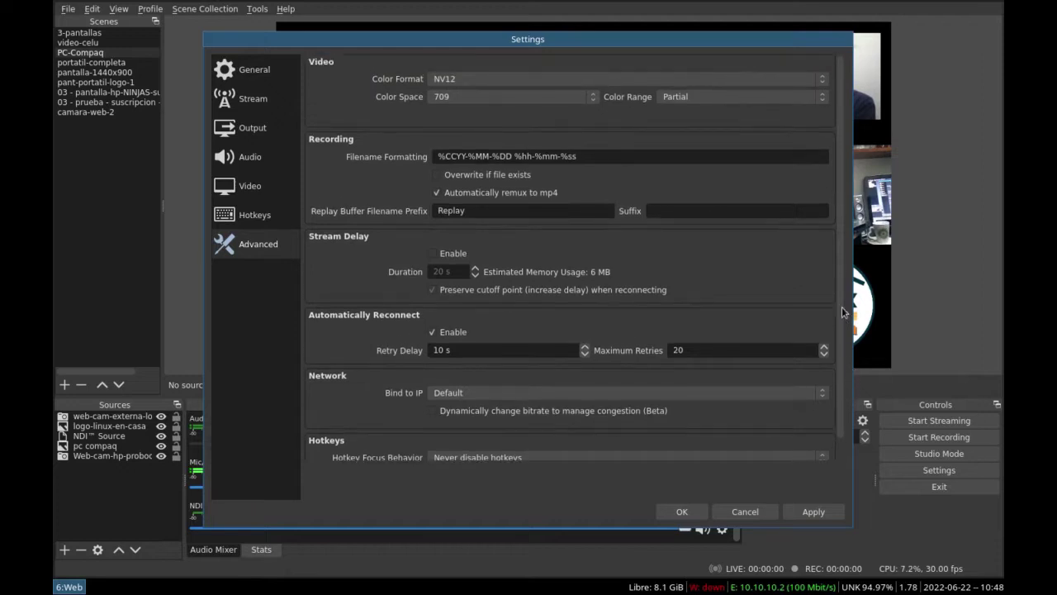
Step: Review the general settings down to the multiview options, and apply the configuration and close the settings
click(244, 79)
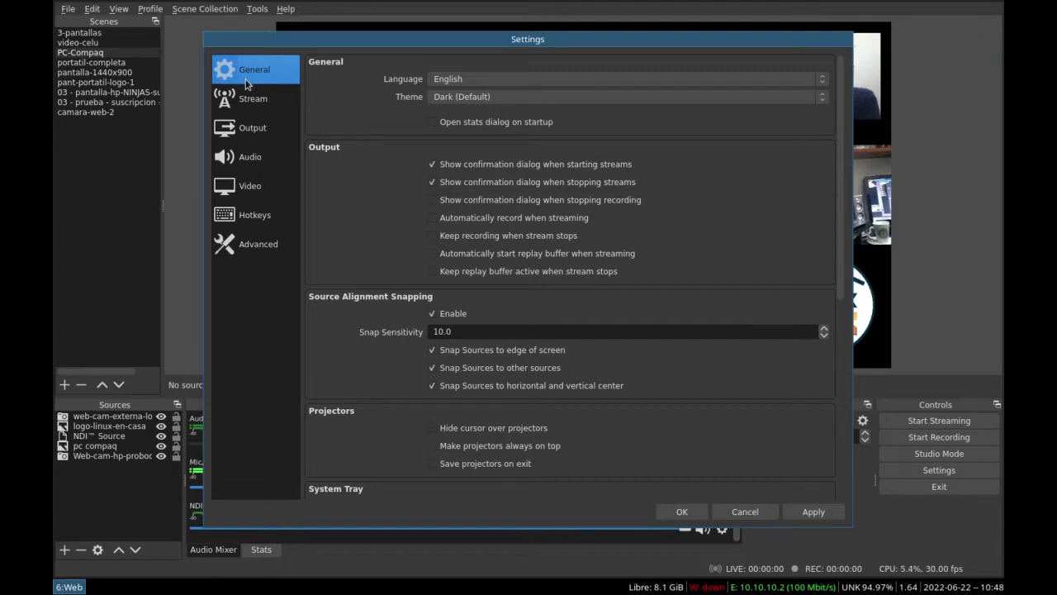
drag(838, 235, 865, 477)
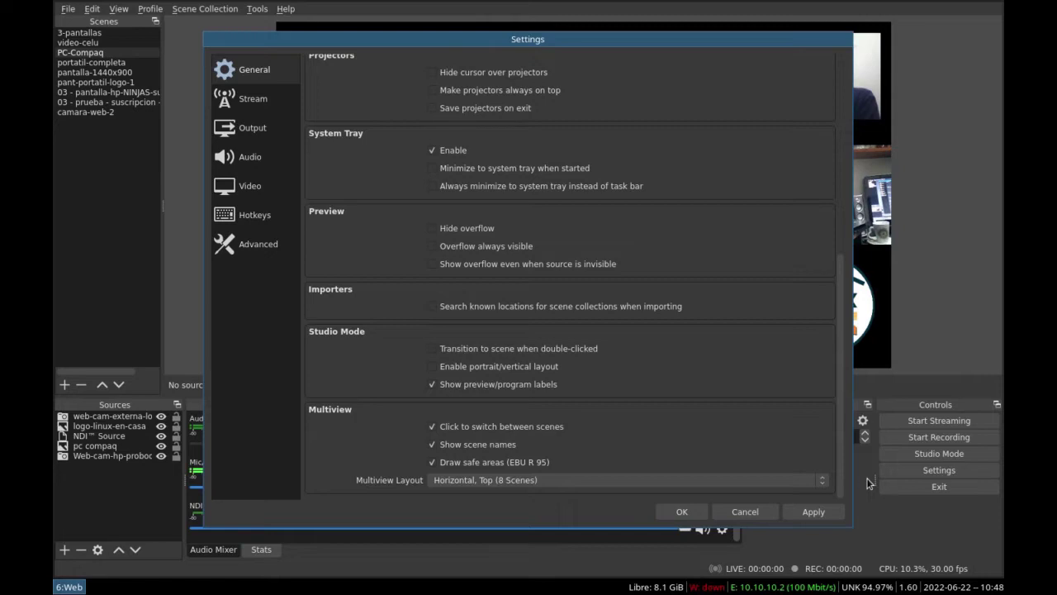
drag(869, 483, 878, 257)
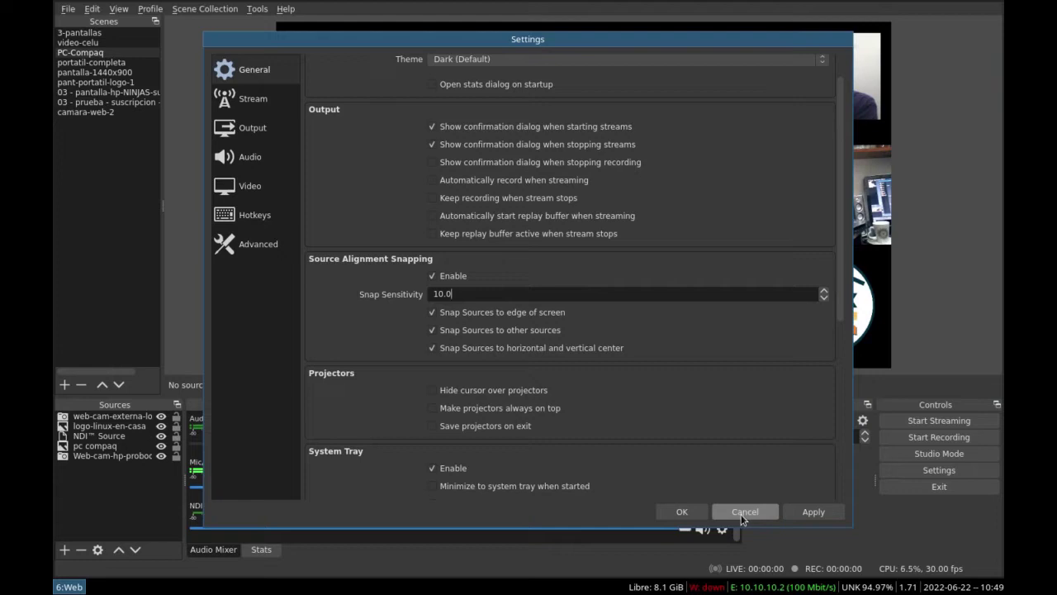
click(816, 513)
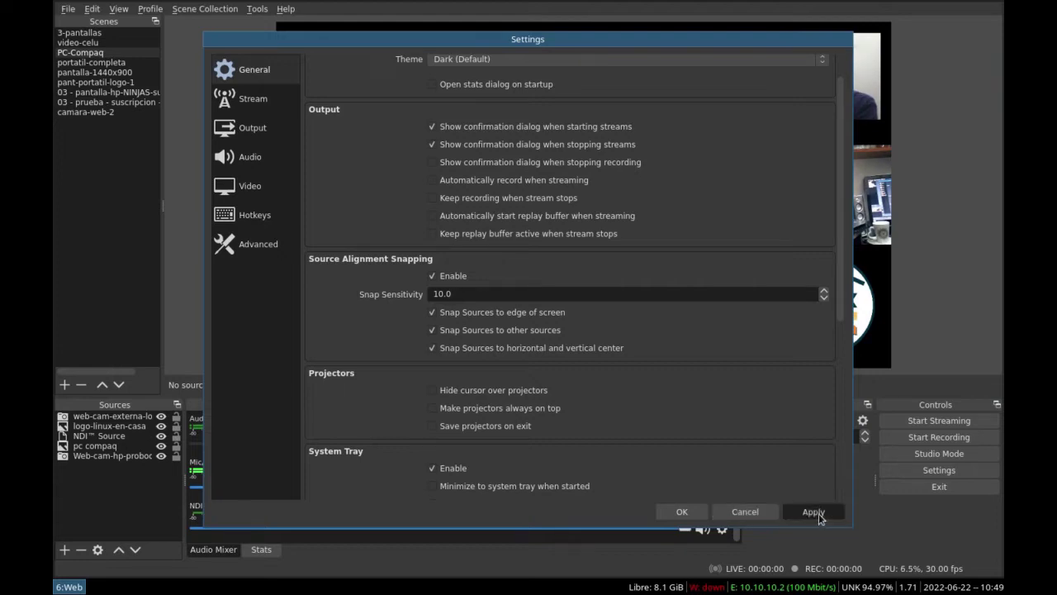
click(682, 512)
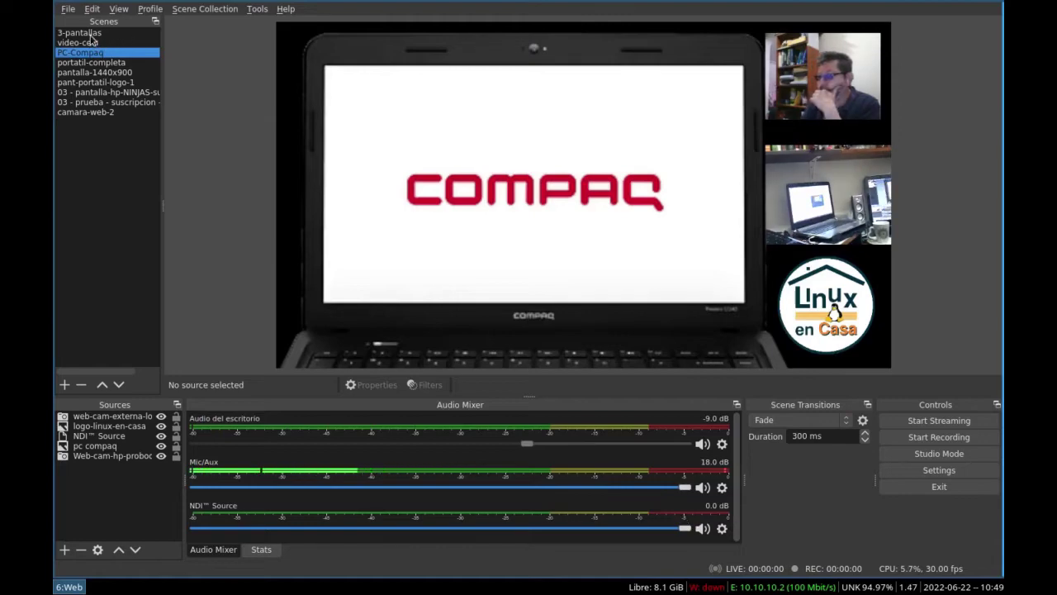
Step: Switch to the 3-pantallas scene and select its external webcam and HP ProBook webcam sources to locate them in the preview
click(90, 35)
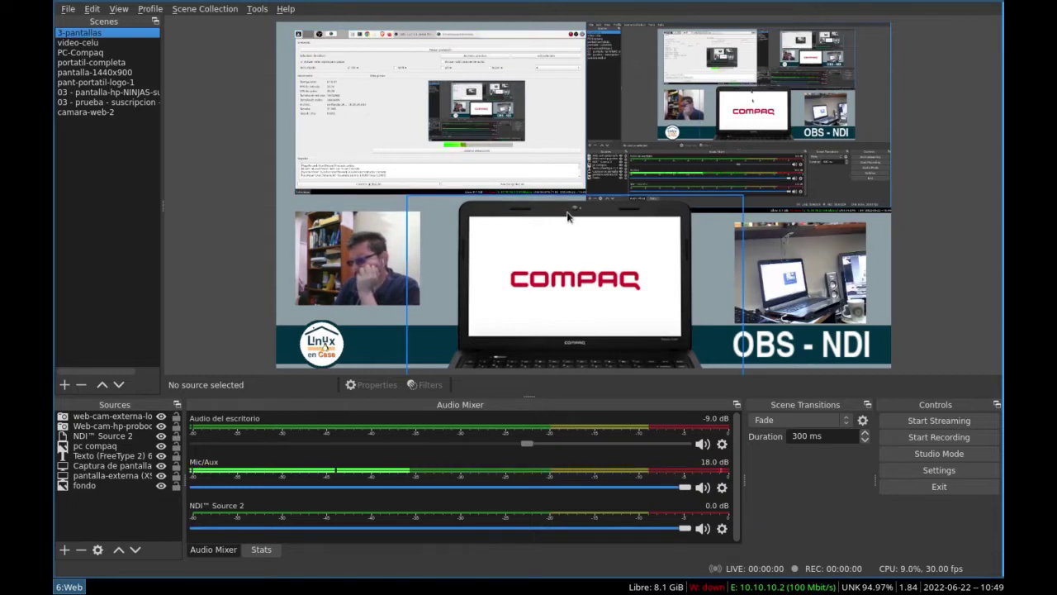
click(98, 418)
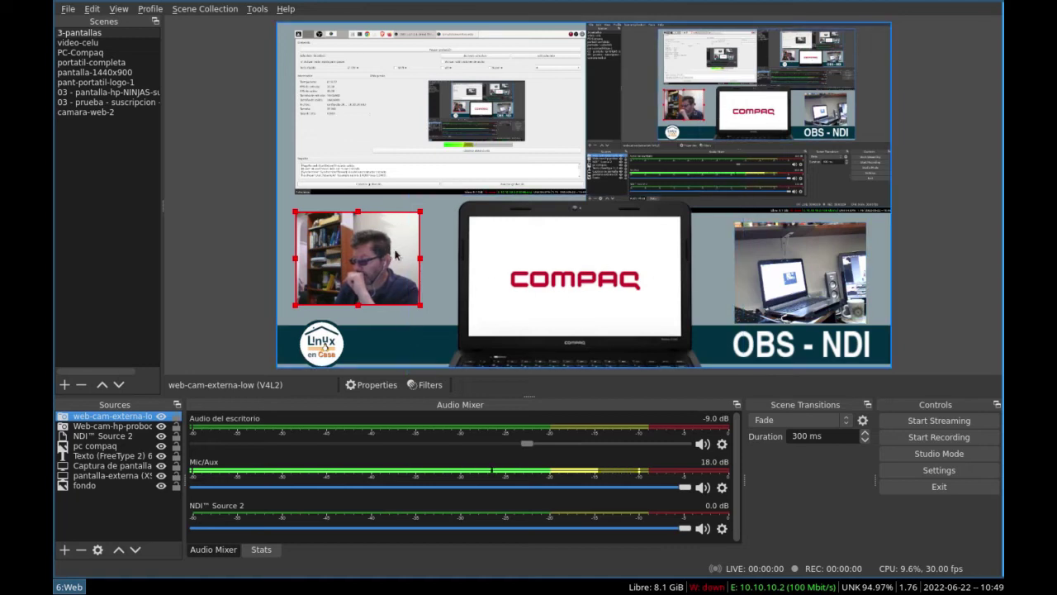
click(810, 286)
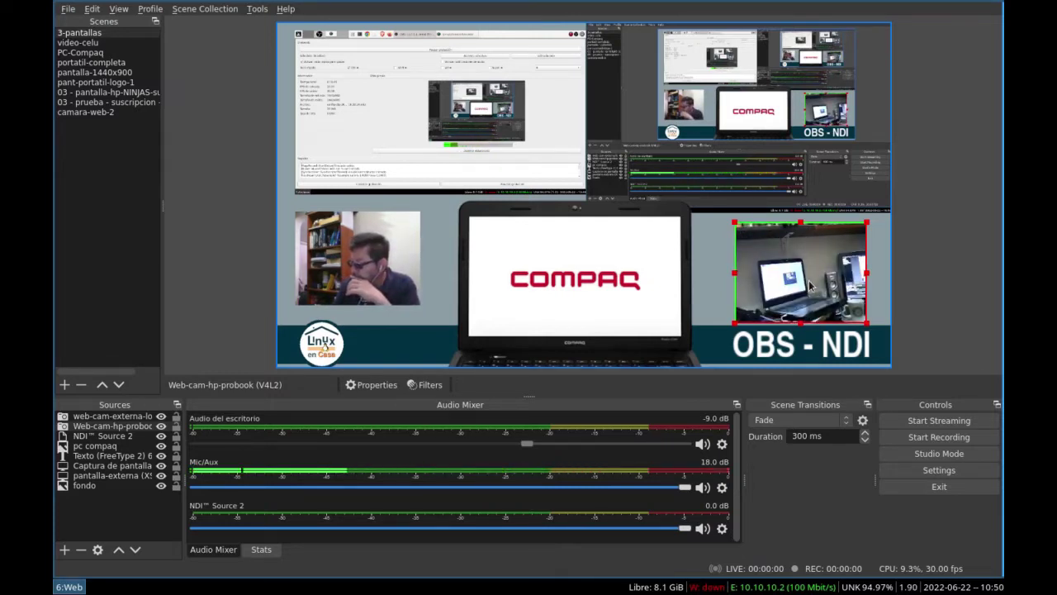
click(359, 262)
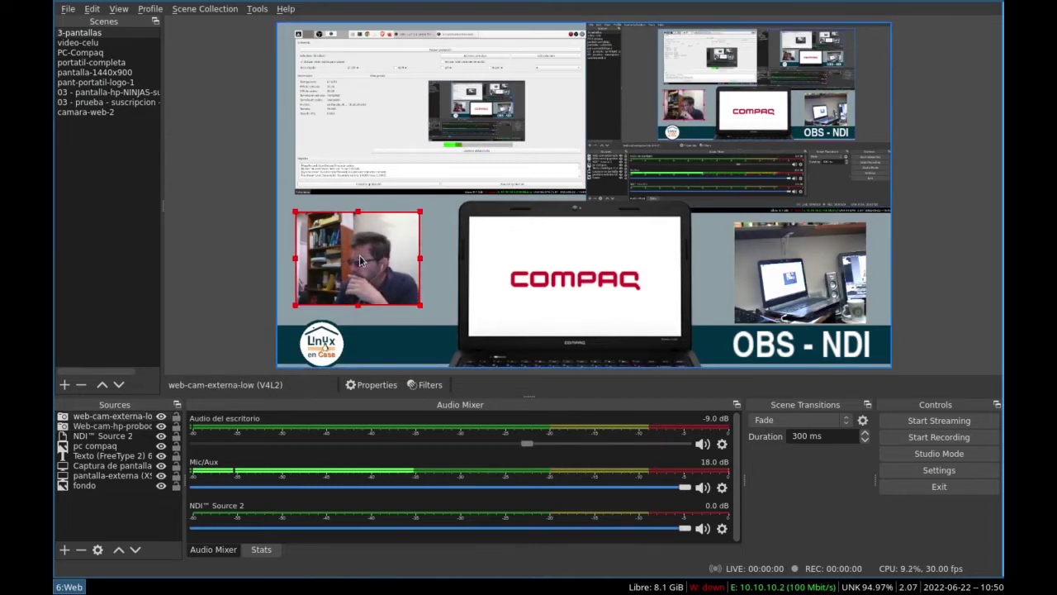
Step: Identify the pc compaq image by toggling its visibility off and on, and select the NDI Source 2 source
click(484, 212)
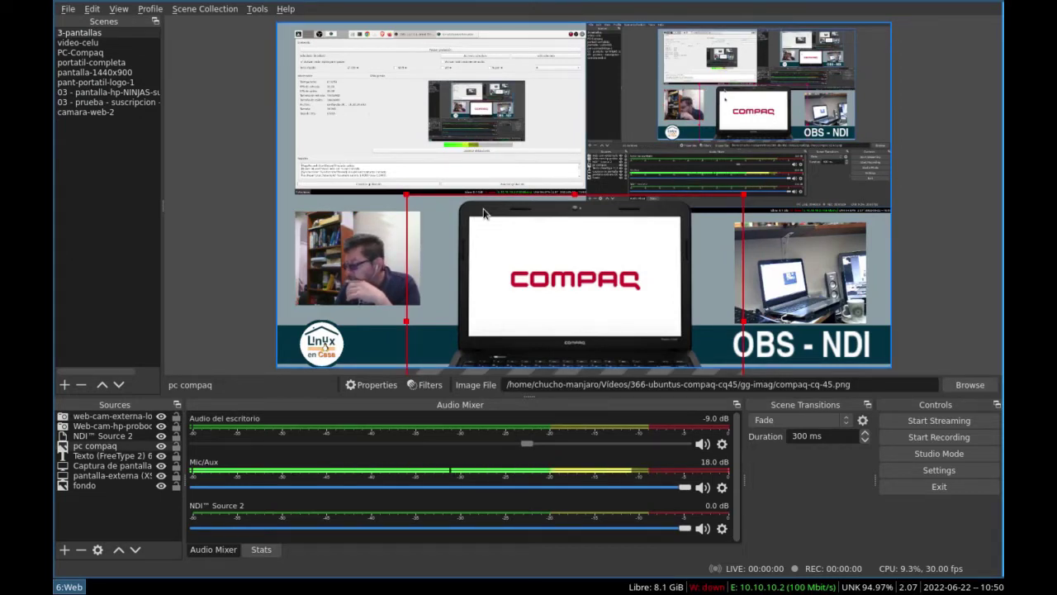
click(161, 446)
click(161, 446)
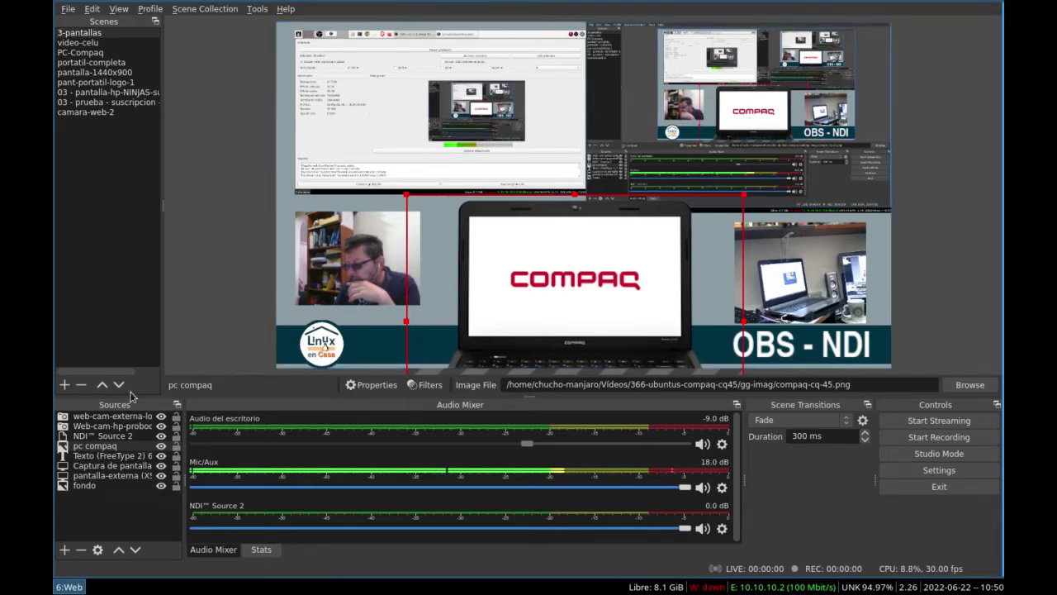
click(95, 438)
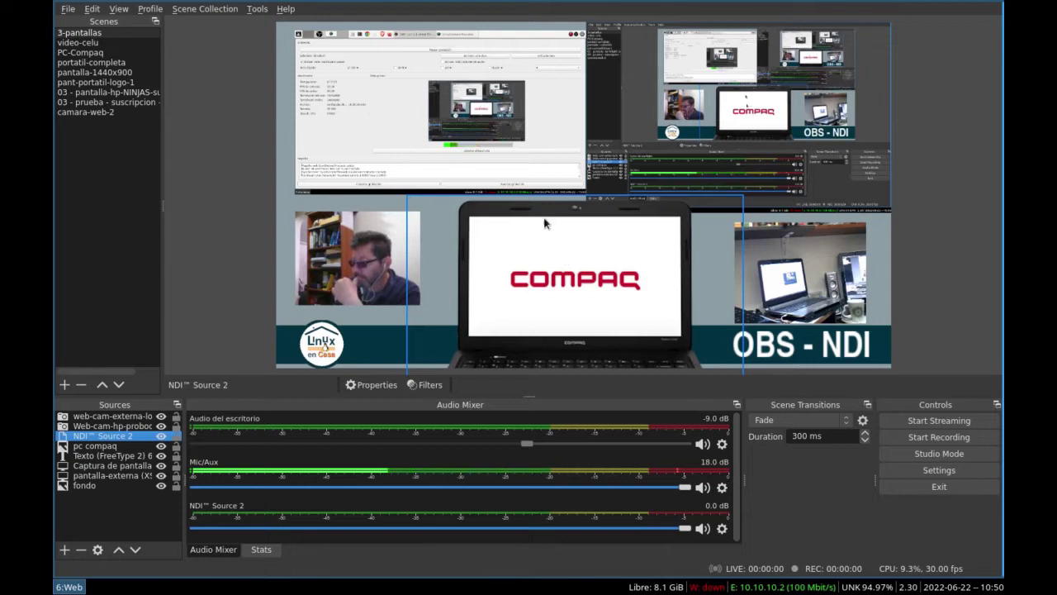
Step: Identify the laptop screen capture, the external screen capture and the OBS - NDI text by selecting each one in the preview
click(487, 152)
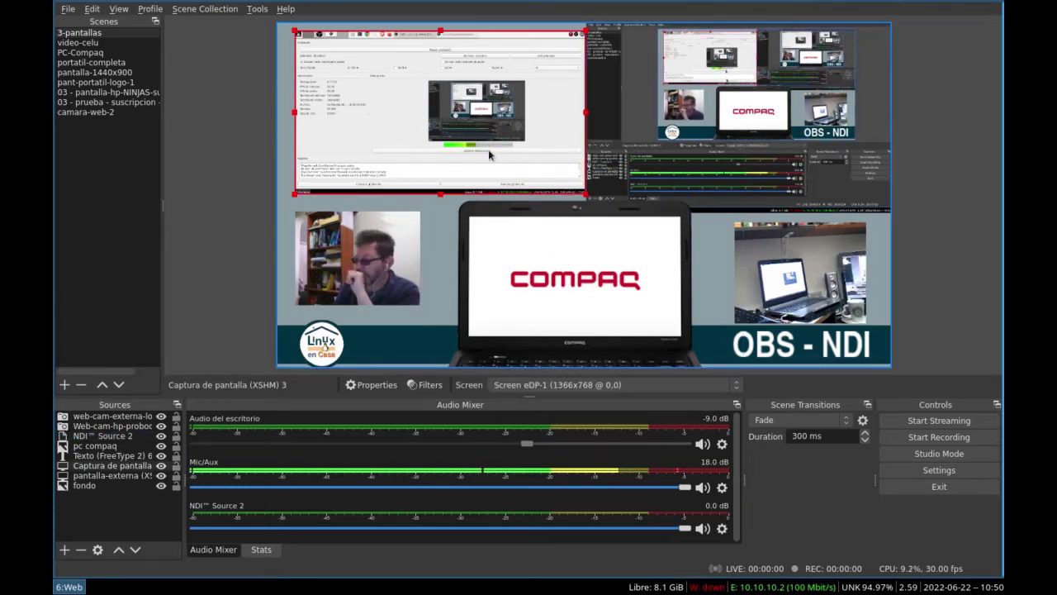
click(696, 149)
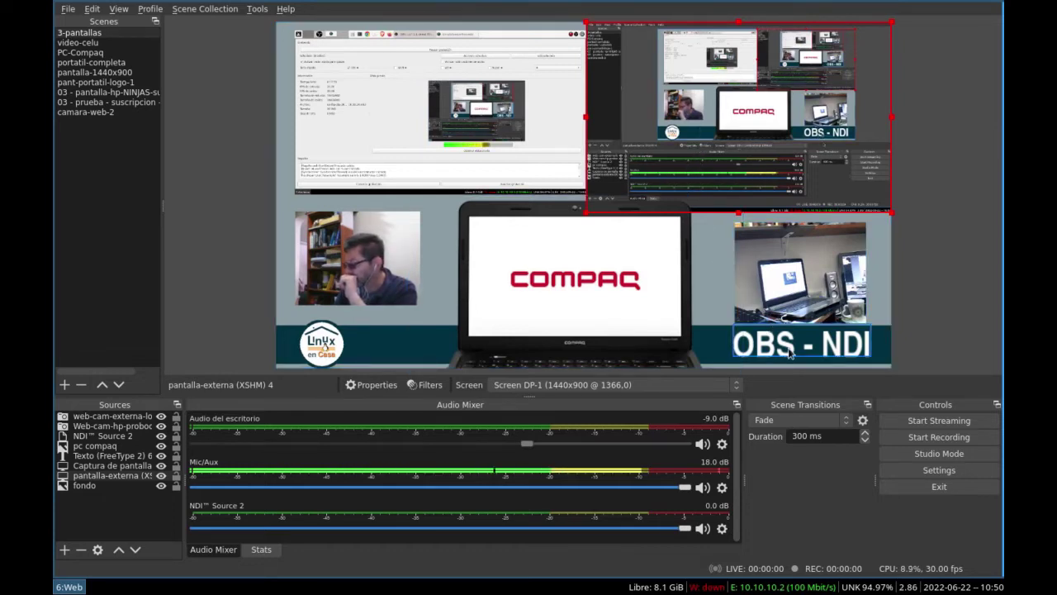
click(790, 353)
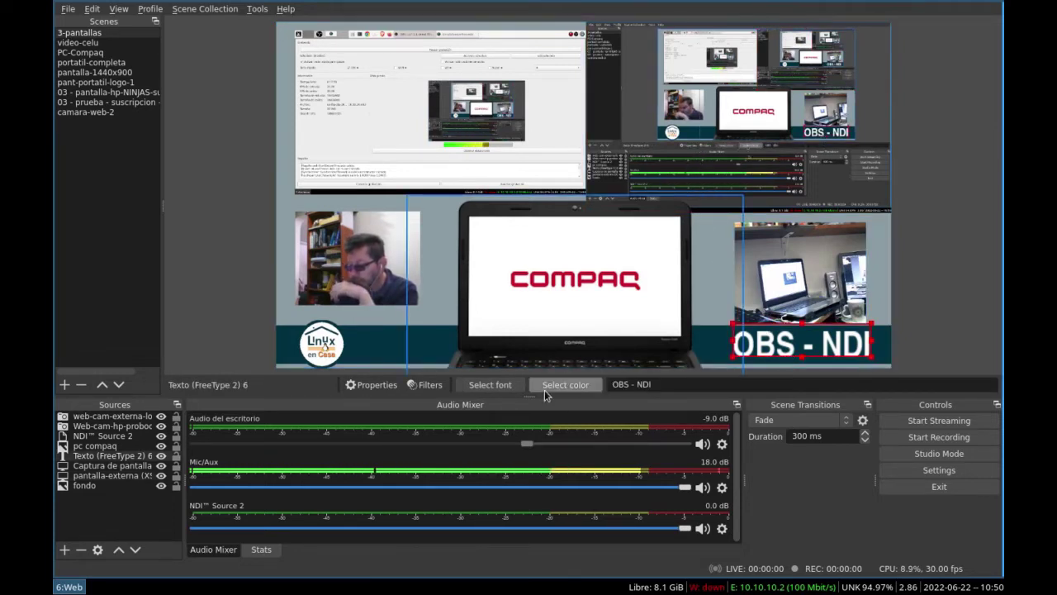
Step: Switch to the video-celu scene and select its text, audio input, webcam, media and fondo sources one by one to inspect them
click(85, 44)
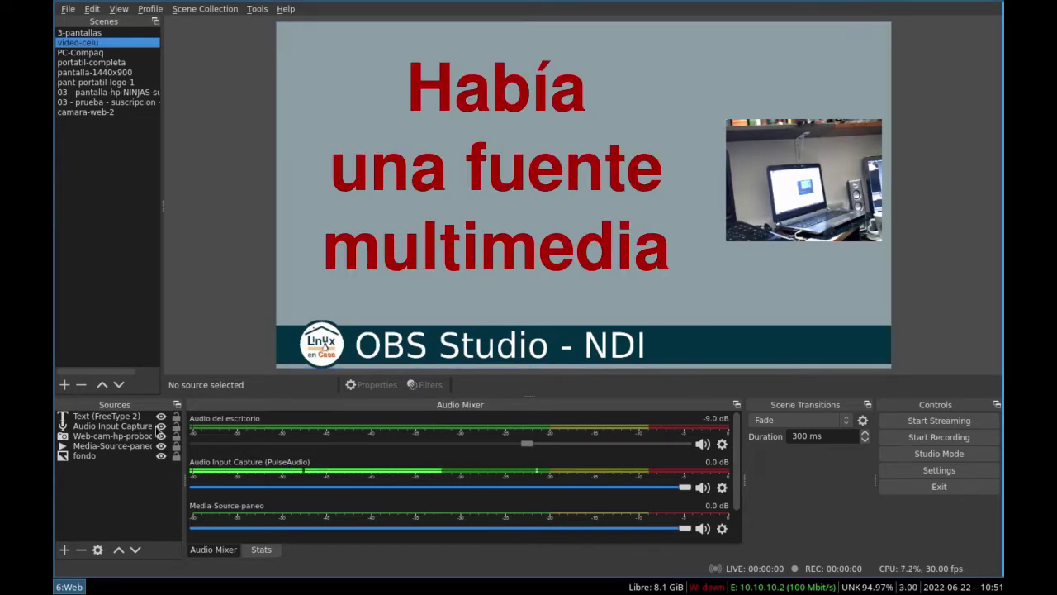
click(107, 417)
click(103, 426)
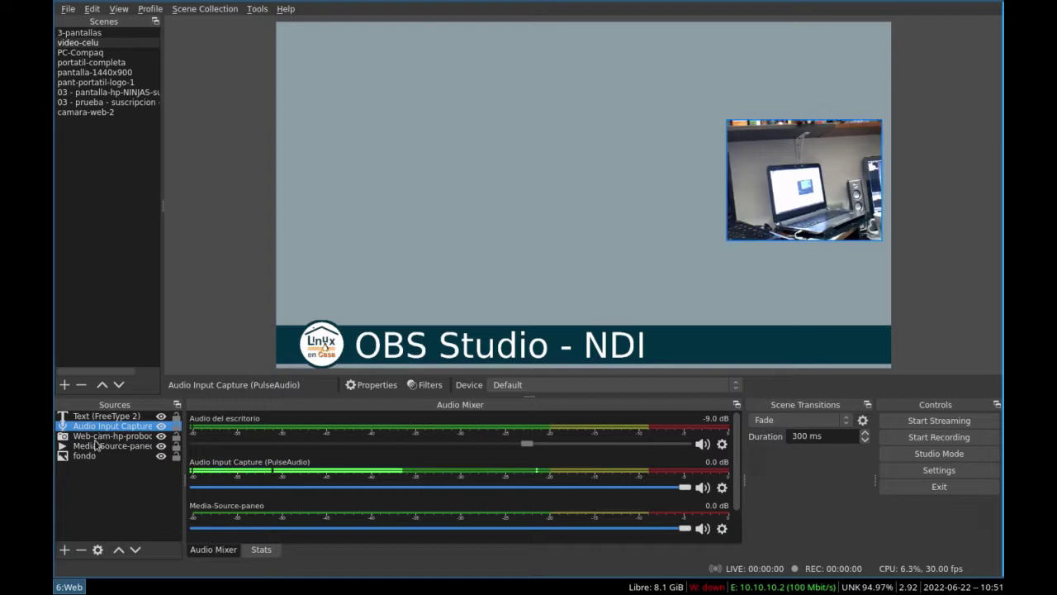
click(97, 437)
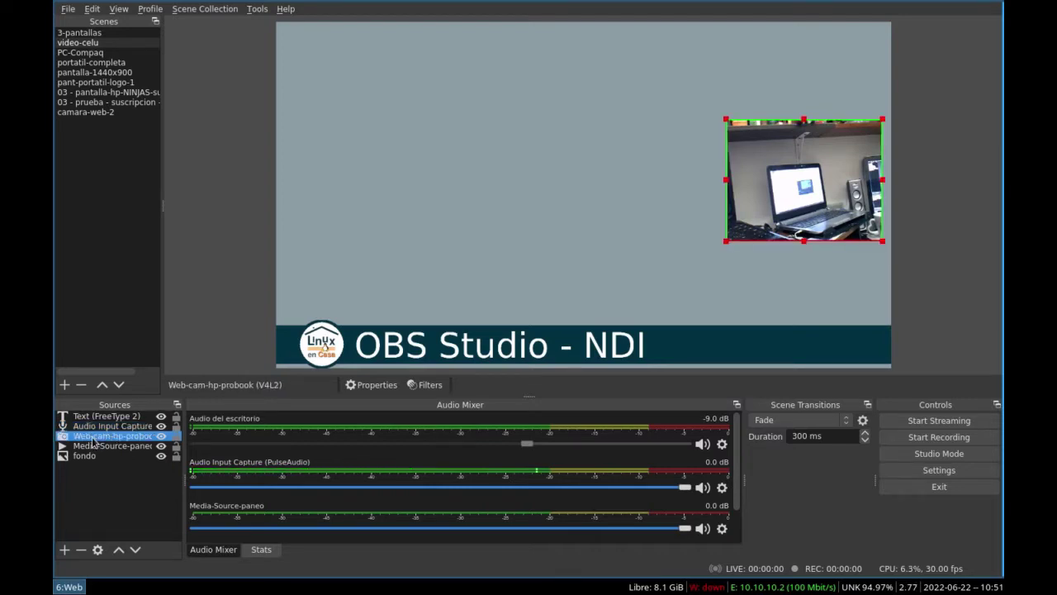
click(93, 446)
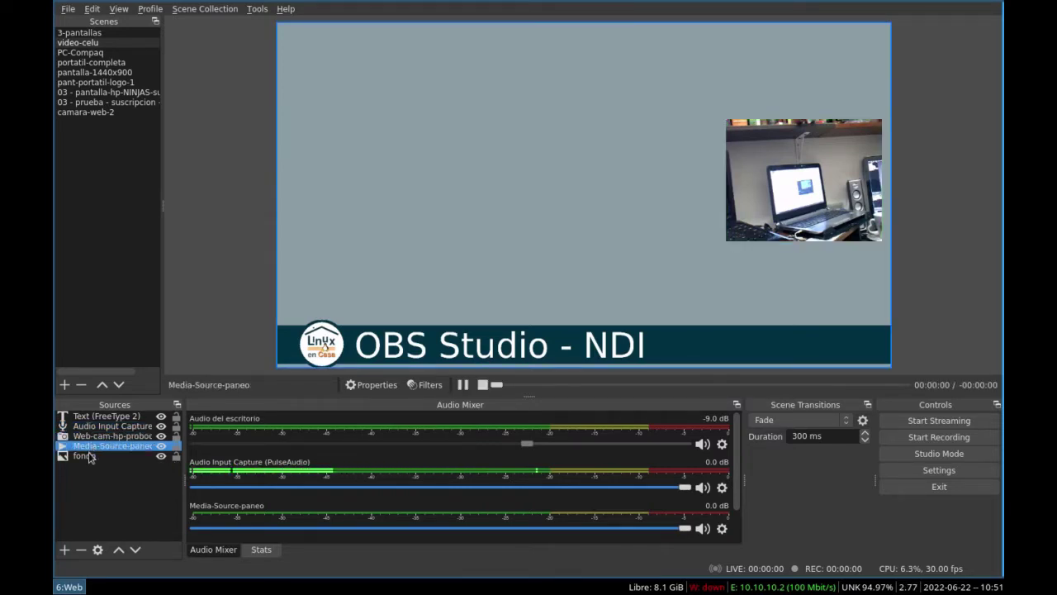
click(86, 456)
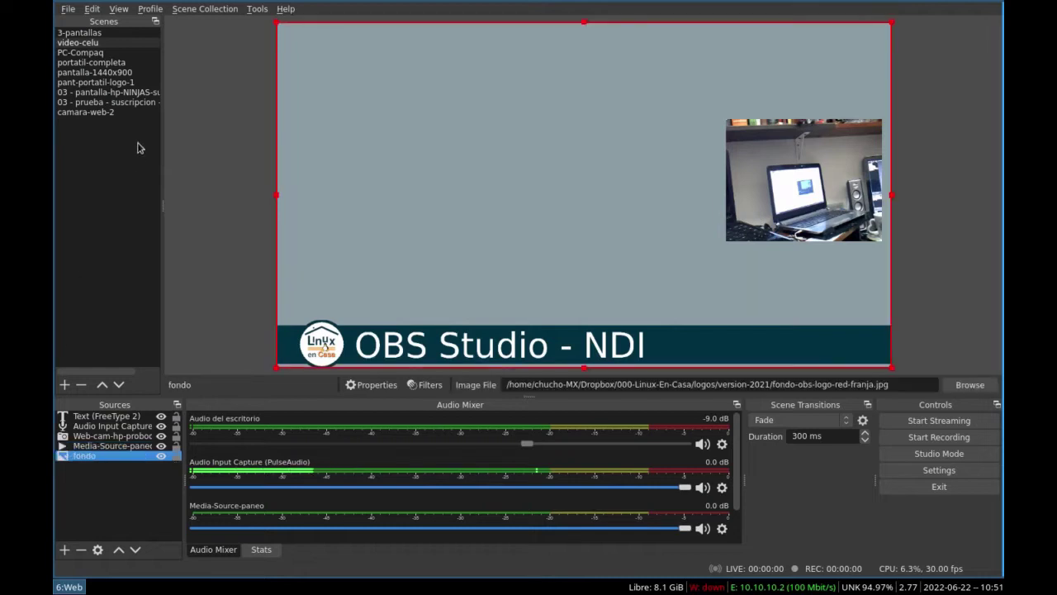
Step: Switch to the PC-Compaq scene and select its NDI source, and show the camara-web-2 scene
click(81, 53)
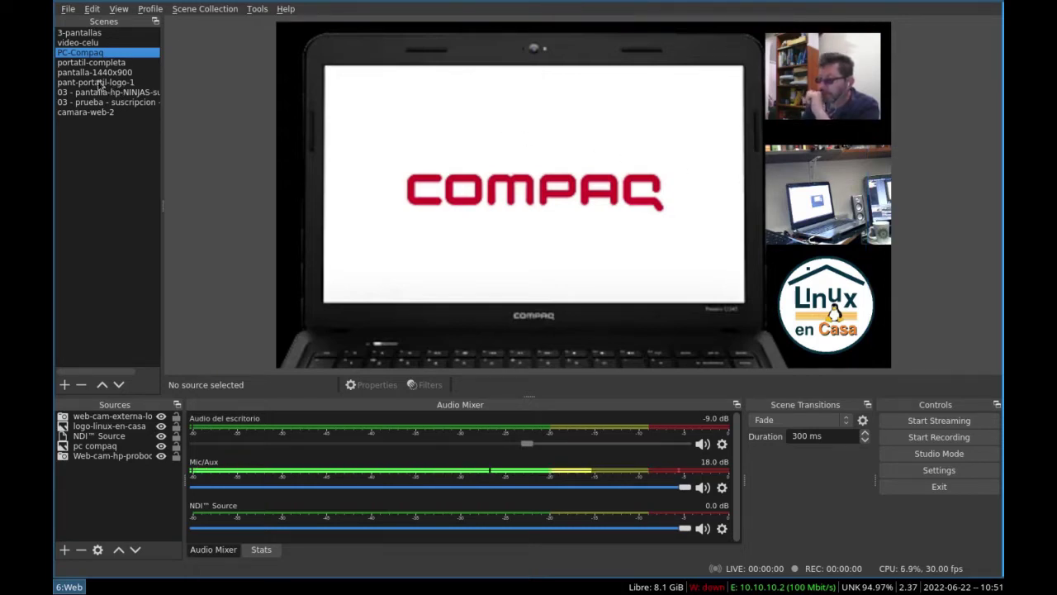
click(96, 438)
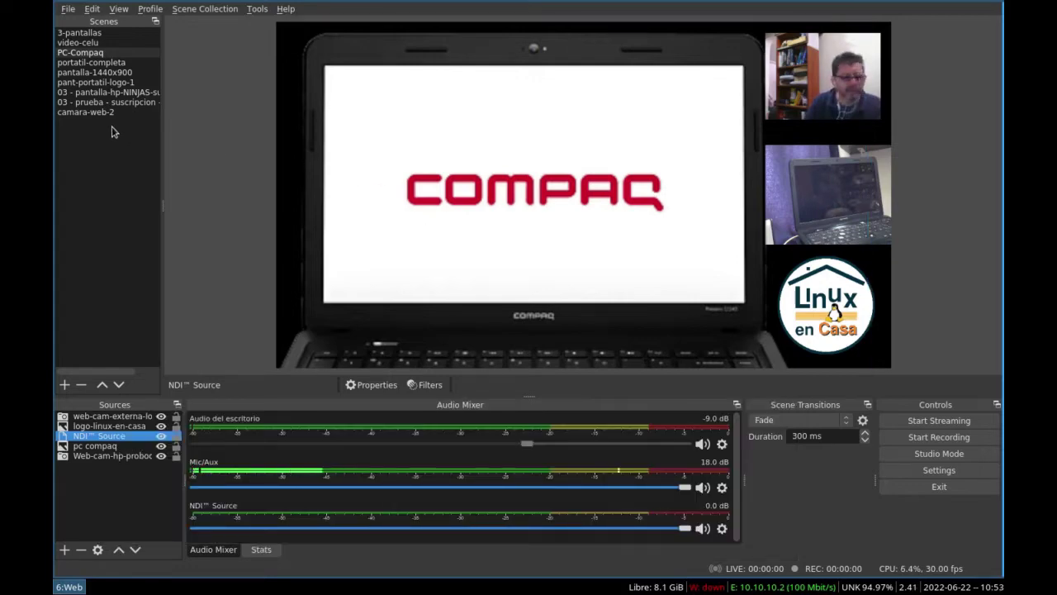
click(74, 113)
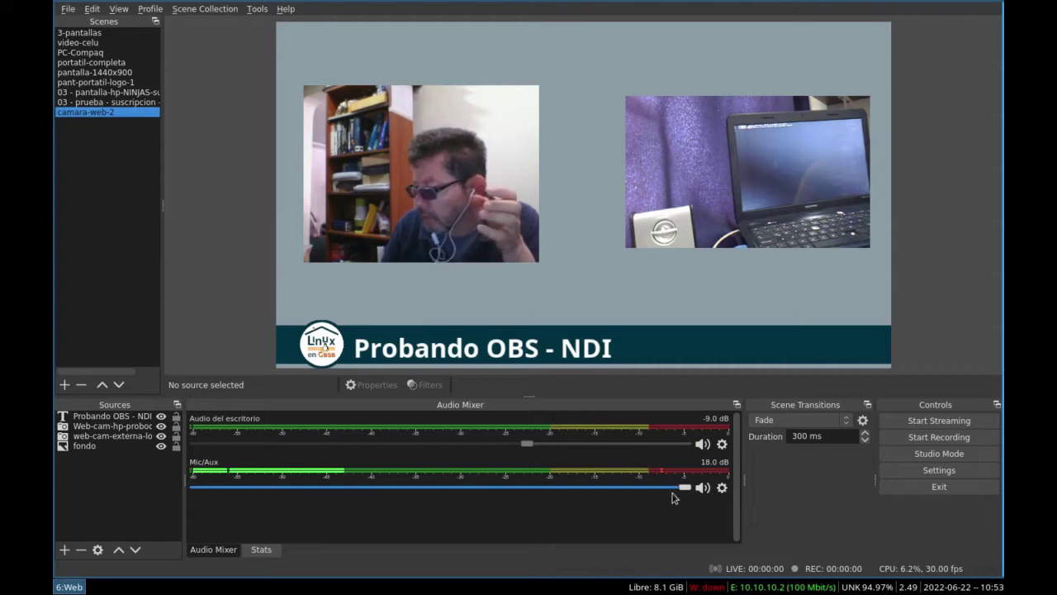
Step: Return to the 3-pantallas scene and review the advanced audio properties across to the track assignments, leaving them as they are
click(83, 34)
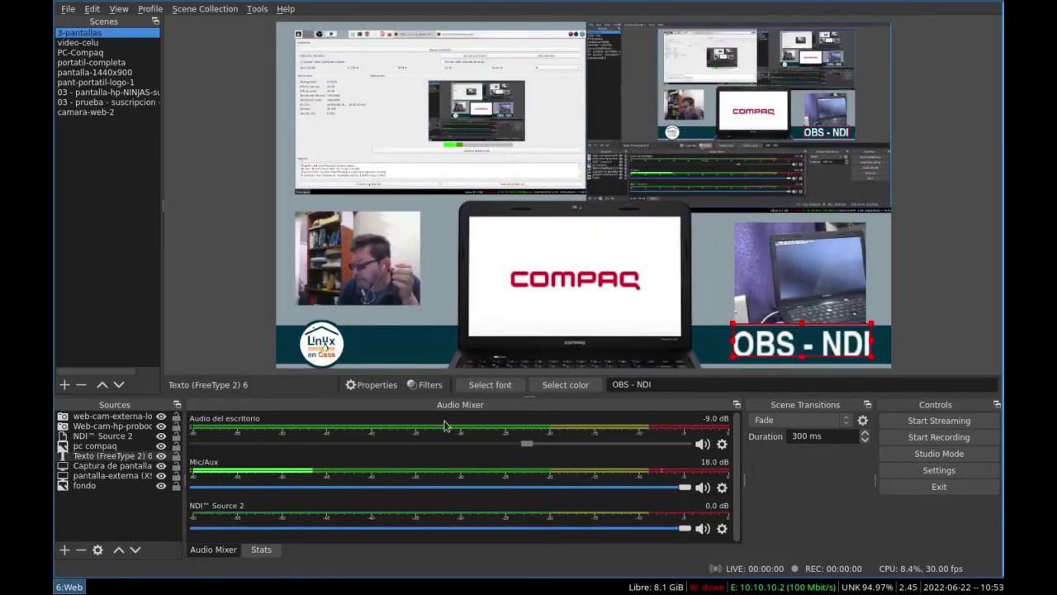
click(723, 446)
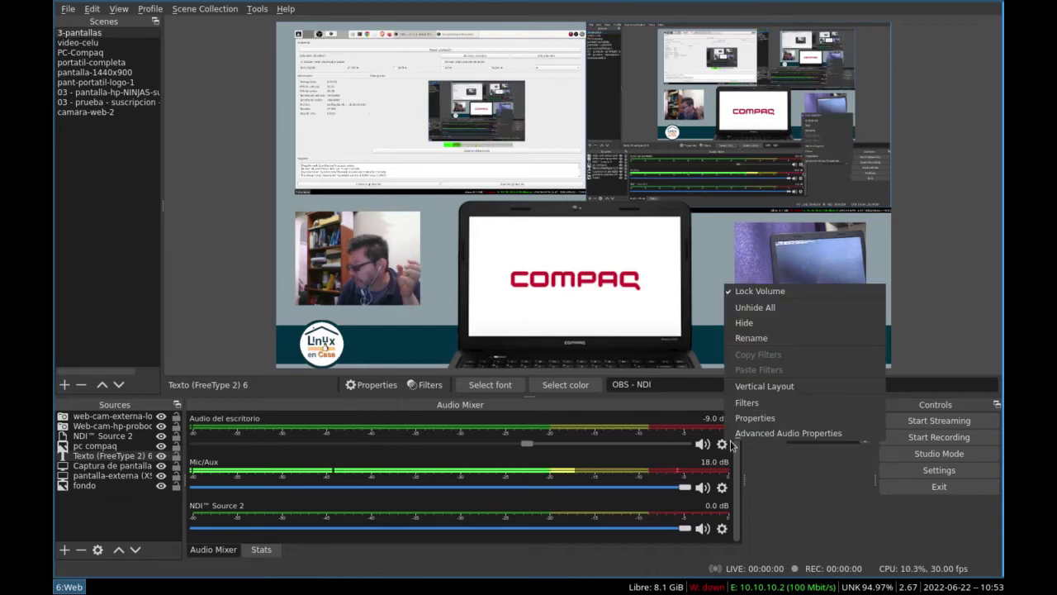
click(754, 433)
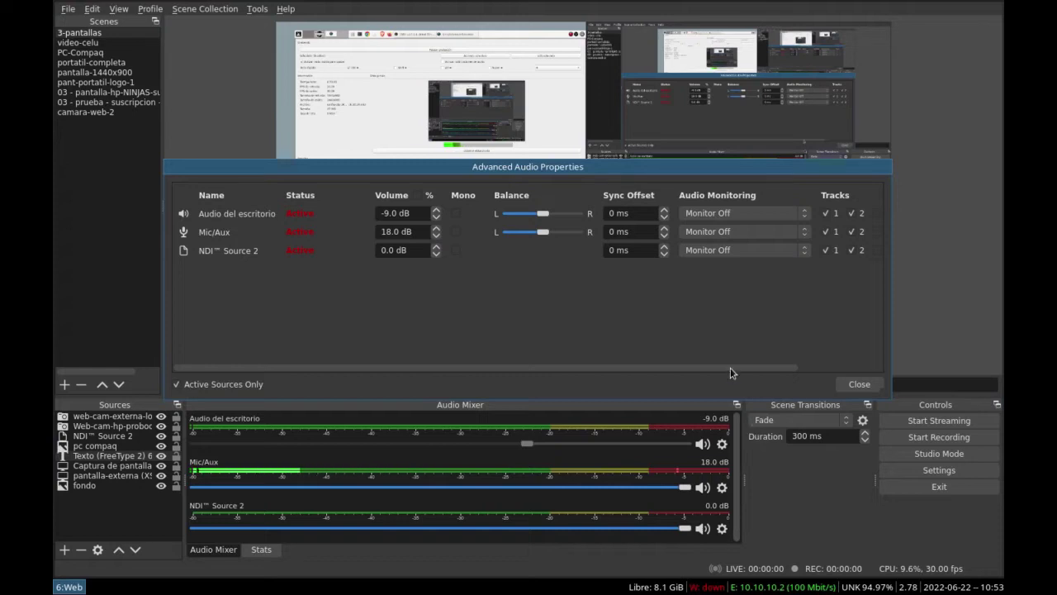
drag(669, 367, 807, 377)
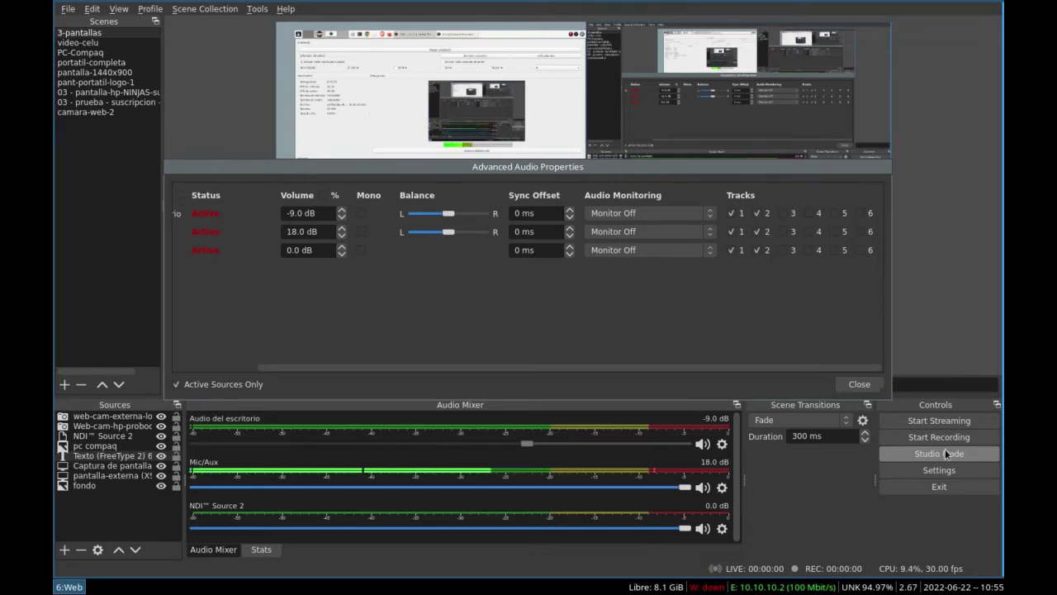
click(859, 384)
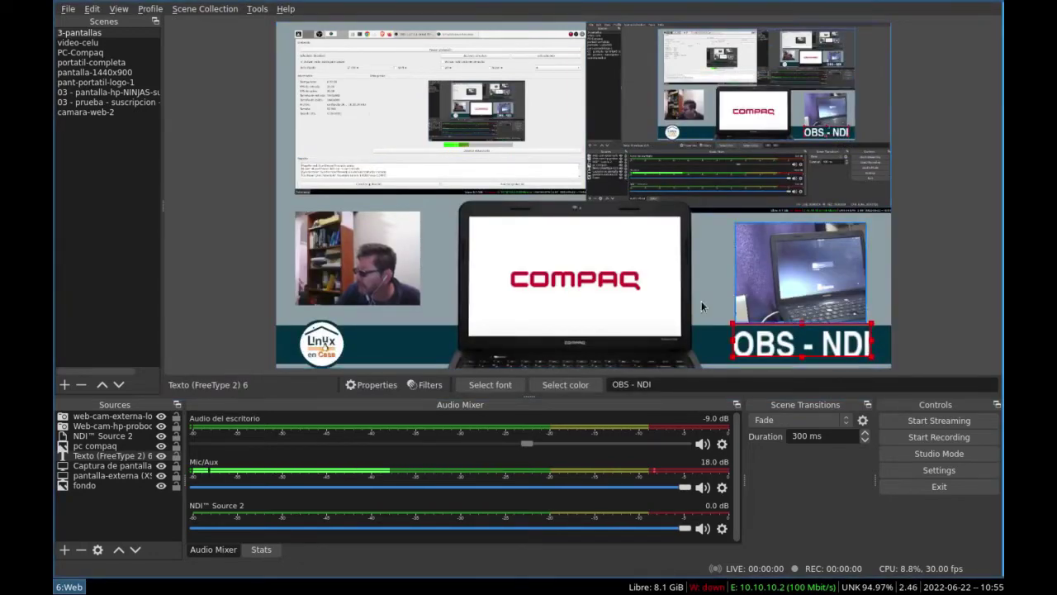
Step: Switch to the camara-web-2 scene and check the properties of its HP ProBook webcam source without changing them
click(64, 115)
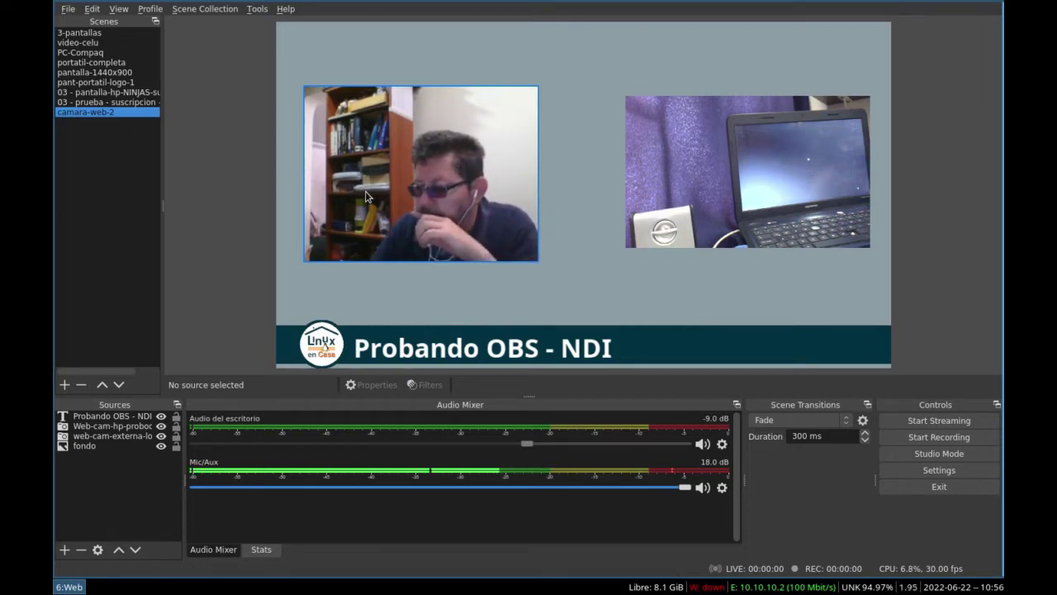
click(120, 426)
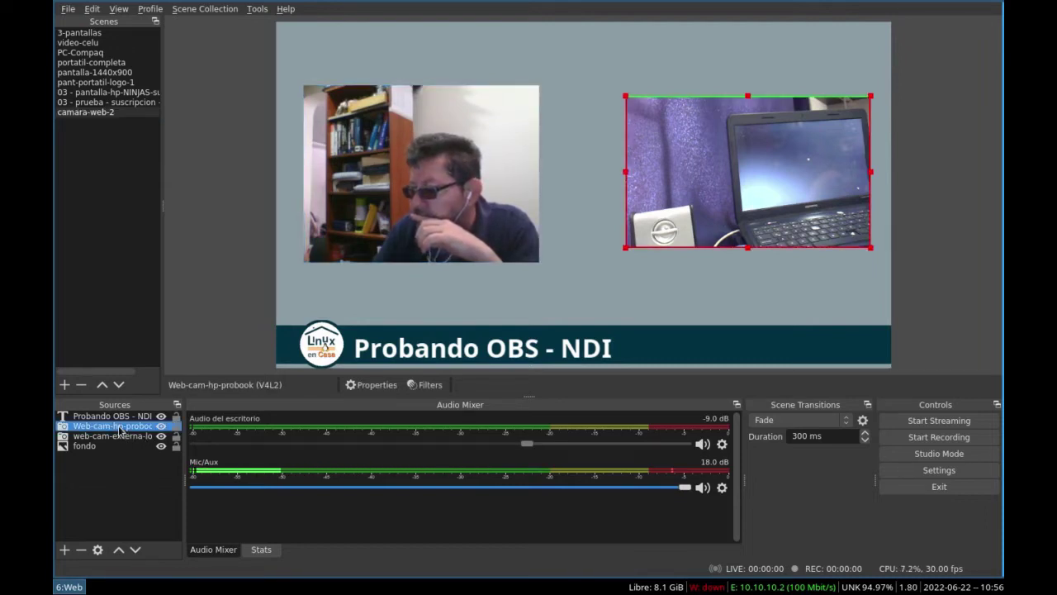
click(97, 550)
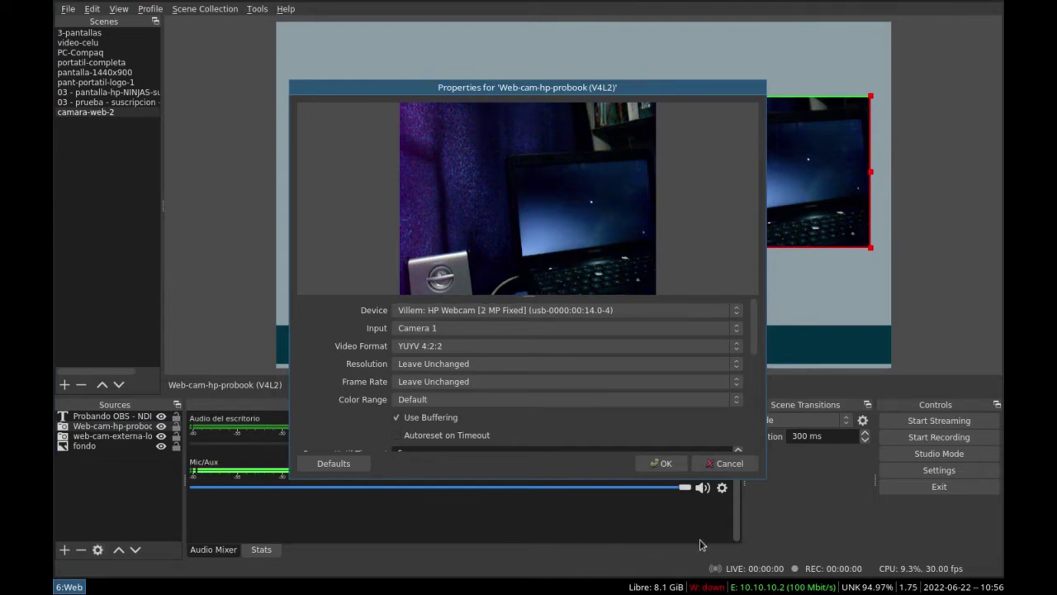
click(726, 464)
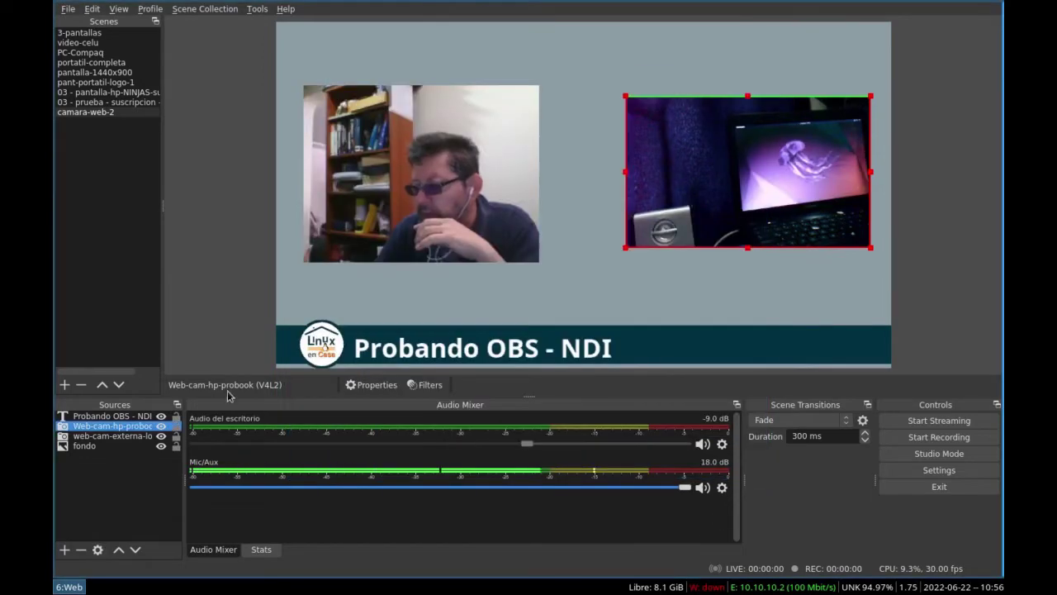
Step: Check the properties of the web-cam-externa-low source without changing them
click(131, 445)
click(123, 435)
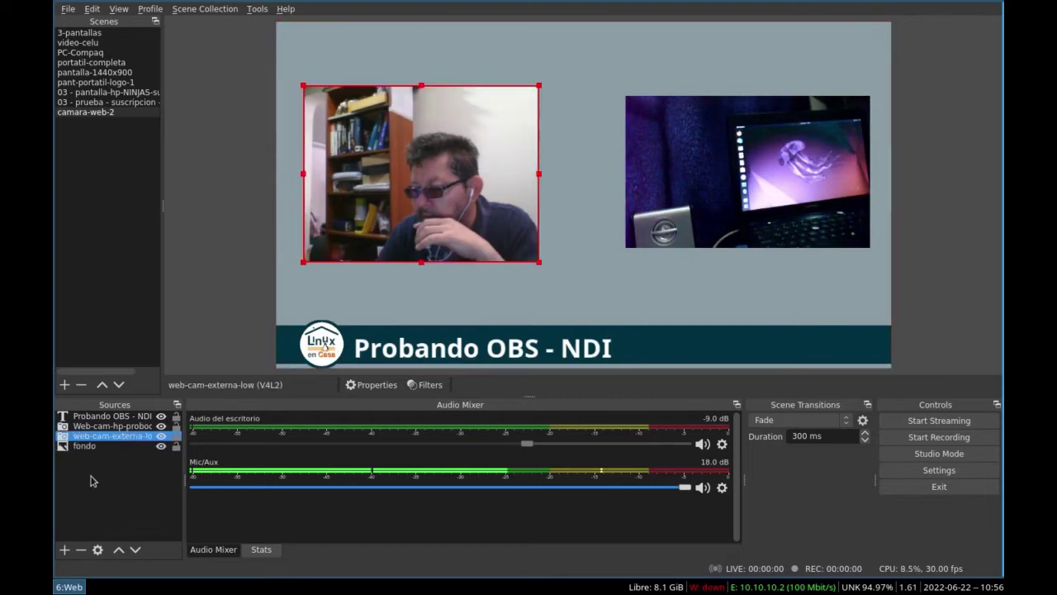
click(96, 549)
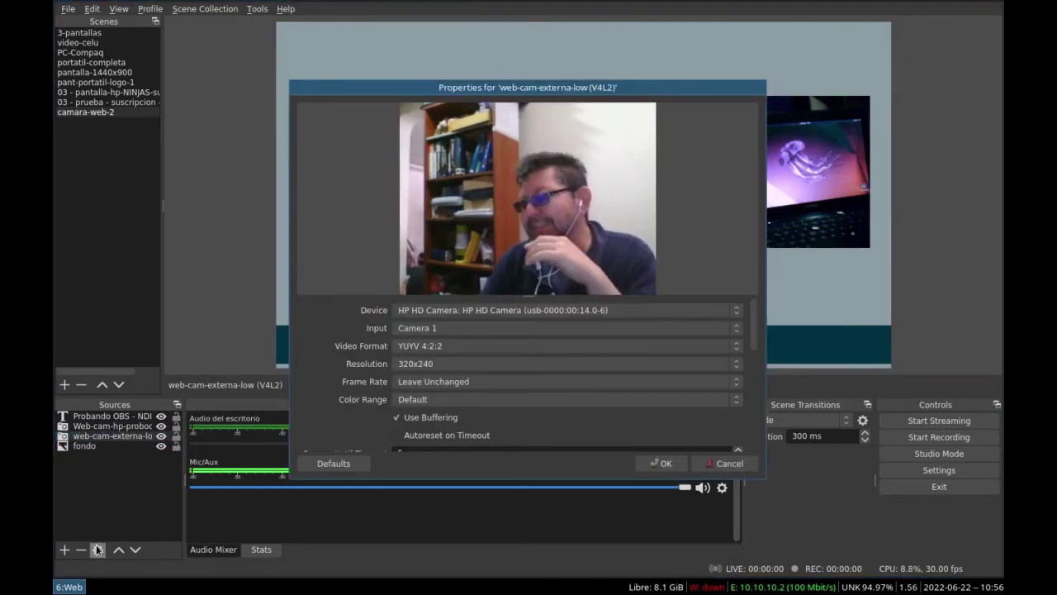
click(723, 462)
Step: Set the capture device of the Web-cam-hp-probook source to HP HD Camera
click(96, 428)
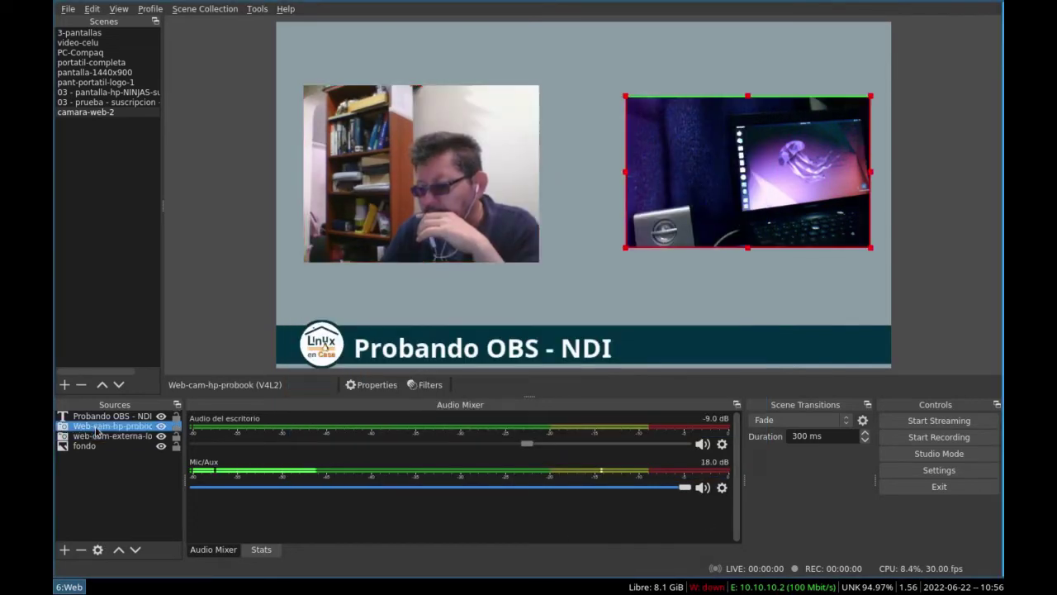
click(98, 550)
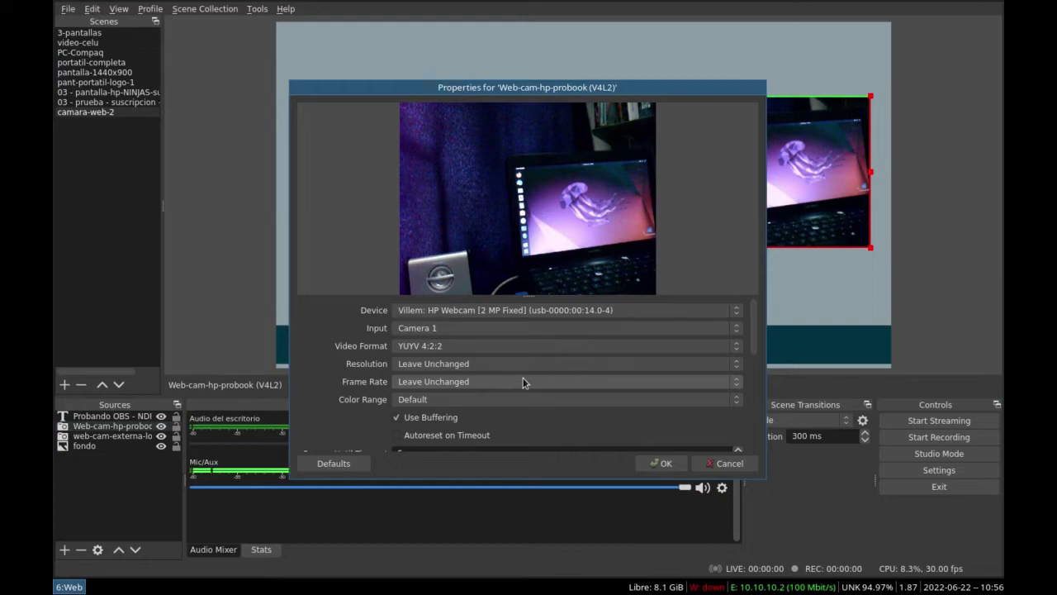
click(622, 310)
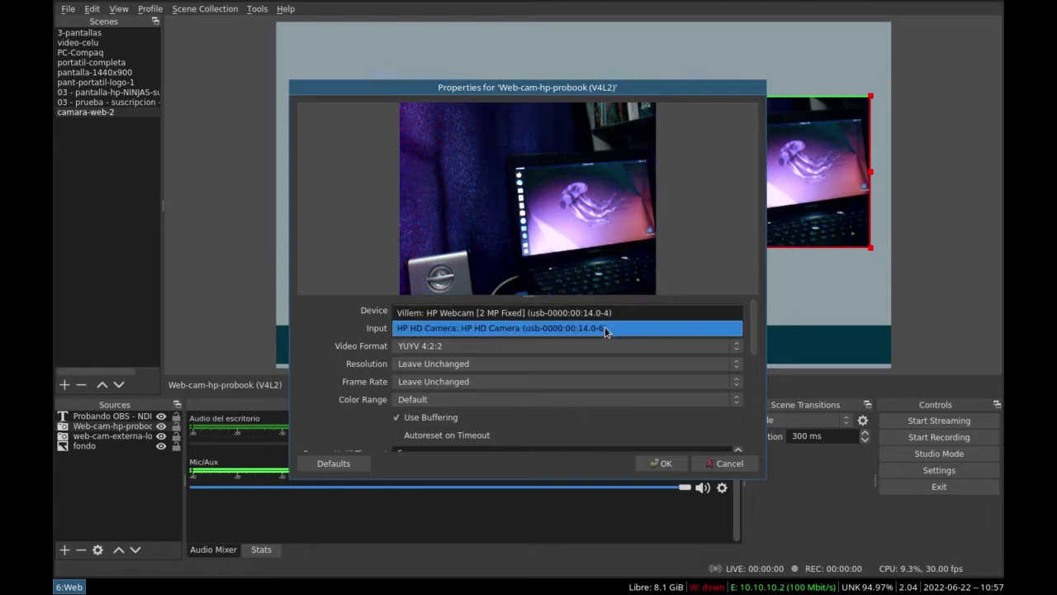
click(607, 331)
click(665, 463)
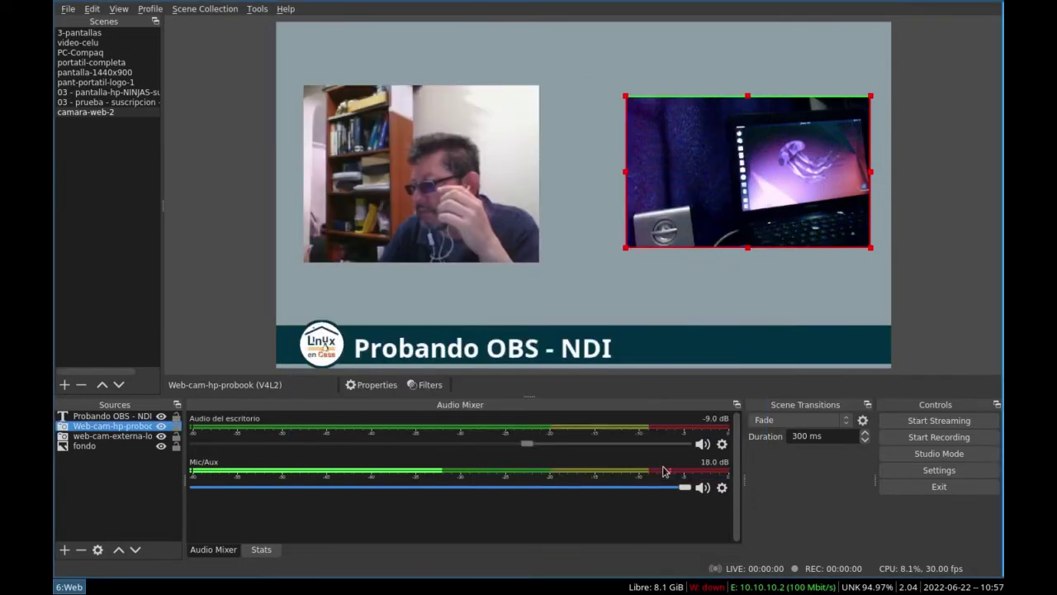
Step: Set the capture device of the web-cam-externa-low source to HP Webcam [2 MP Fixed]
click(100, 437)
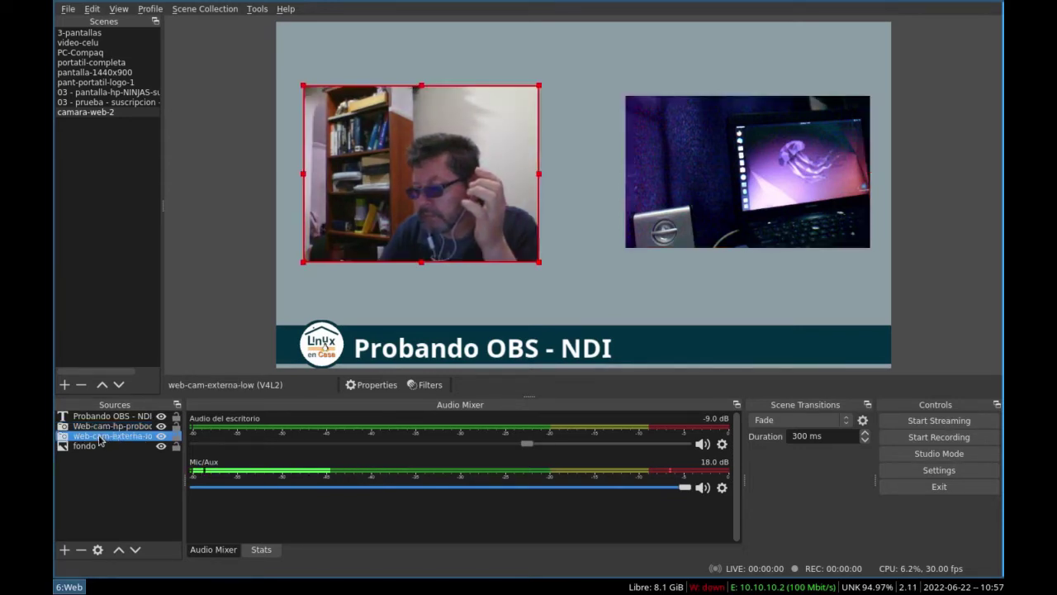
click(98, 550)
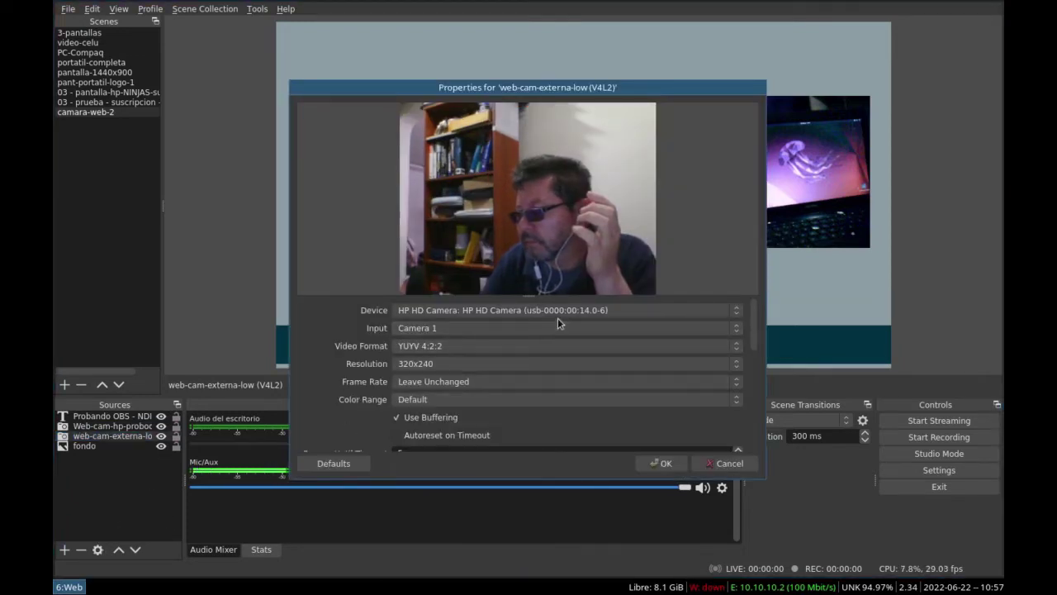
click(566, 311)
click(568, 297)
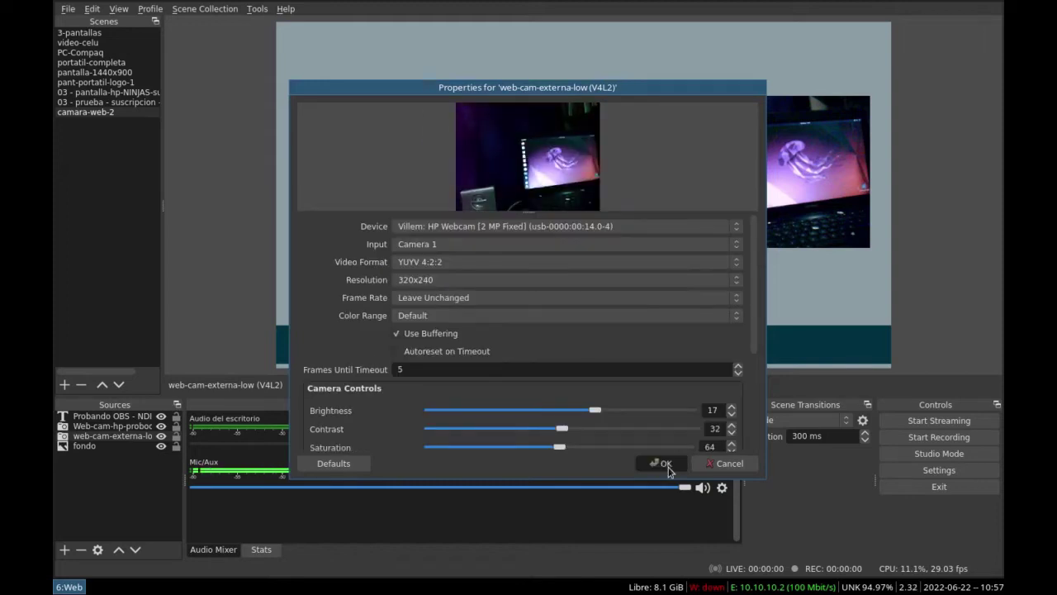
click(664, 463)
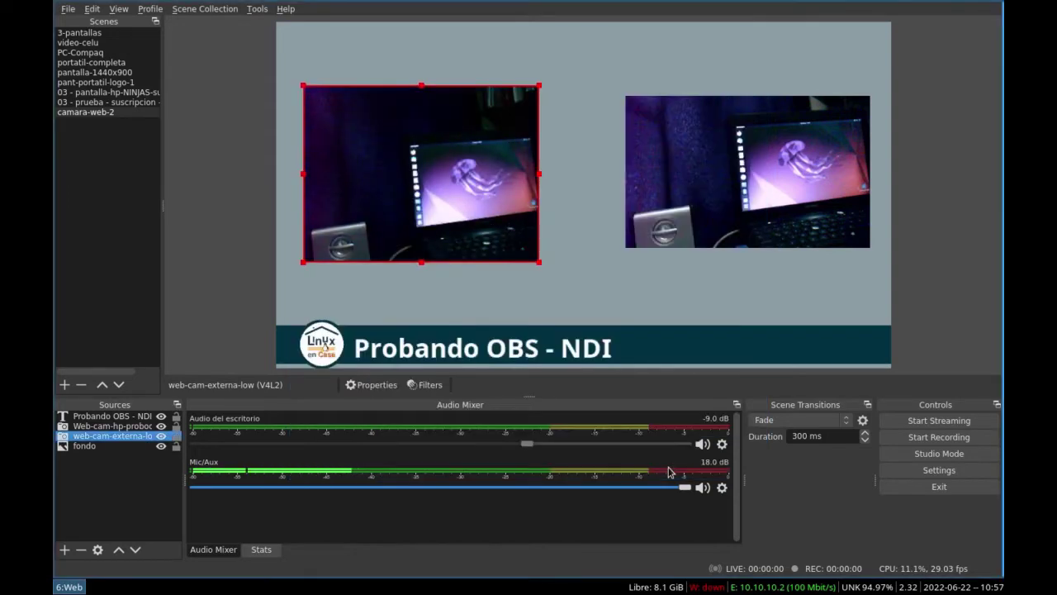
Step: Refresh the Web-cam-hp-probook source by switching its device to HP Webcam [2 MP Fixed] and back to HP HD Camera
click(130, 426)
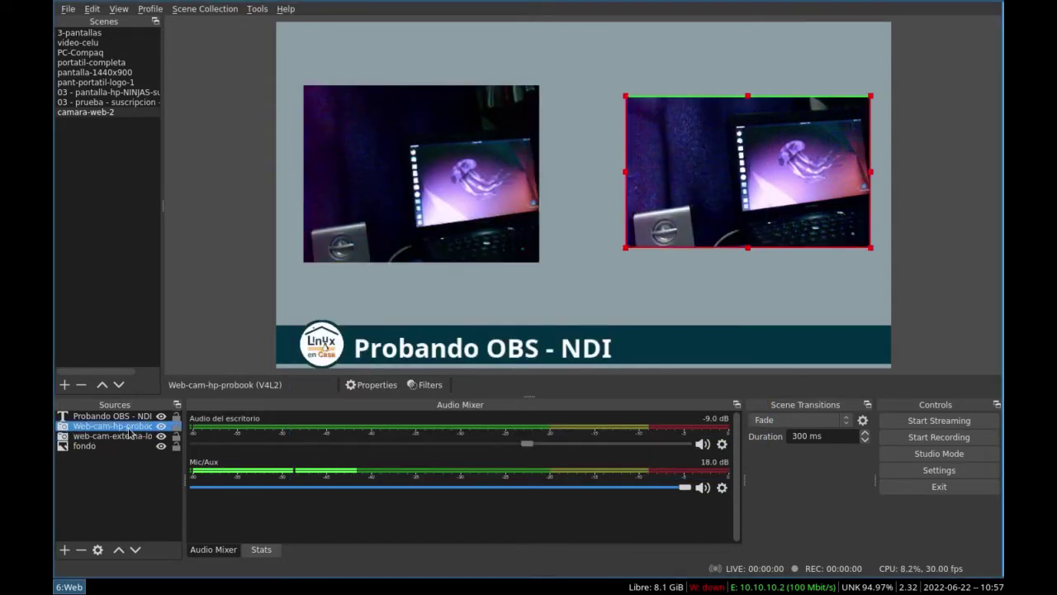
click(98, 549)
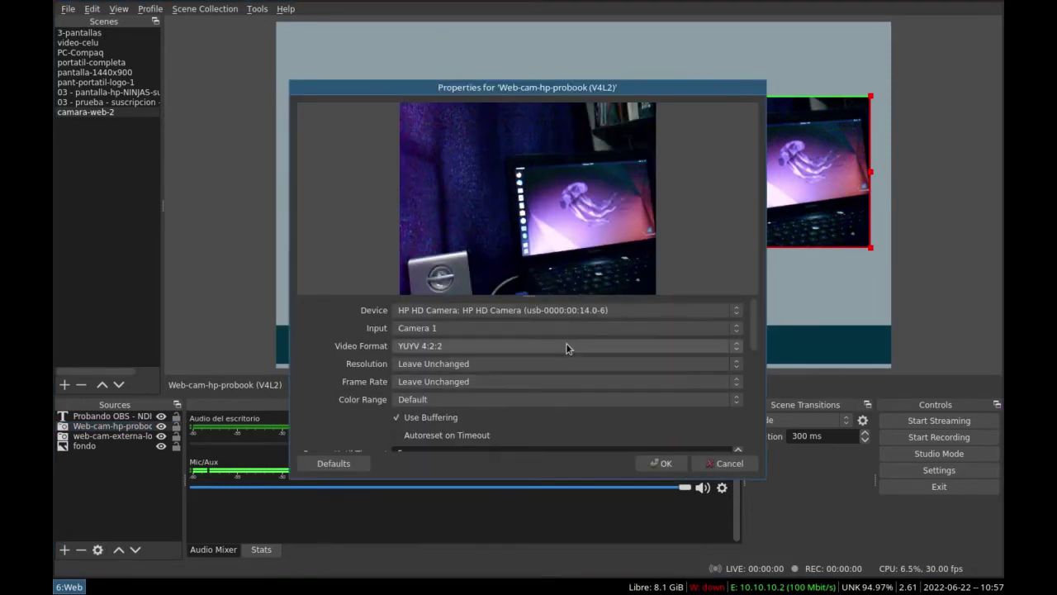
click(577, 319)
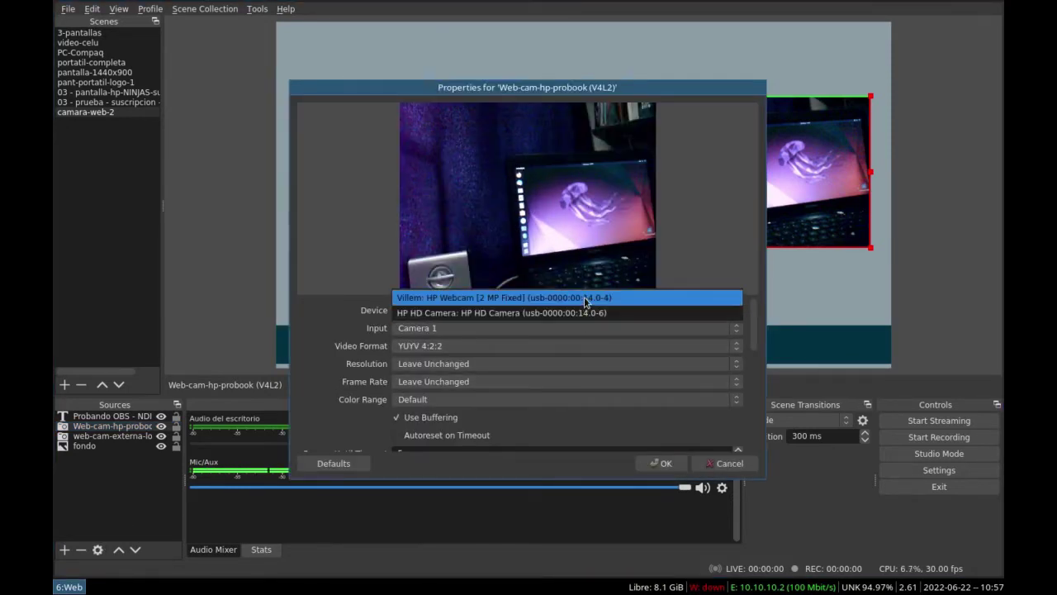
click(583, 297)
click(579, 226)
click(568, 244)
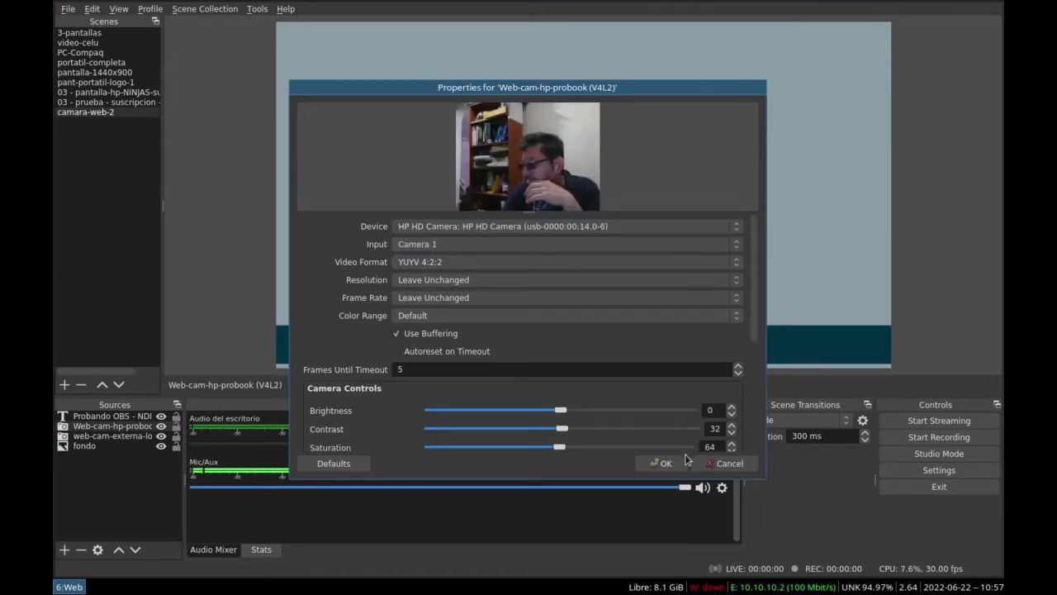
click(661, 463)
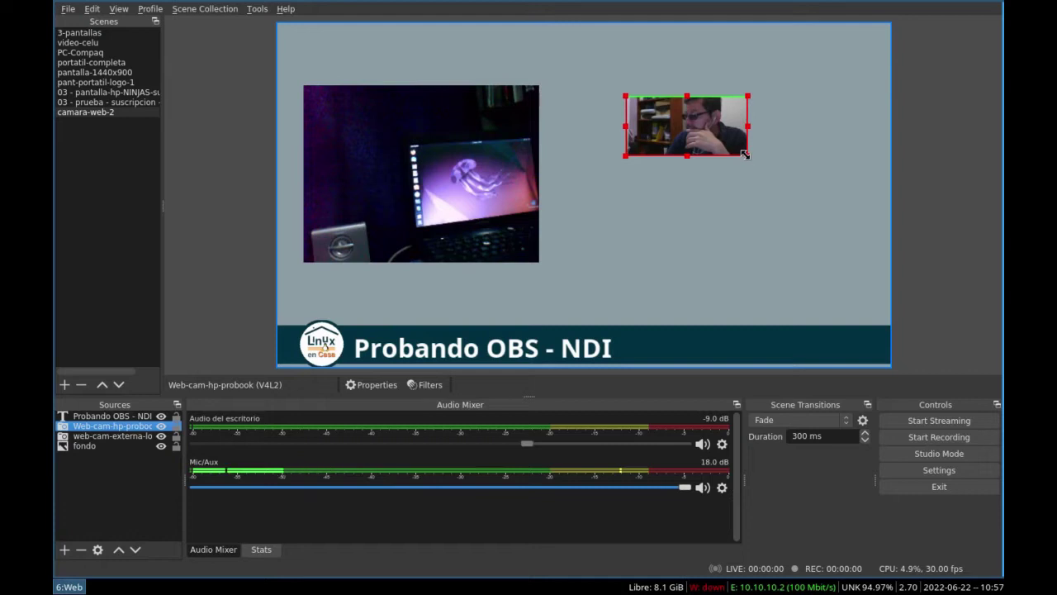
Step: Enlarge the Web-cam-hp-probook picture proportionally in the camara-web-2 scene and again in the 3-pantallas scene
drag(741, 157, 798, 207)
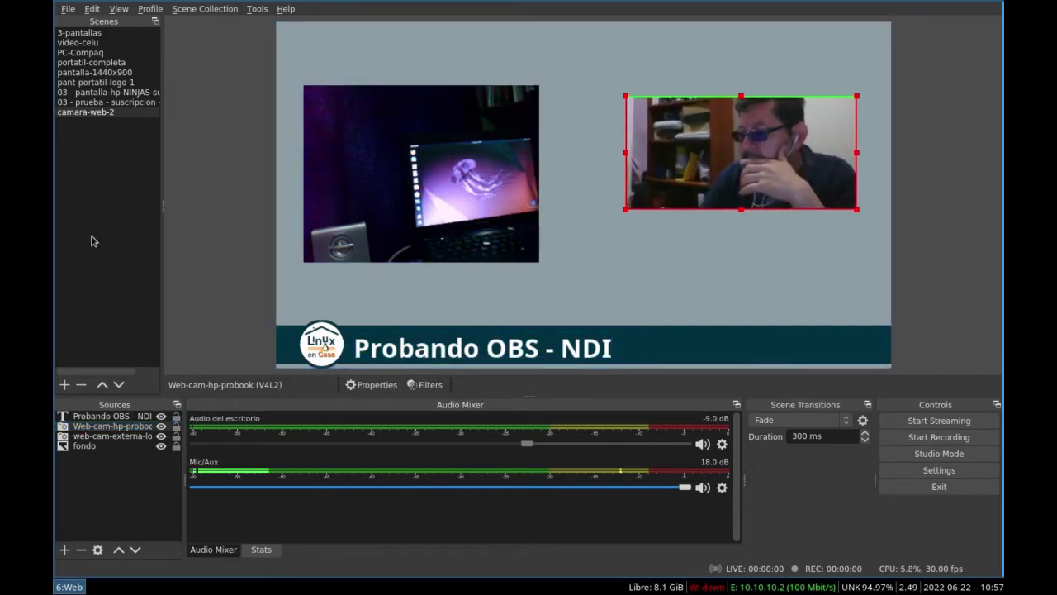
click(88, 33)
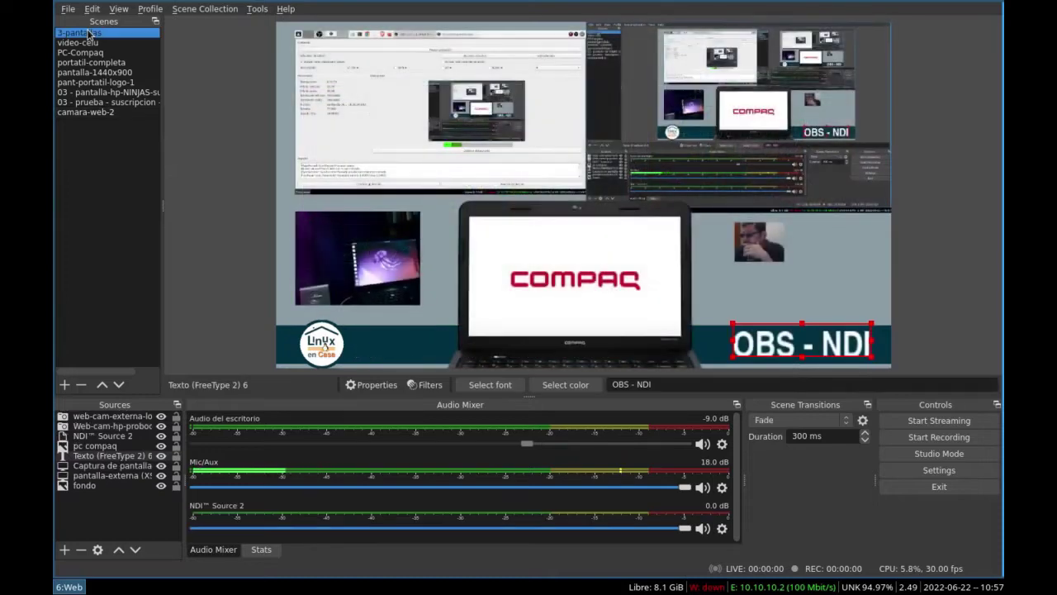
click(774, 258)
drag(785, 261, 848, 312)
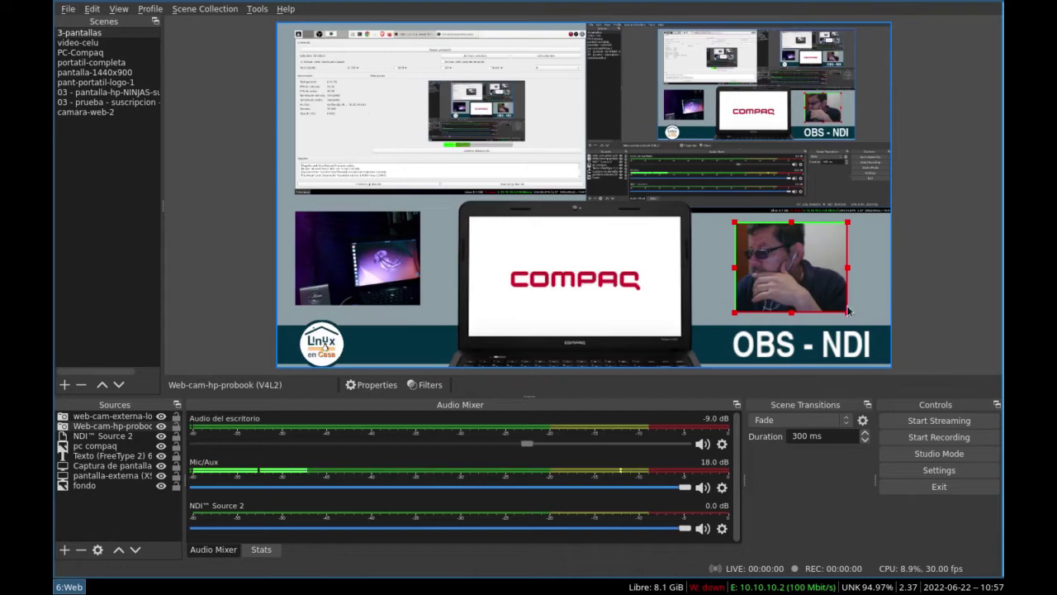
Step: Enlarge the Web-cam-hp-probook picture to about twice its size in the video-celu scene
click(77, 43)
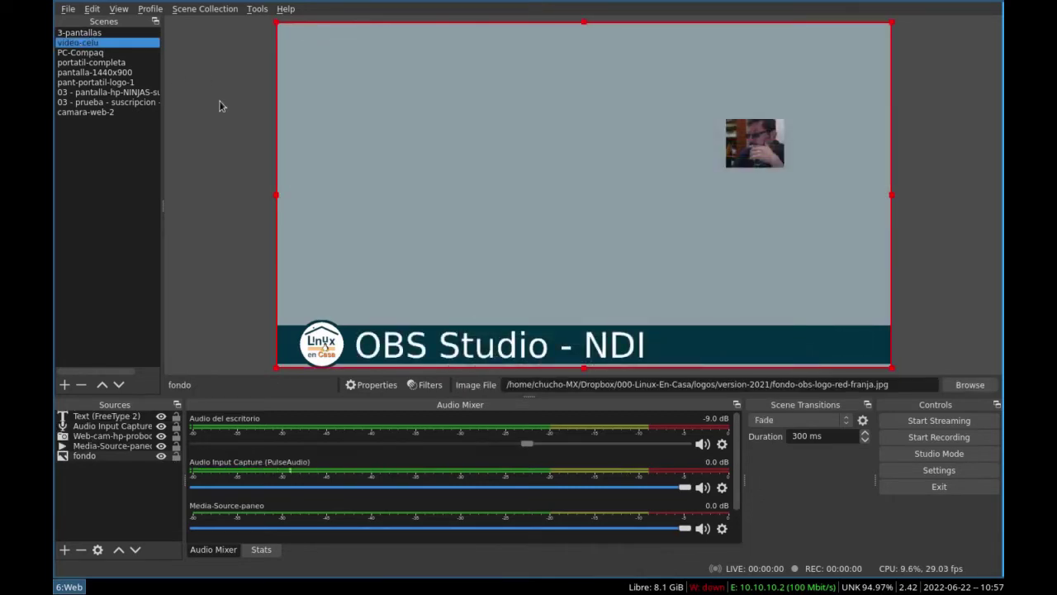
click(764, 147)
drag(786, 166, 851, 223)
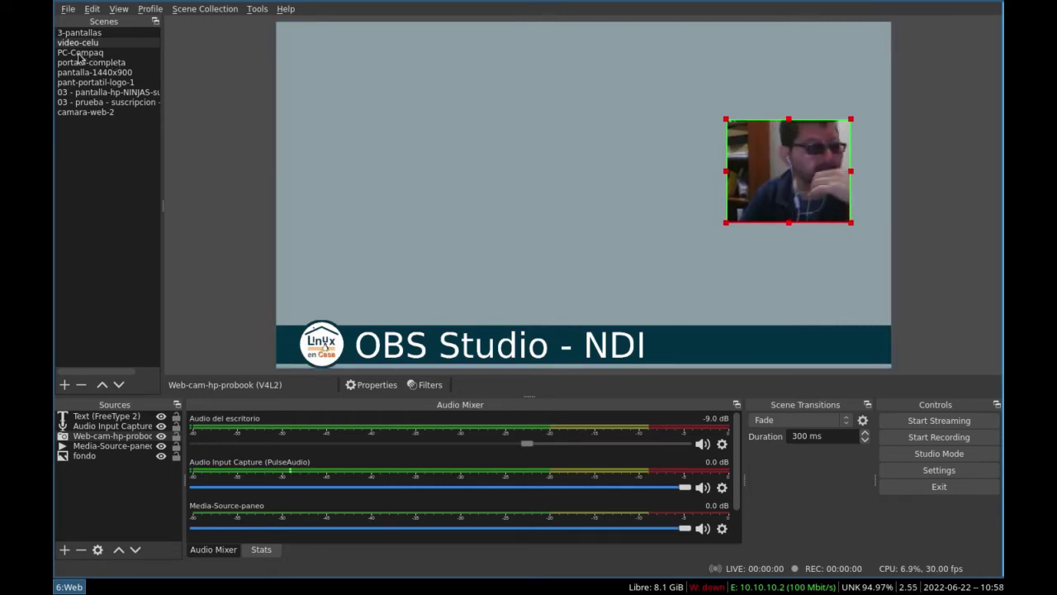
Step: In the camara-web-2 scene, enlarge the web-cam-externa-low picture slightly and move it up, clear of the title banner
click(79, 111)
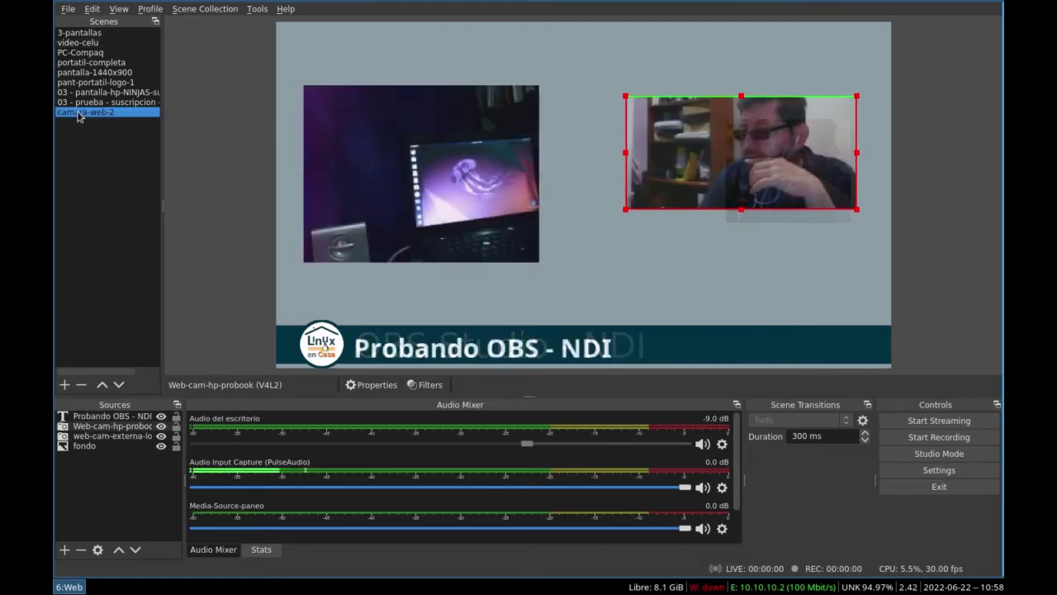
click(721, 250)
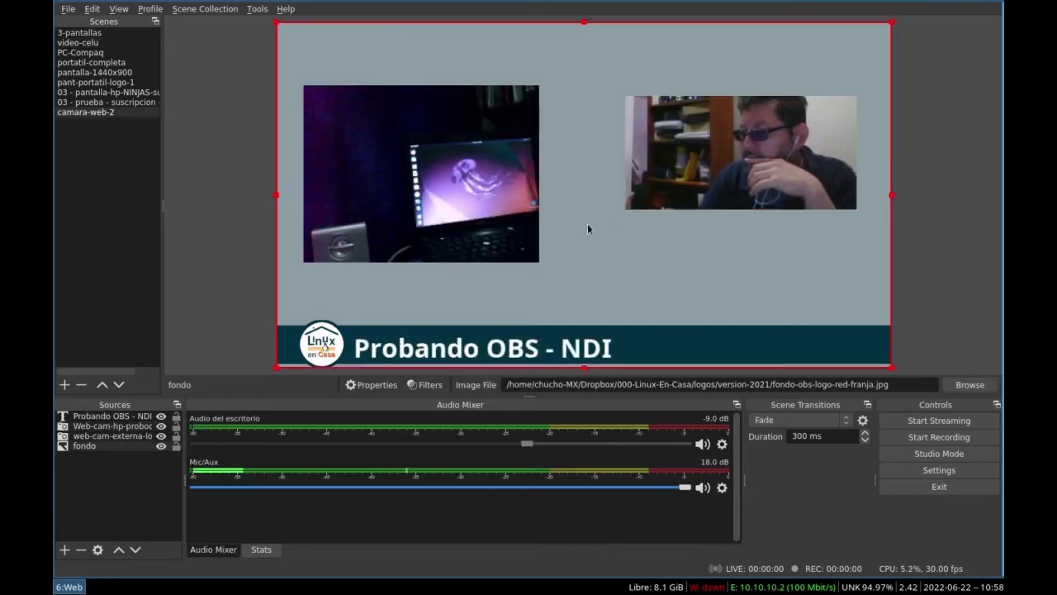
click(454, 231)
drag(538, 261, 576, 276)
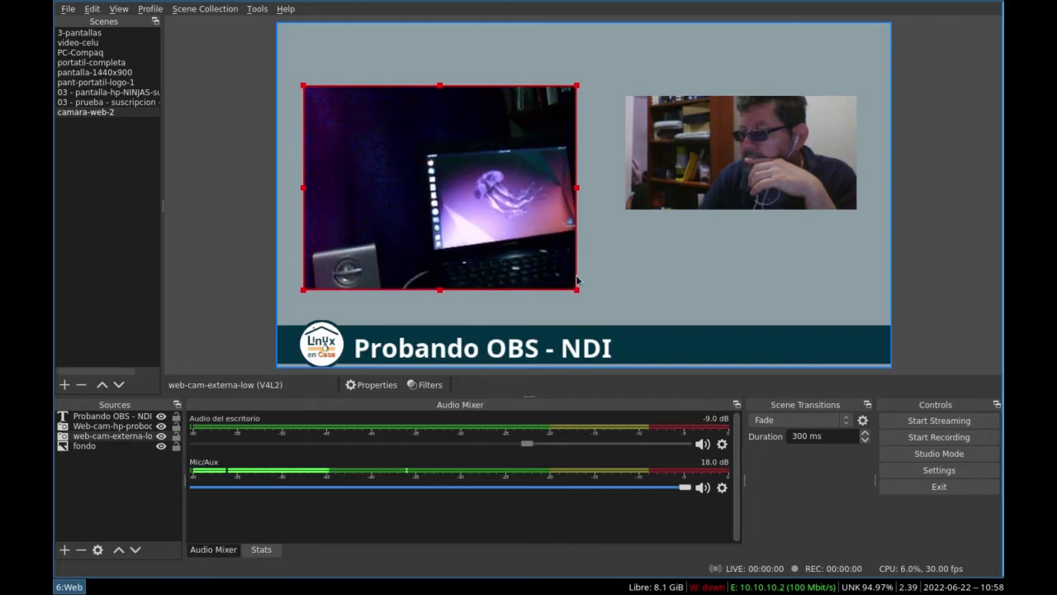
drag(491, 198, 492, 178)
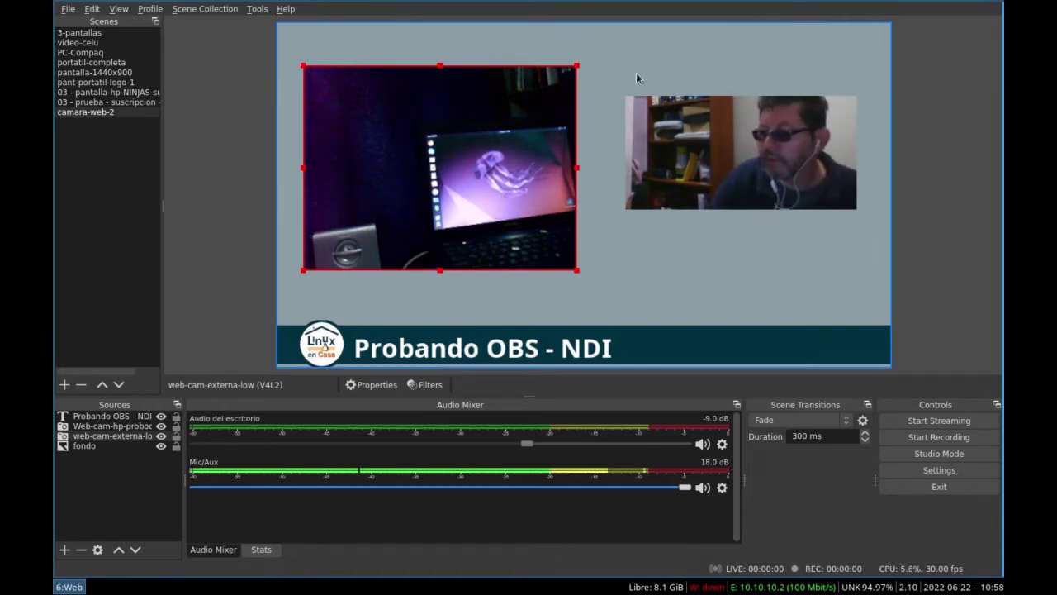
Step: Review the 3-pantallas and video-celu scenes, plus the external webcam, logo and NDI sources of the PC-Compaq scene
click(71, 33)
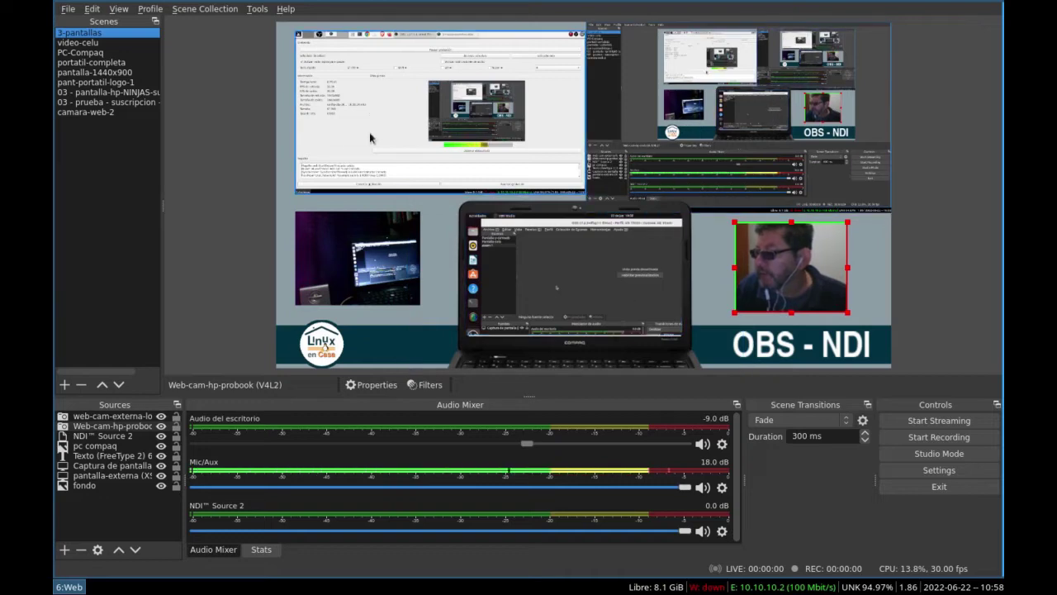
click(74, 43)
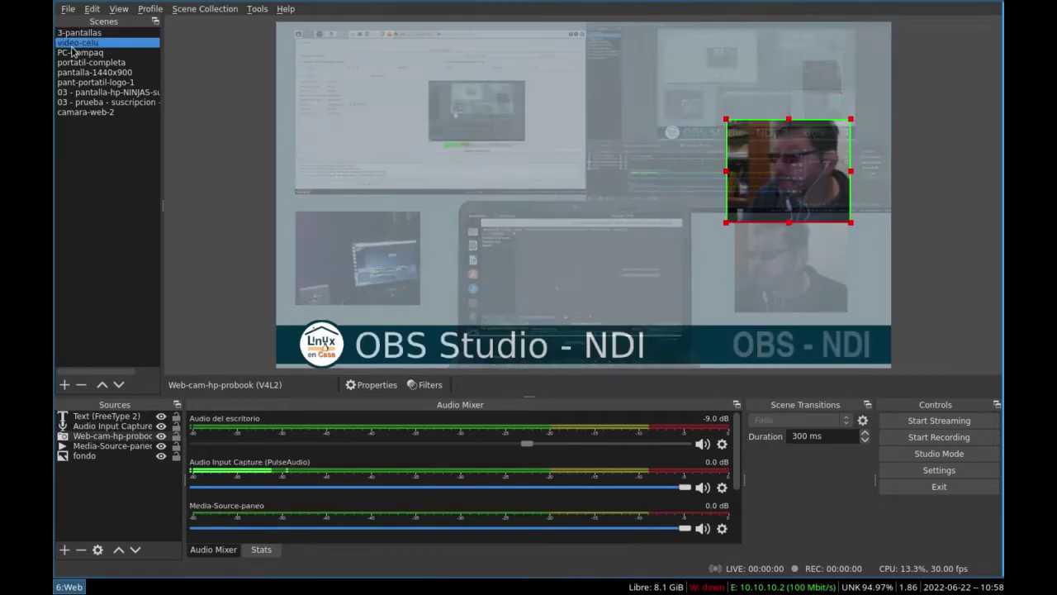
click(68, 53)
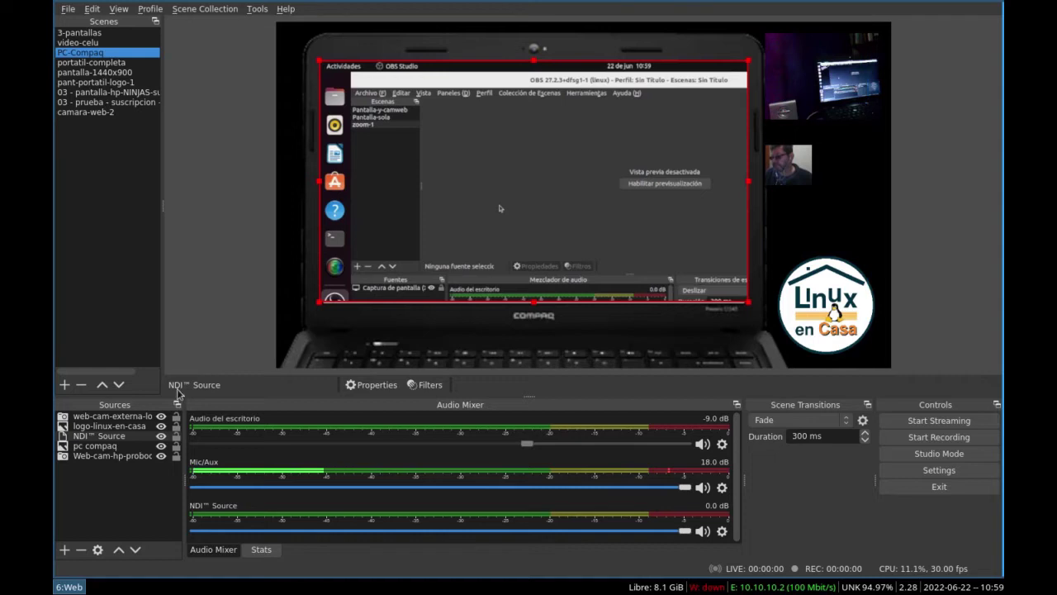
click(83, 416)
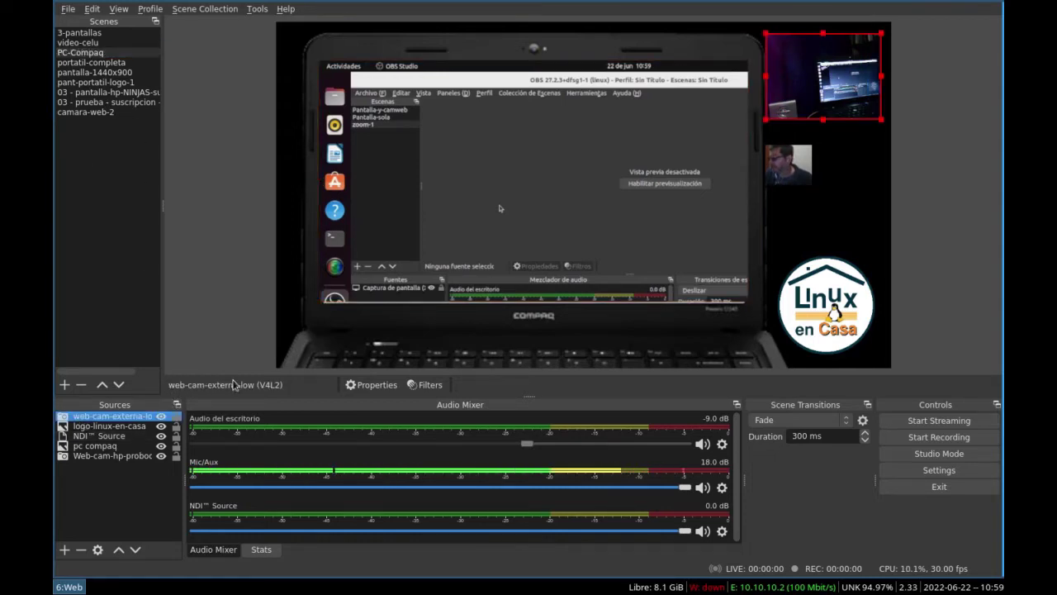
click(109, 428)
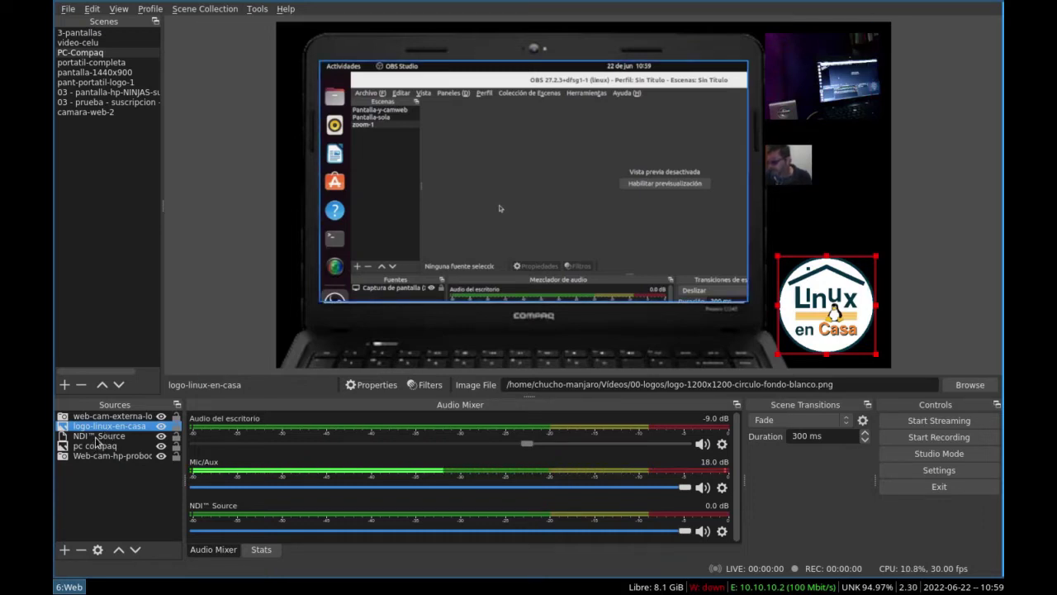
click(101, 436)
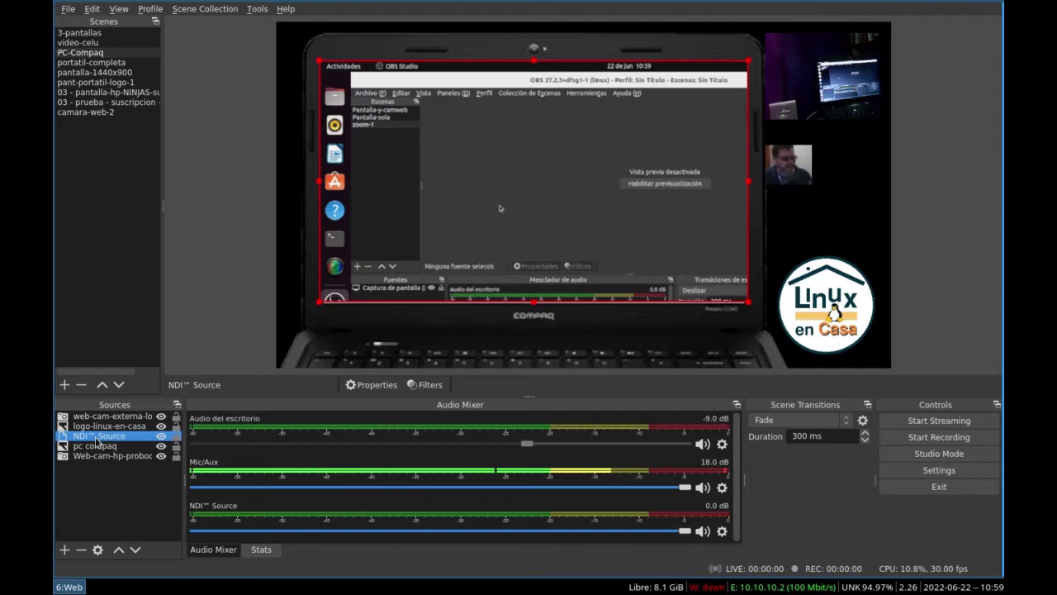
Step: Hide and show the pc compaq image repeatedly in the PC-Compaq scene to check its role
click(87, 448)
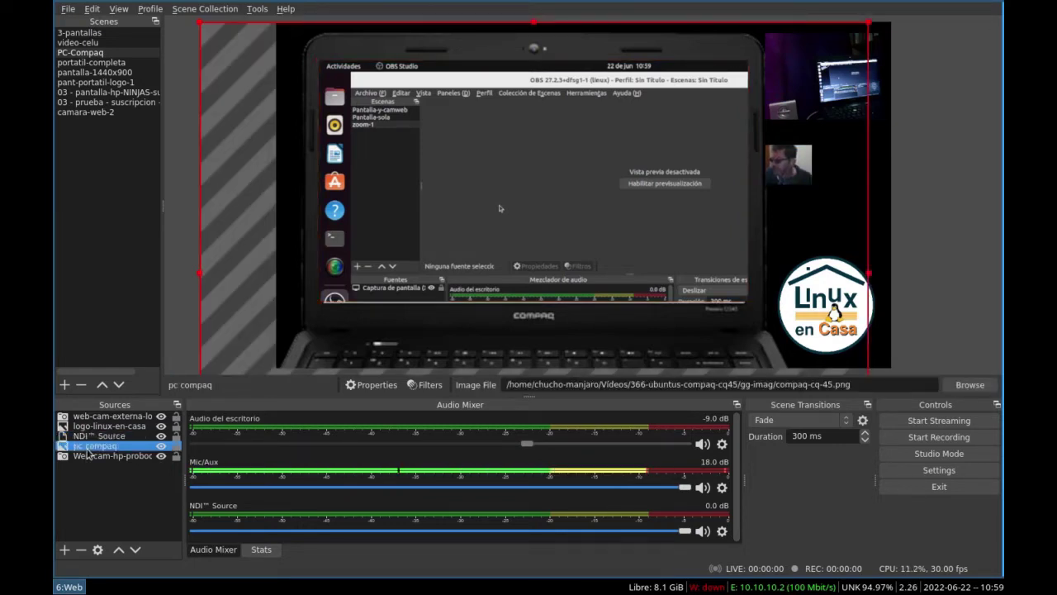
click(161, 446)
click(161, 446)
click(161, 446)
click(161, 446)
click(161, 446)
click(161, 446)
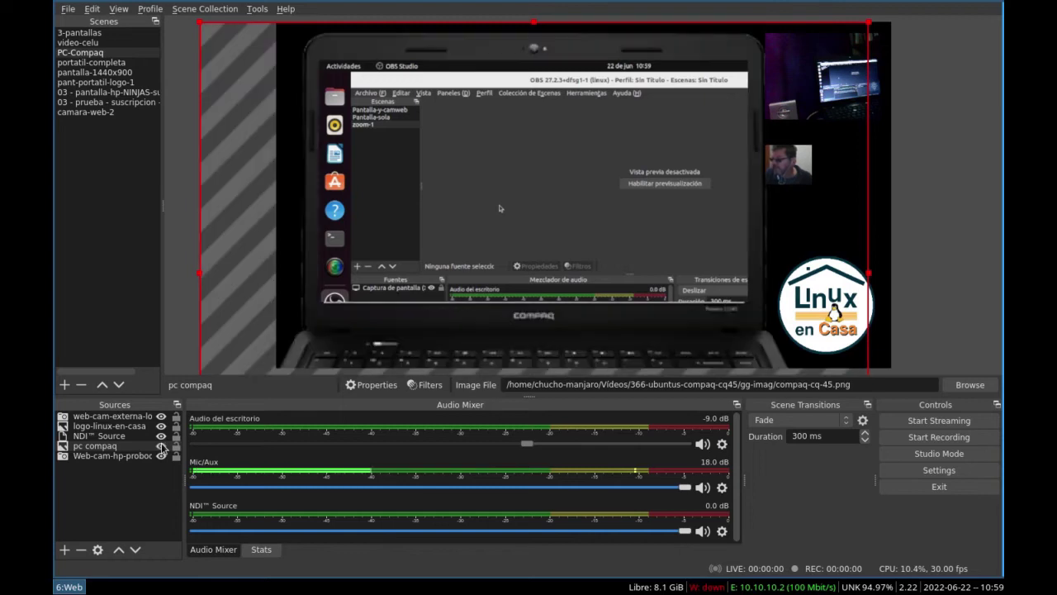
Step: Enlarge the Web-cam-hp-probook picture in the PC-Compaq scene to fill the space between the external webcam and the logo
click(94, 456)
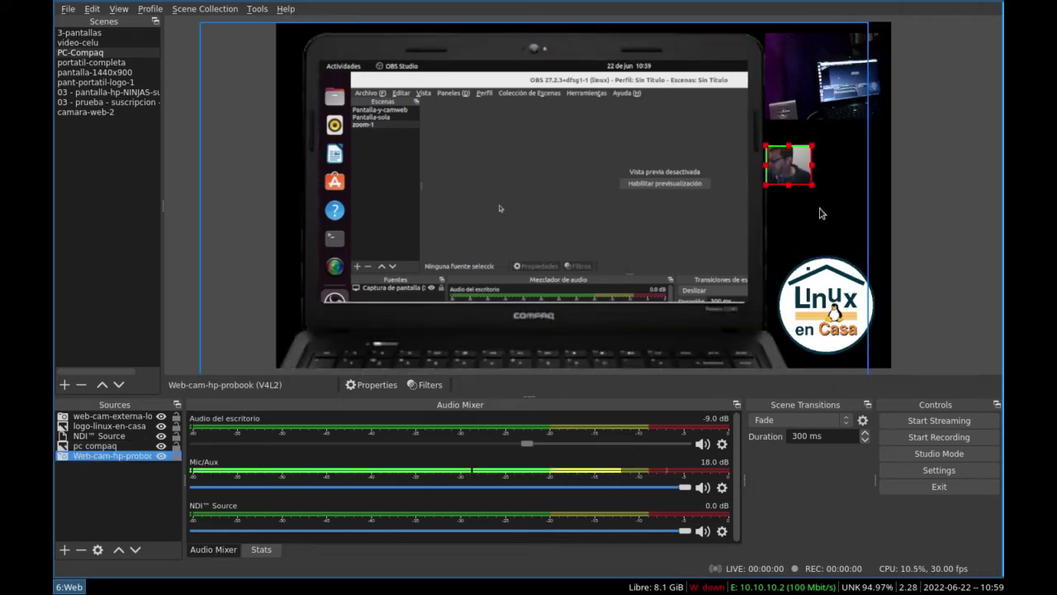
drag(814, 188, 874, 223)
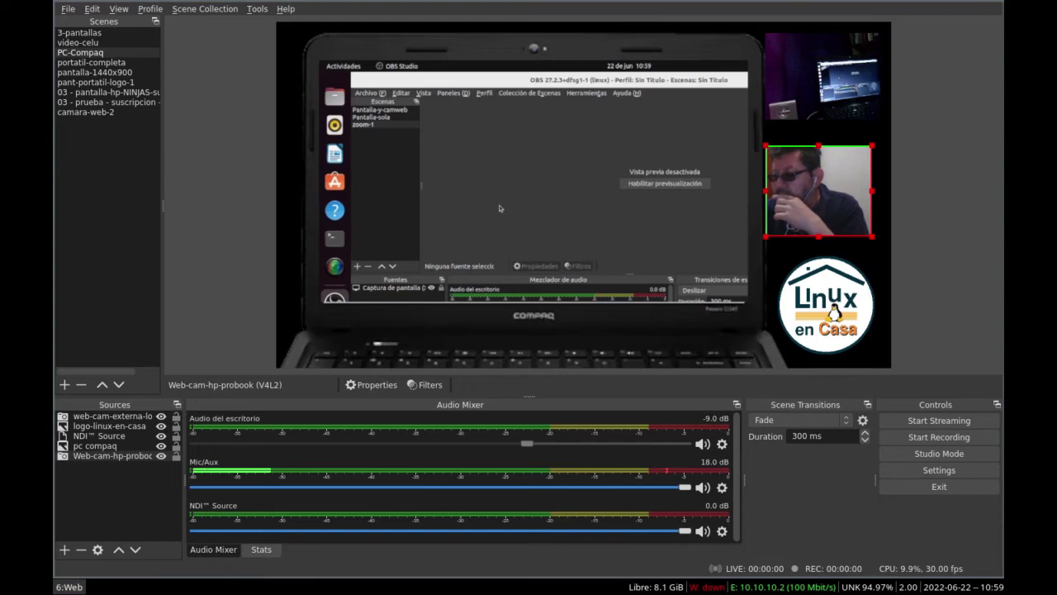
Step: Review the portatil-completa, pantalla-1440x900, pant-portatil-logo-1 and 03 - pantalla-hp-NINJAS scenes one after another
click(89, 66)
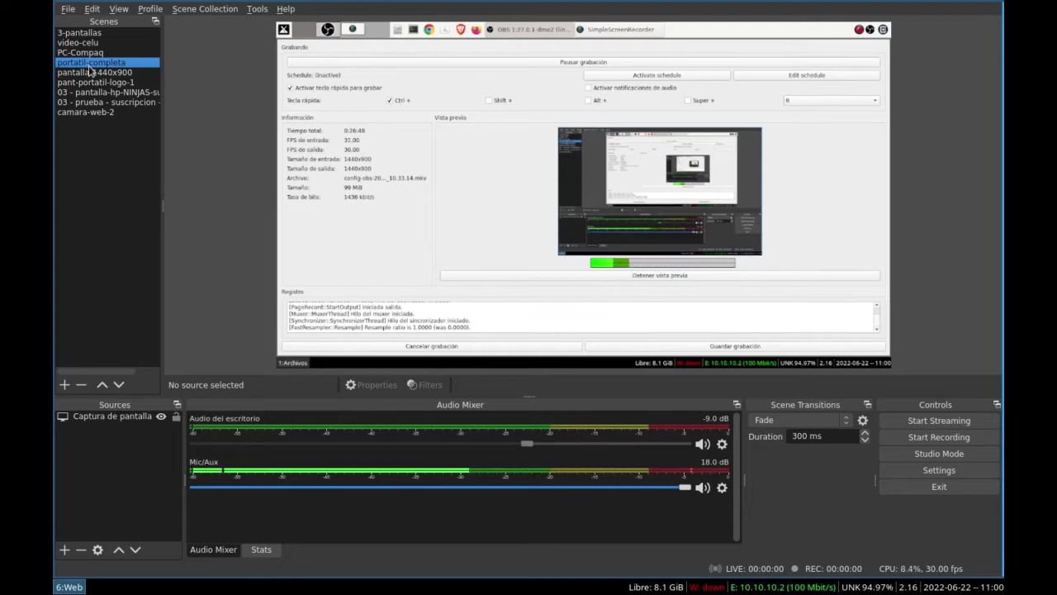
click(90, 72)
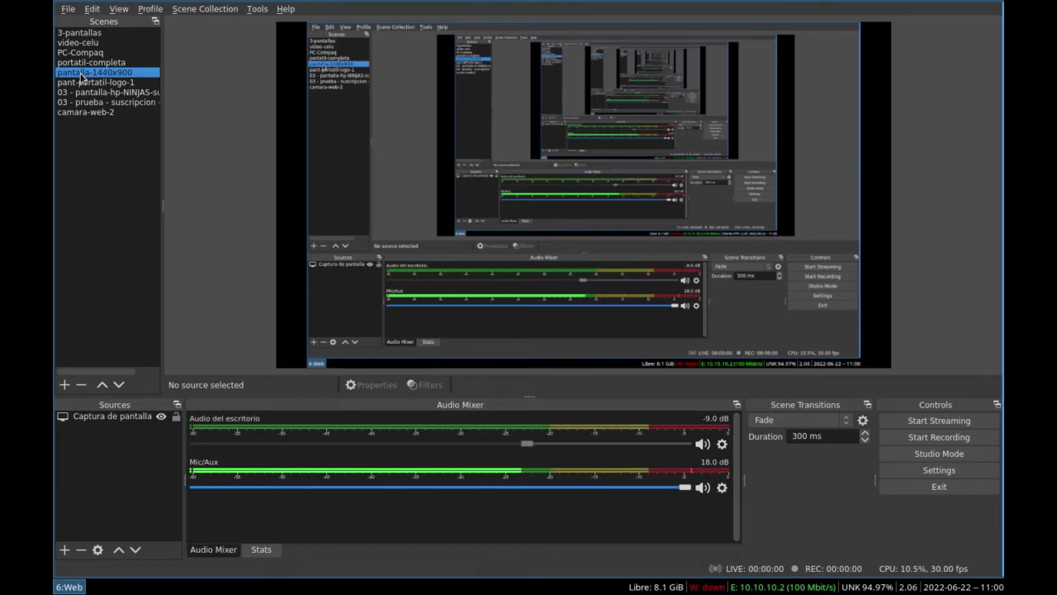
click(73, 83)
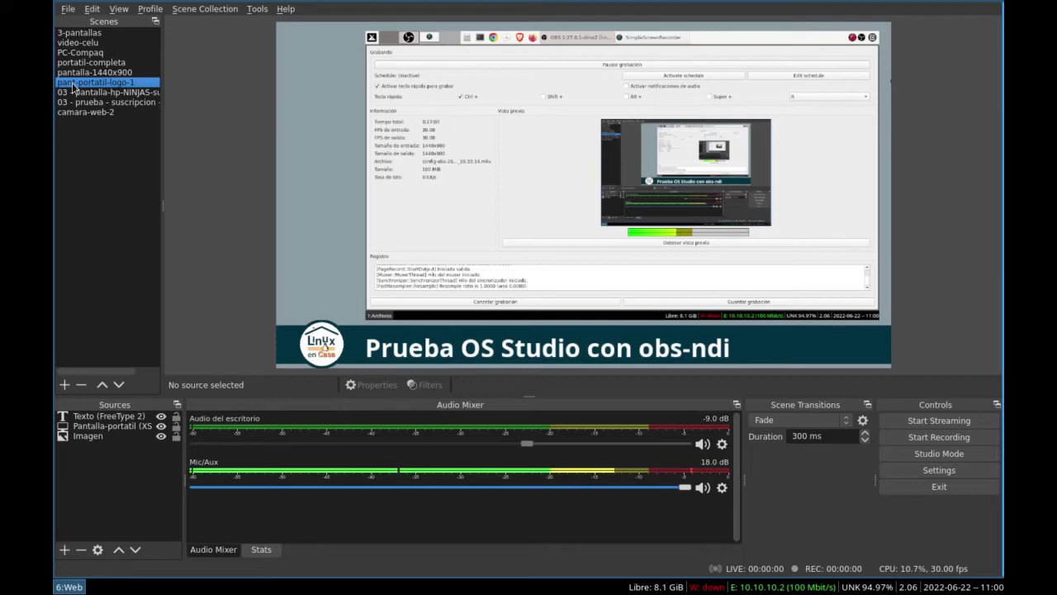
click(62, 92)
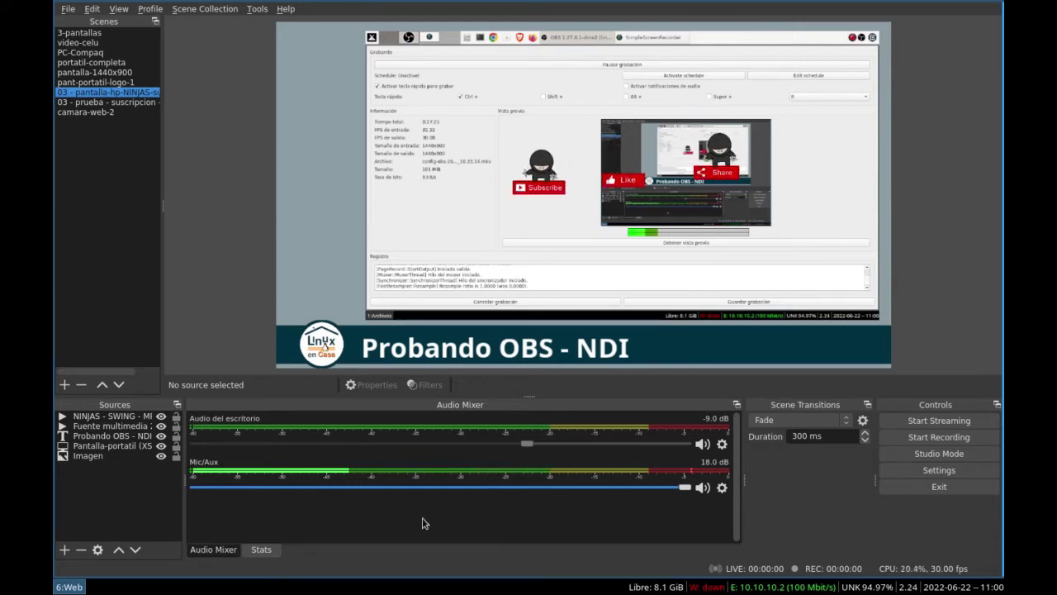
Step: Unhide all hidden audio sources of the NINJAS scene in the audio mixer and look over every channel
right_click(509, 518)
click(516, 521)
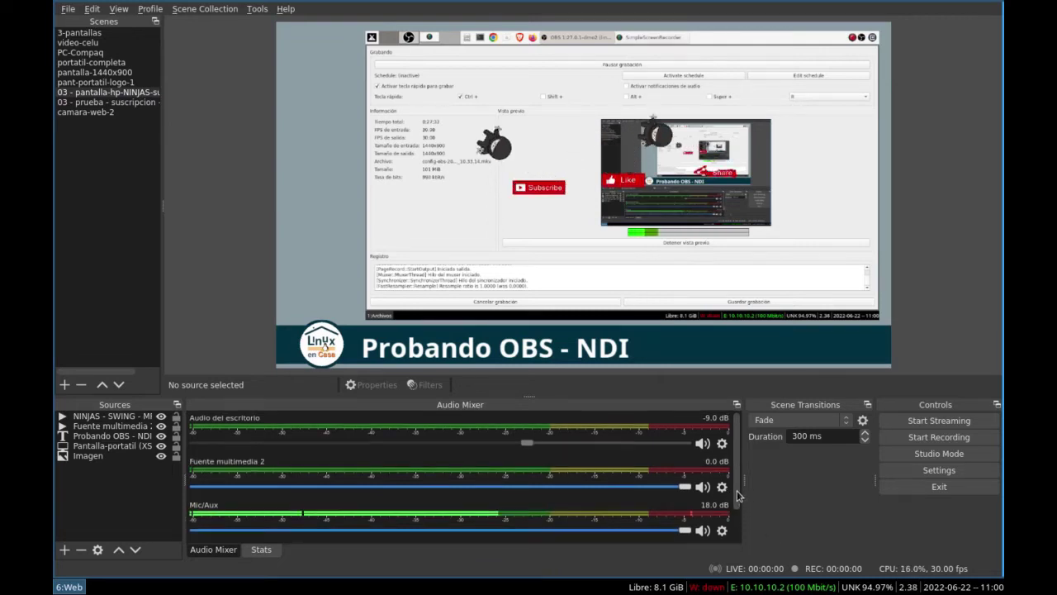
scroll(739, 500, down, 2)
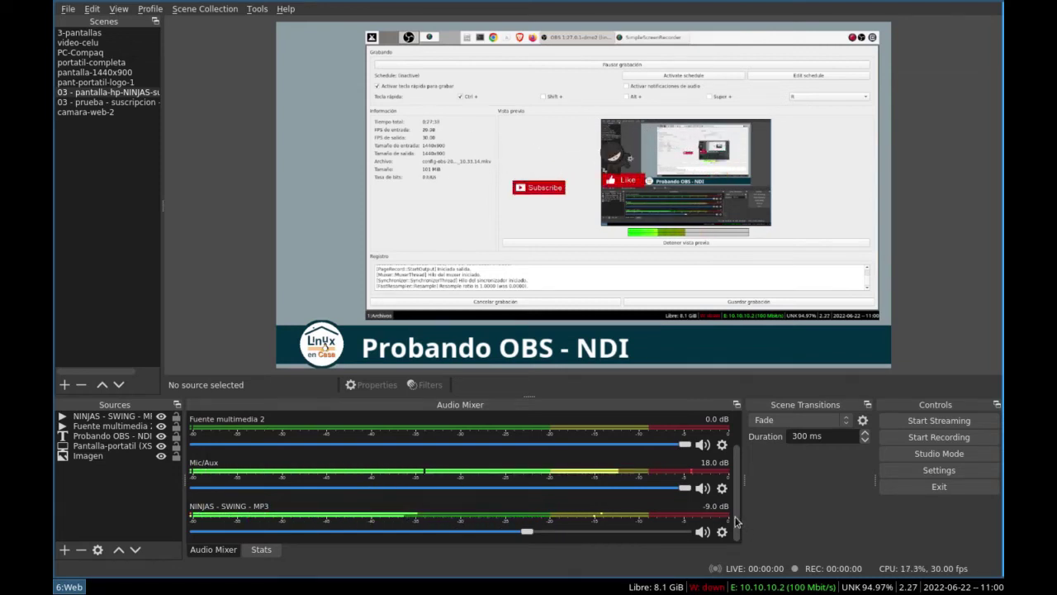
scroll(738, 486, up, 1)
scroll(738, 486, up, 1)
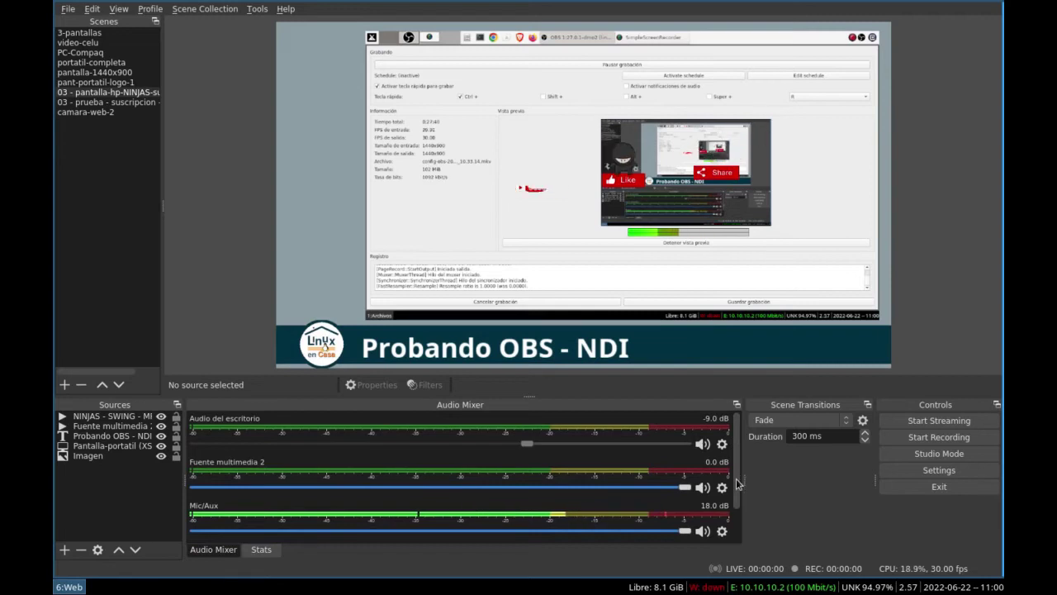
scroll(739, 512, down, 2)
scroll(739, 522, up, 2)
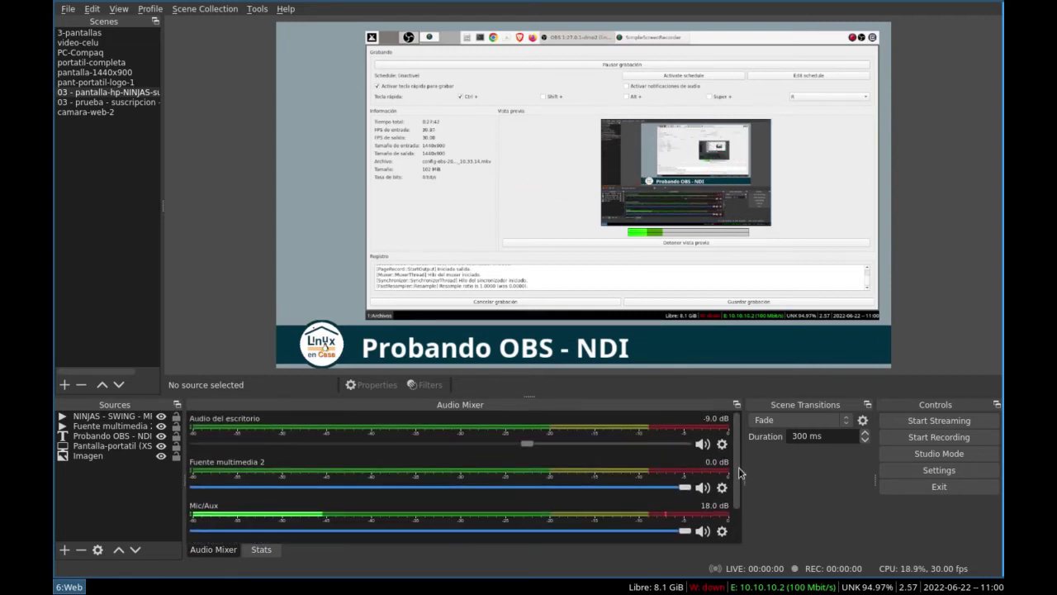
scroll(743, 521, down, 2)
scroll(747, 495, up, 2)
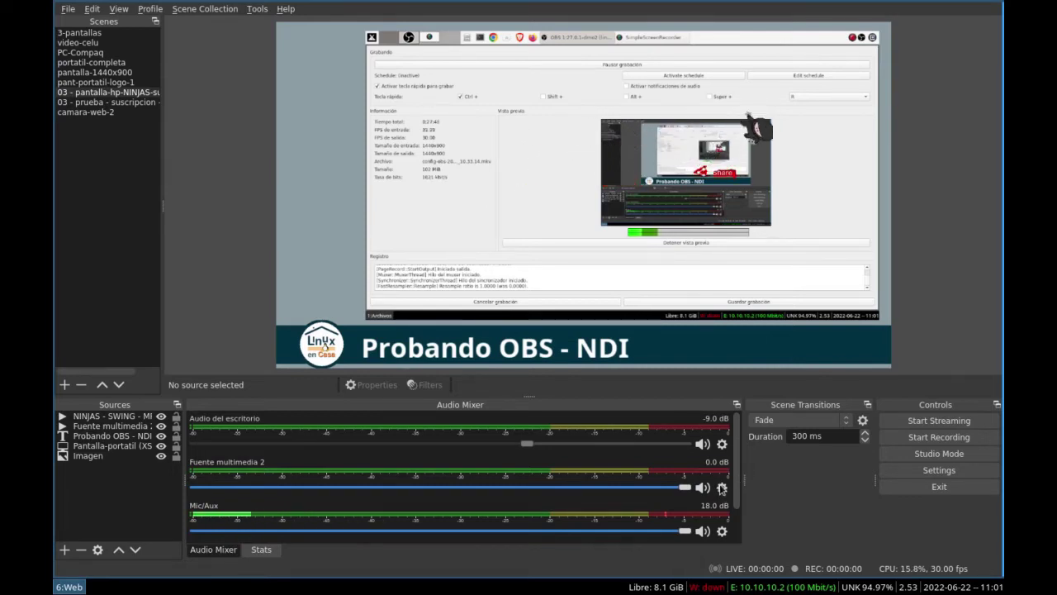
Step: Check the volume, monitoring and track assignments in the Advanced Audio Properties without changing them
click(723, 487)
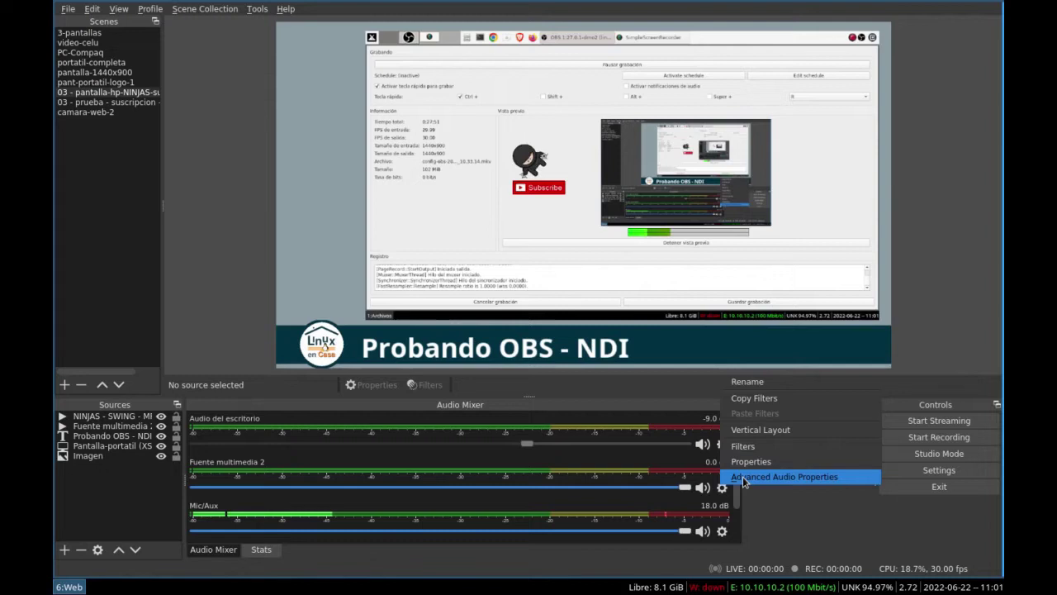
click(741, 476)
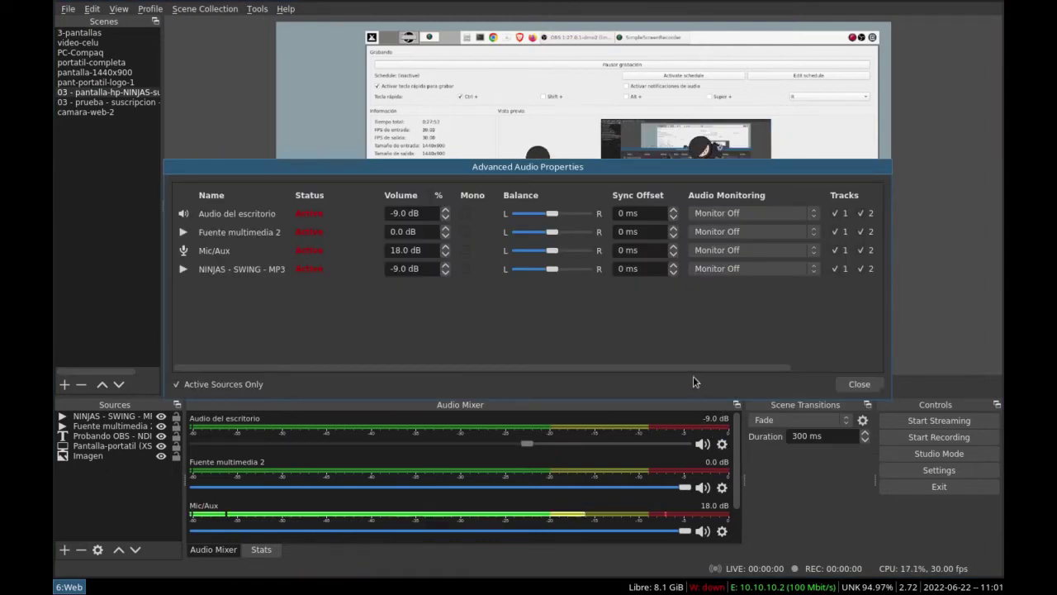
scroll(719, 372, right, 3)
scroll(776, 394, right, 1)
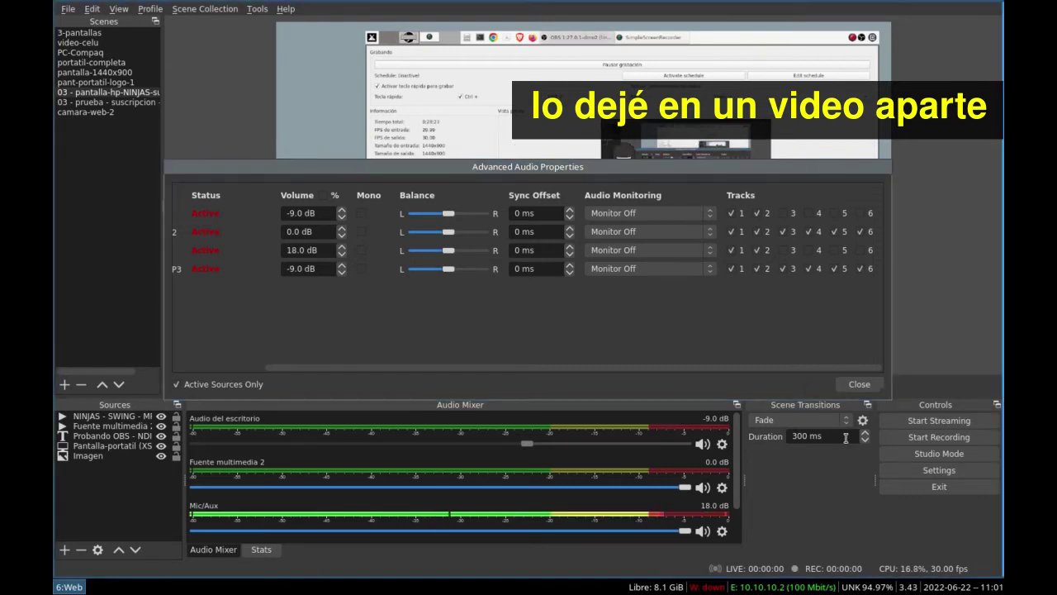
click(859, 384)
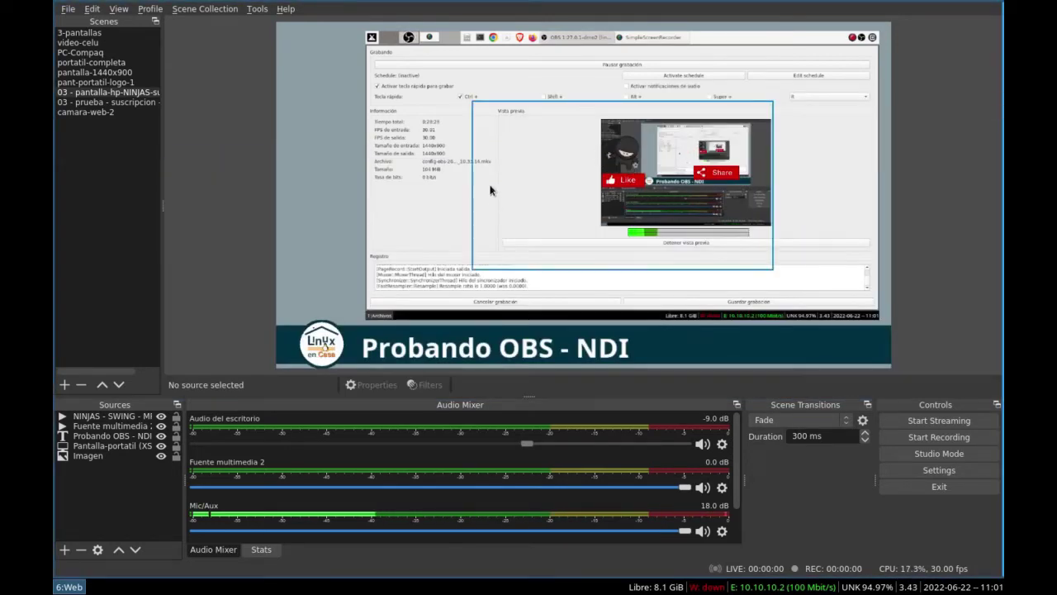
Step: Check the audio tracks selected for streaming and recording in the advanced output settings, leaving the settings without saving
click(64, 10)
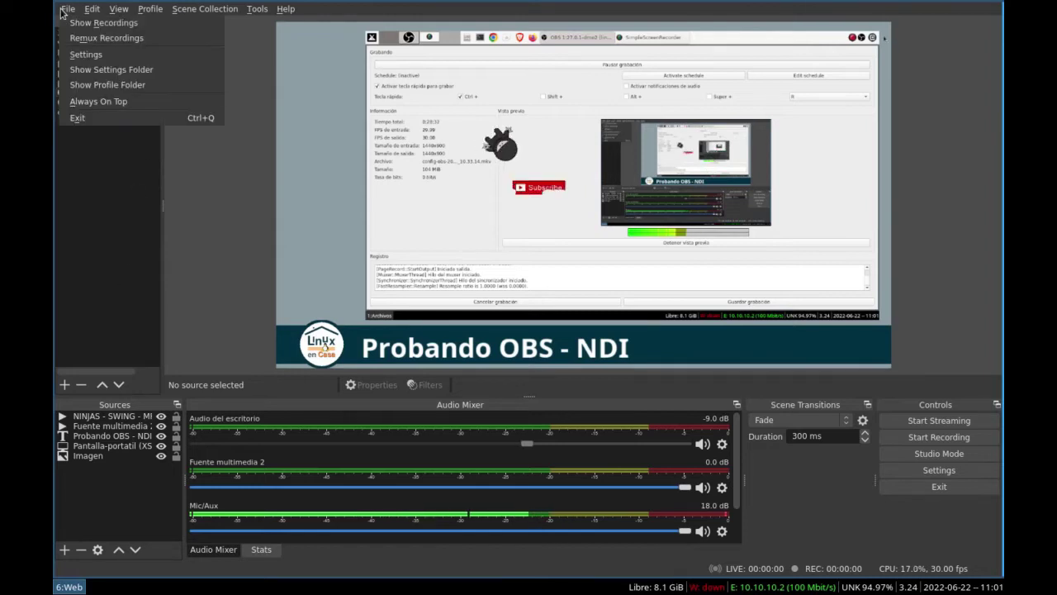
click(82, 55)
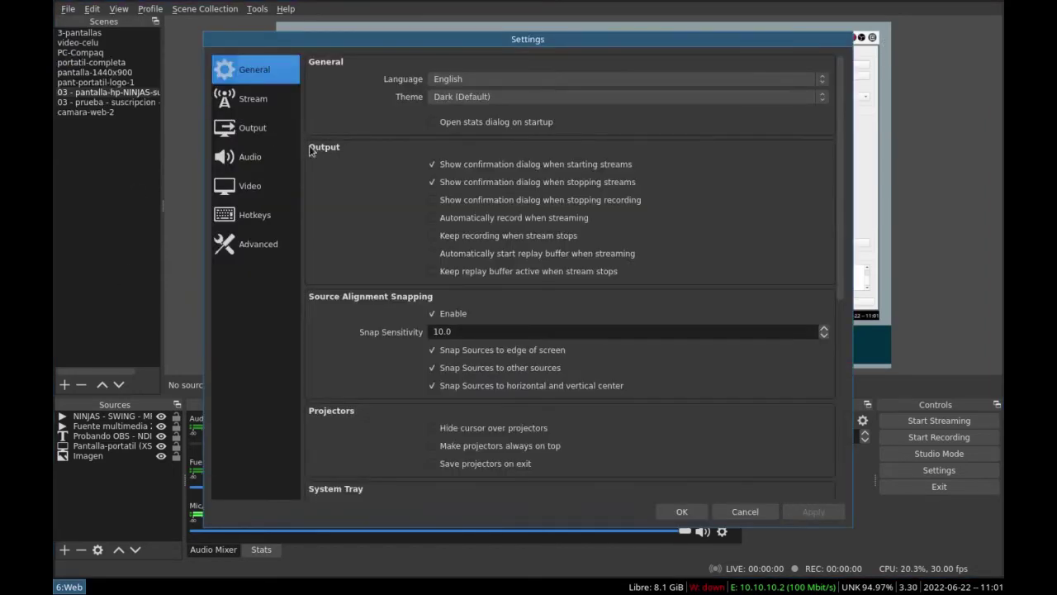
click(253, 132)
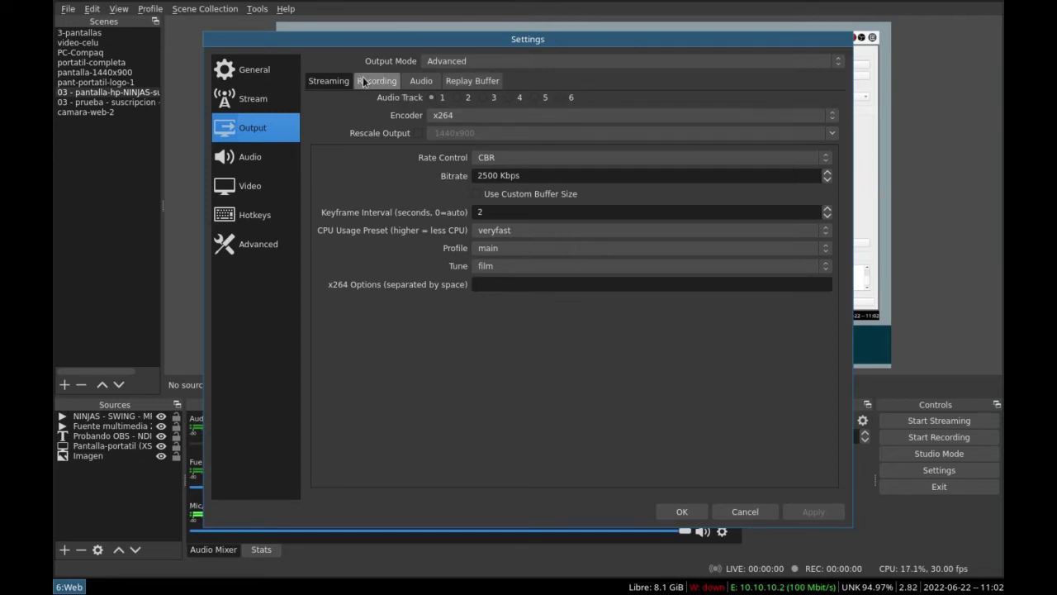
click(382, 83)
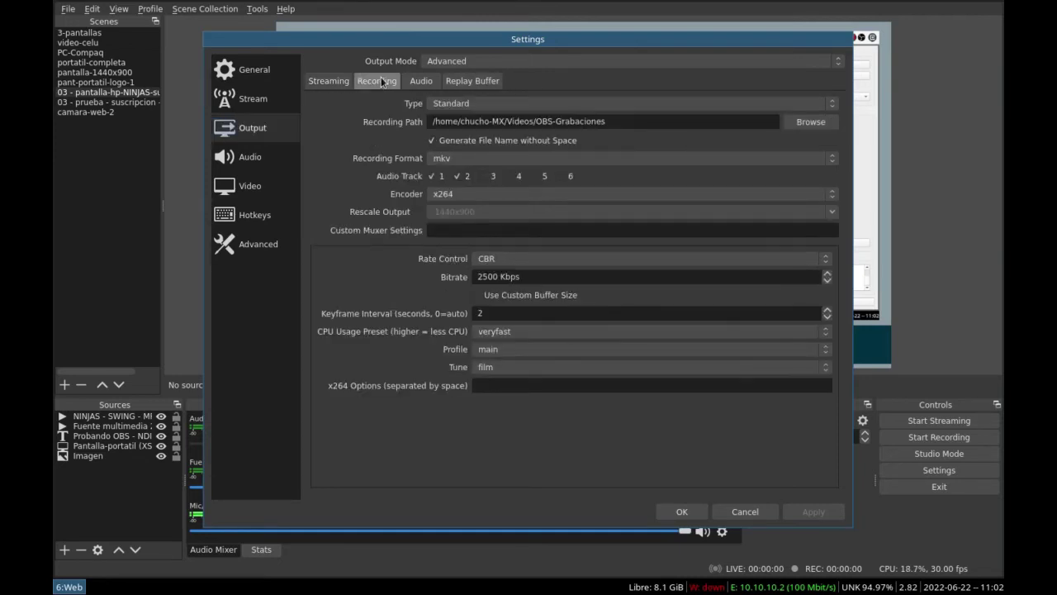
click(455, 176)
click(324, 83)
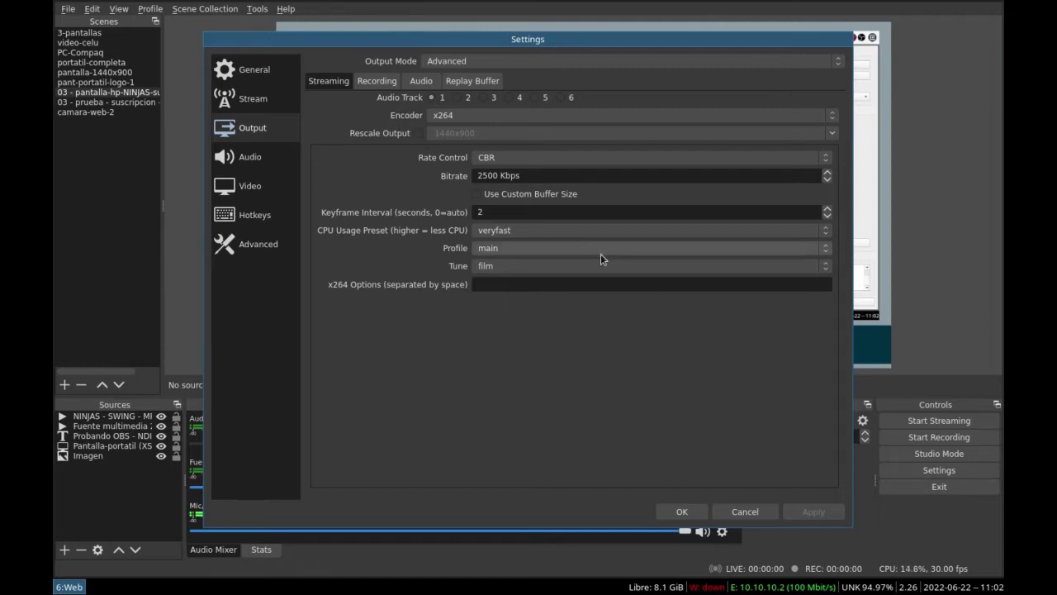
click(746, 512)
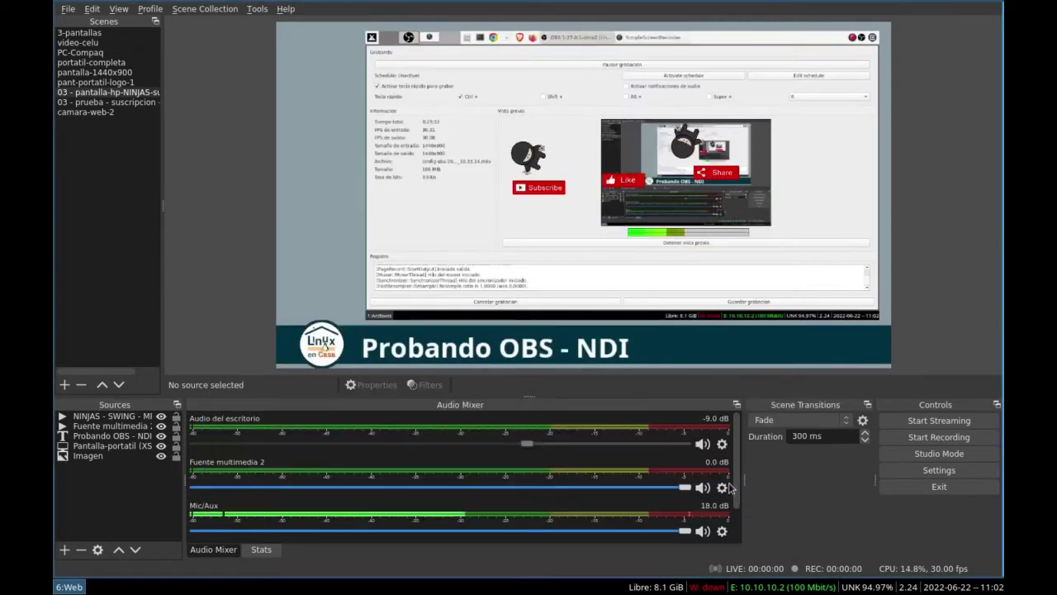
Step: Remove Fuente multimedia 2 and NINJAS - SWING - MP3 from audio tracks 3 to 6 in the Advanced Audio Properties
click(722, 445)
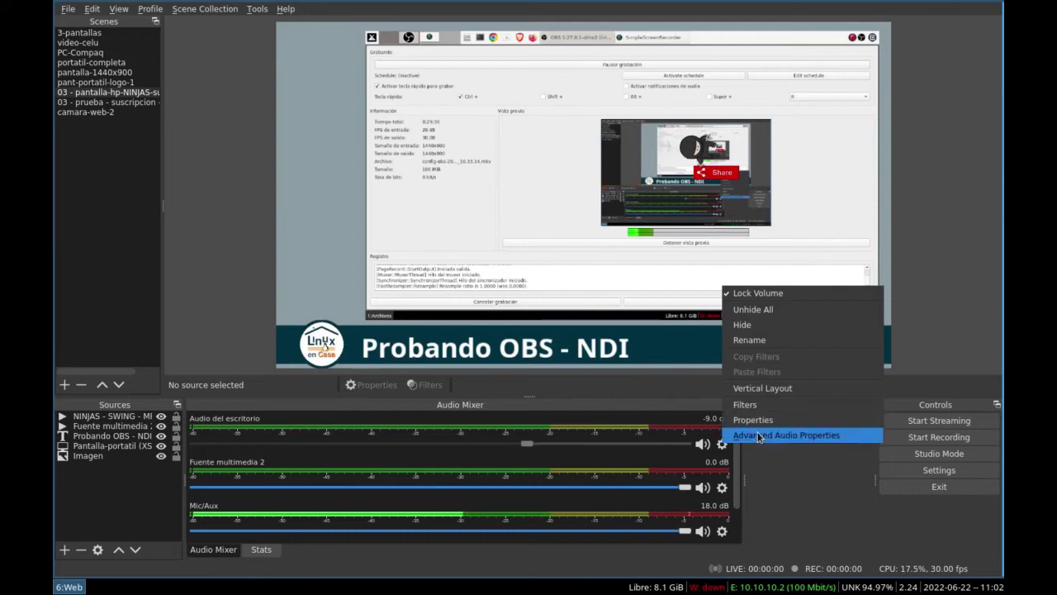
click(748, 436)
drag(755, 368, 863, 371)
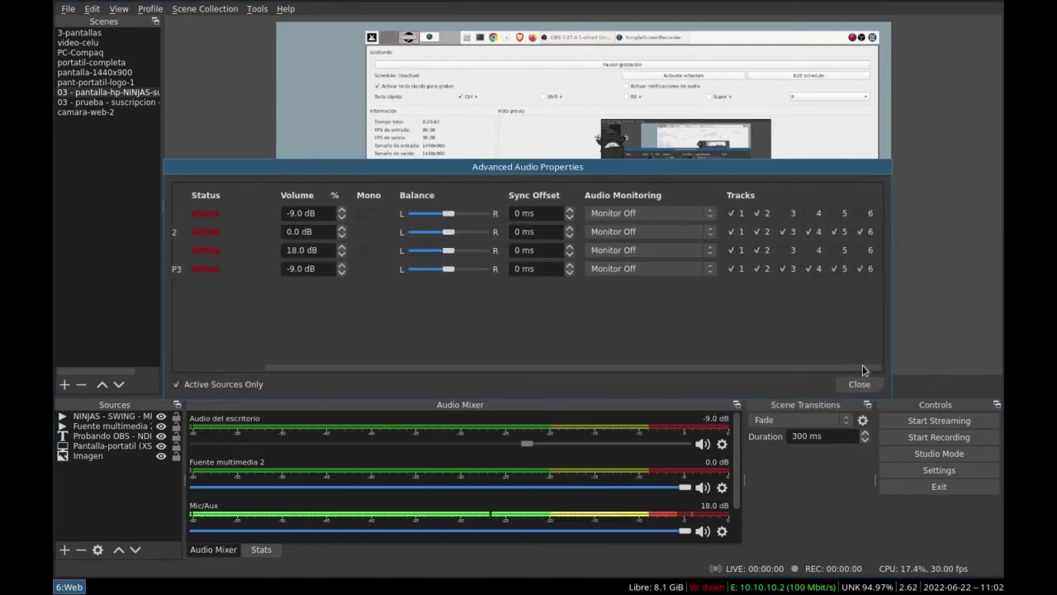
click(789, 233)
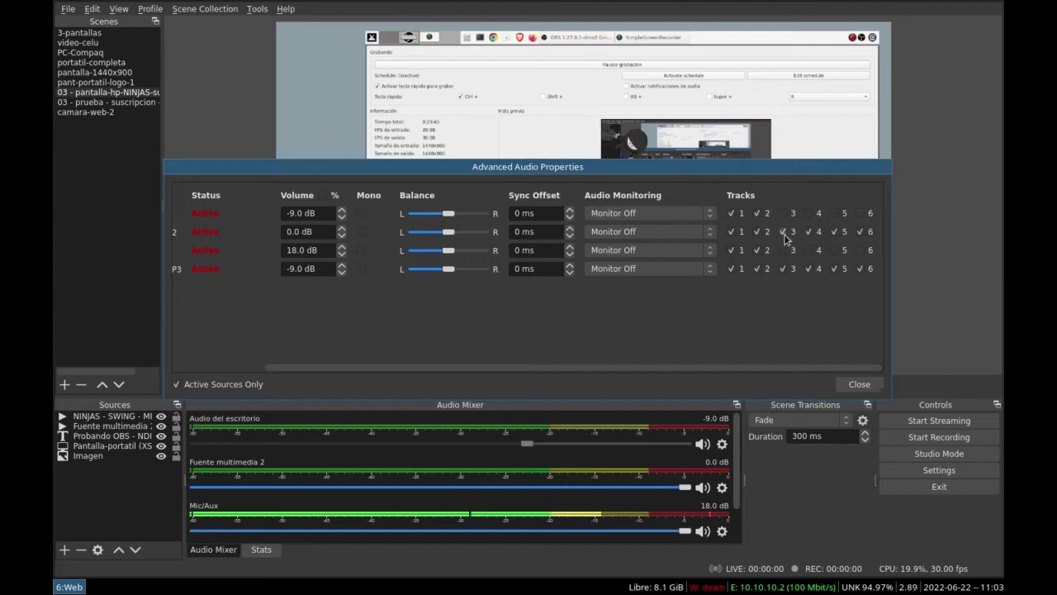
click(786, 270)
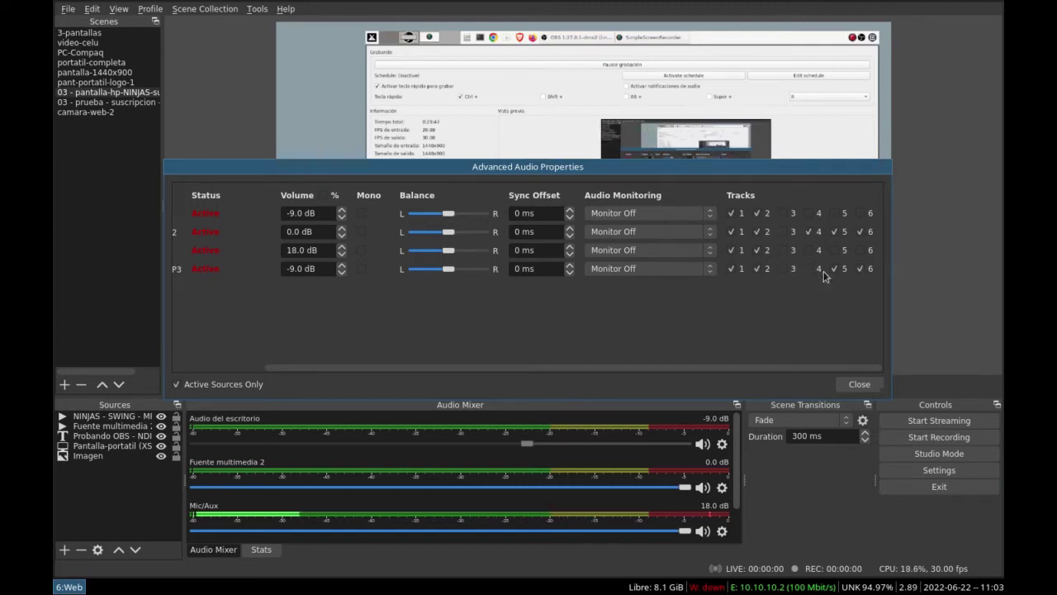
click(862, 270)
click(861, 233)
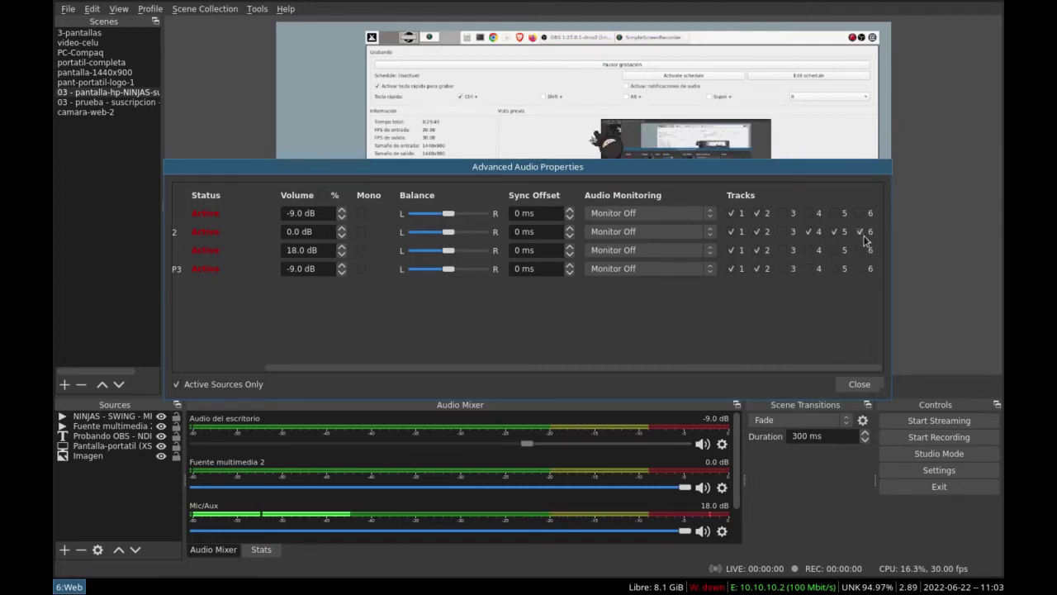
click(835, 233)
click(809, 233)
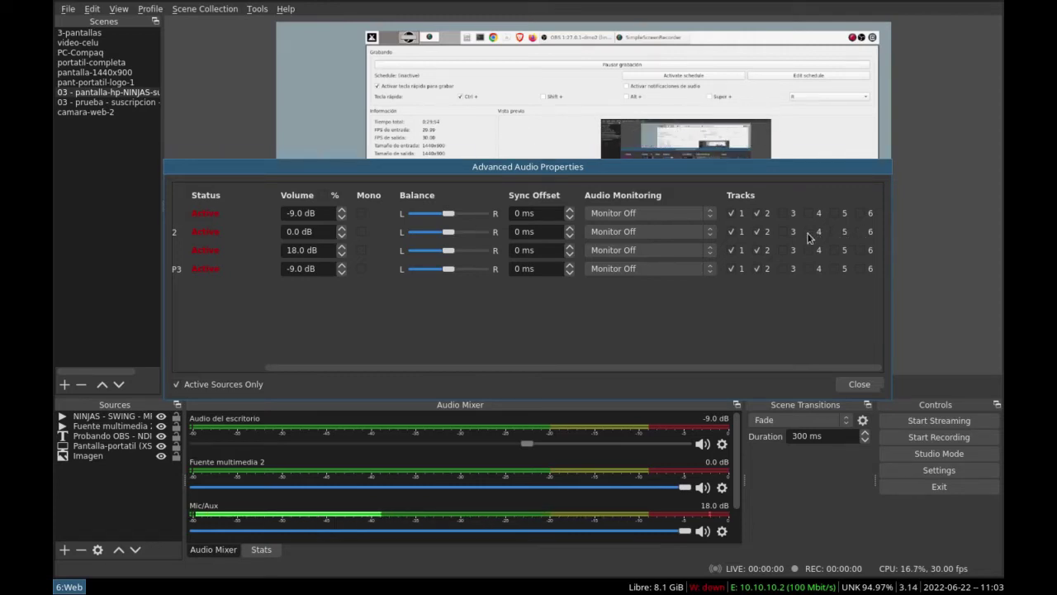
Step: Take all four active audio sources off track 2 in the Advanced Audio Properties
drag(602, 370, 708, 350)
click(757, 213)
click(757, 231)
click(757, 250)
click(759, 269)
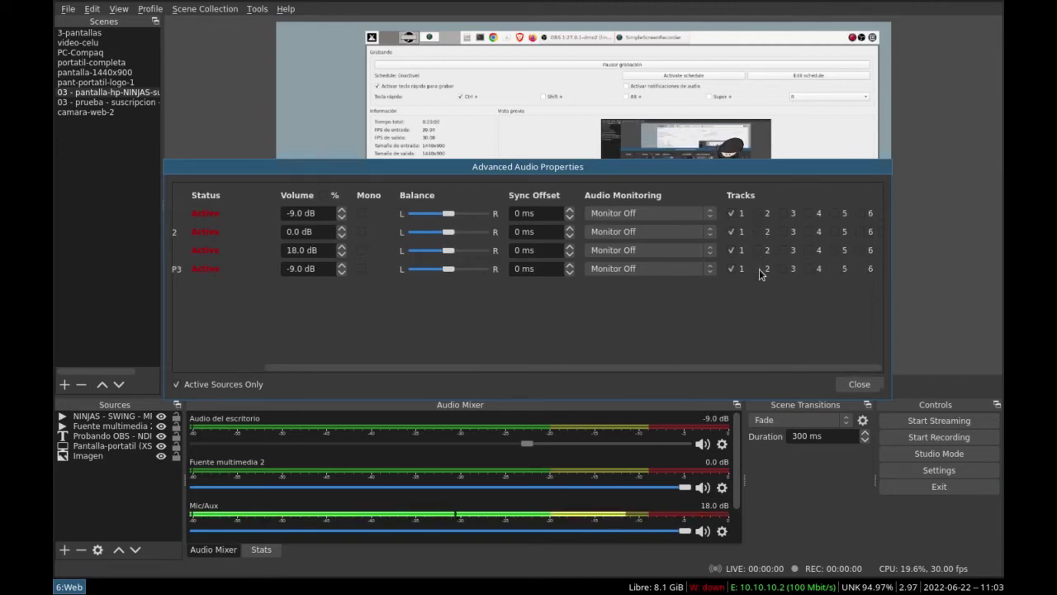
Step: Assign Mic/Aux to track 2 instead of track 1 and close the Advanced Audio Properties
drag(569, 368, 450, 366)
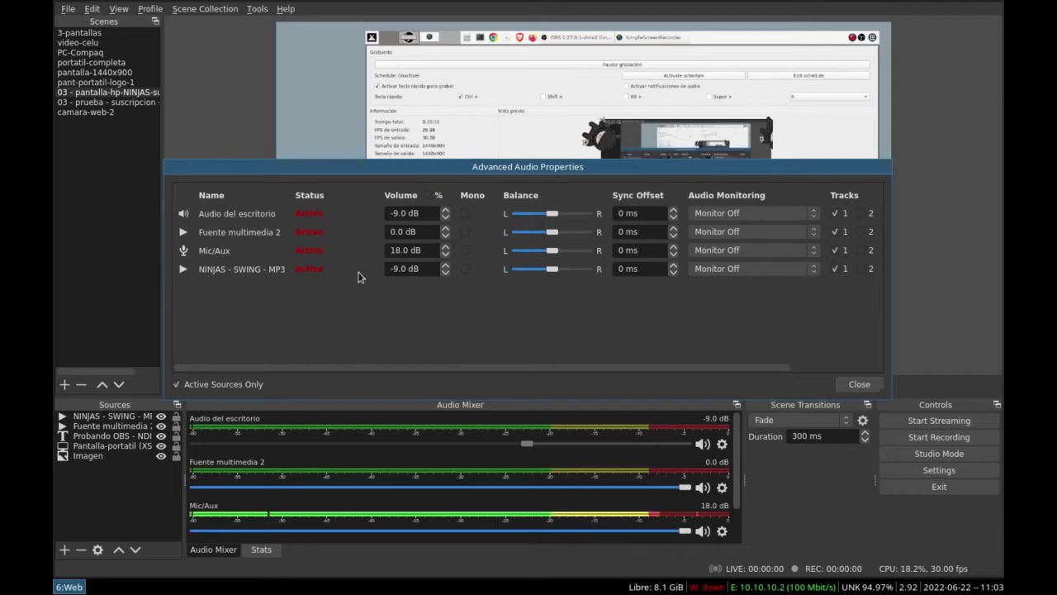
click(863, 250)
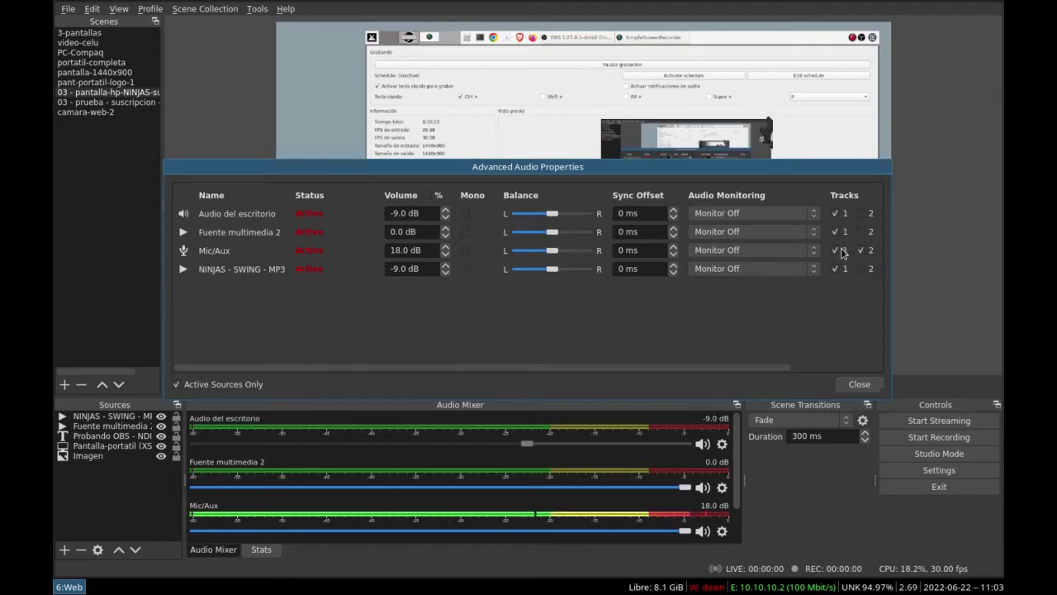
click(837, 251)
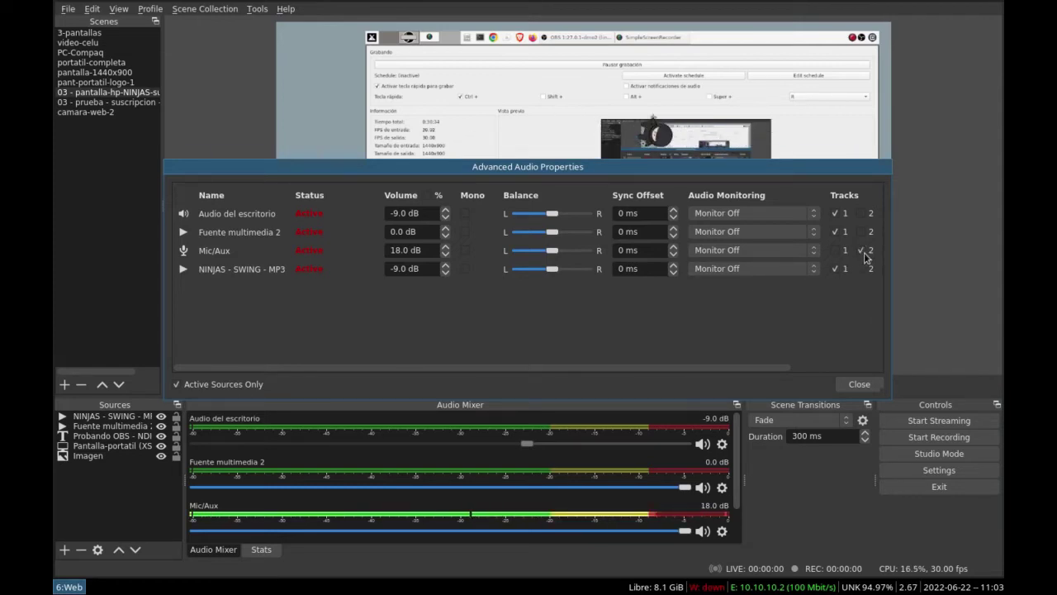
click(858, 385)
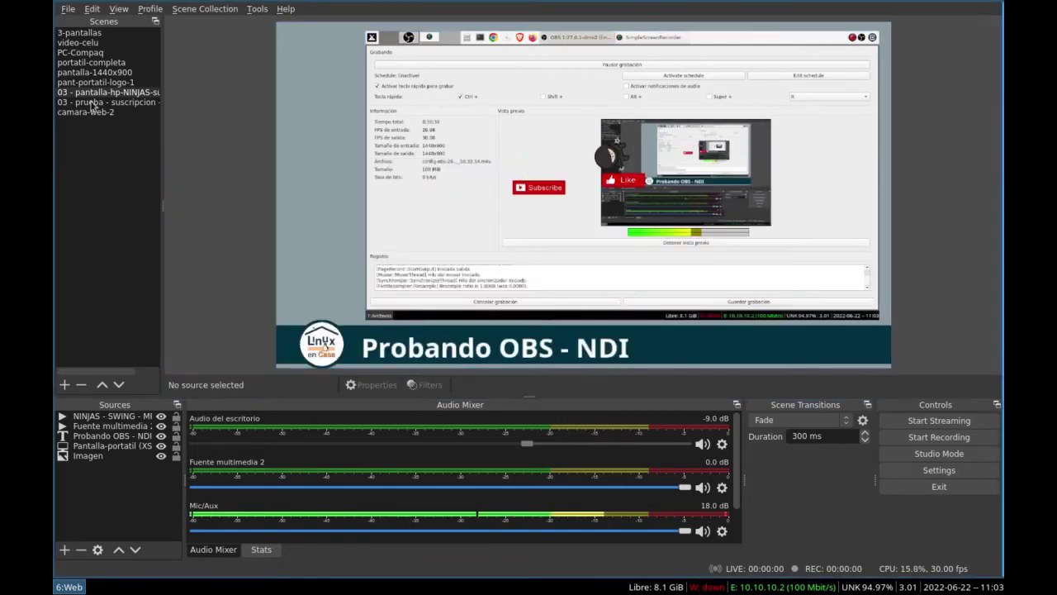
Step: Compare the recording audio tracks in the output settings with the Mic/Aux track assignment in the Advanced Audio Properties
click(68, 10)
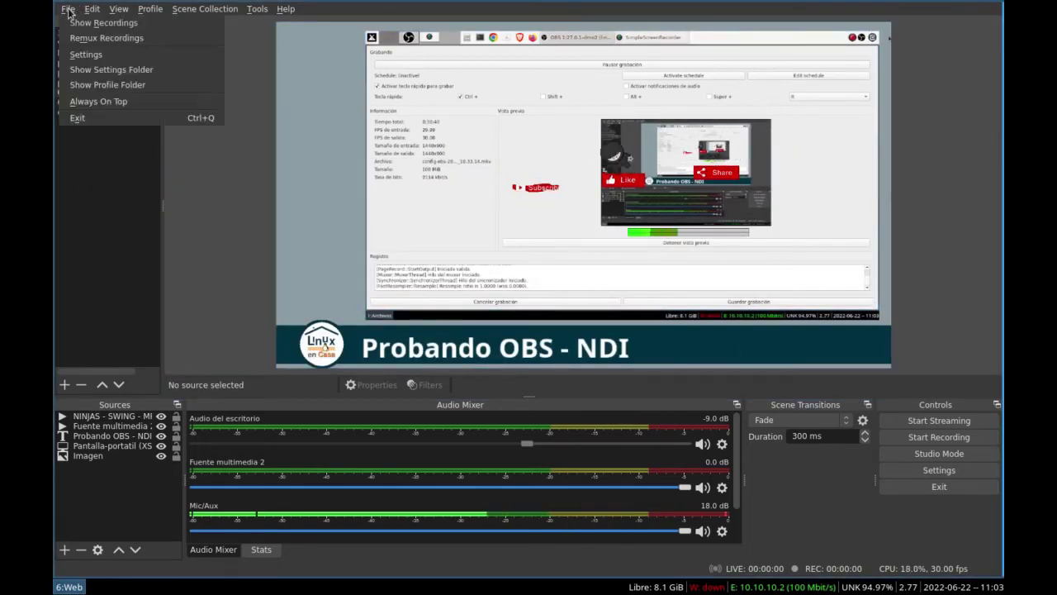
click(79, 55)
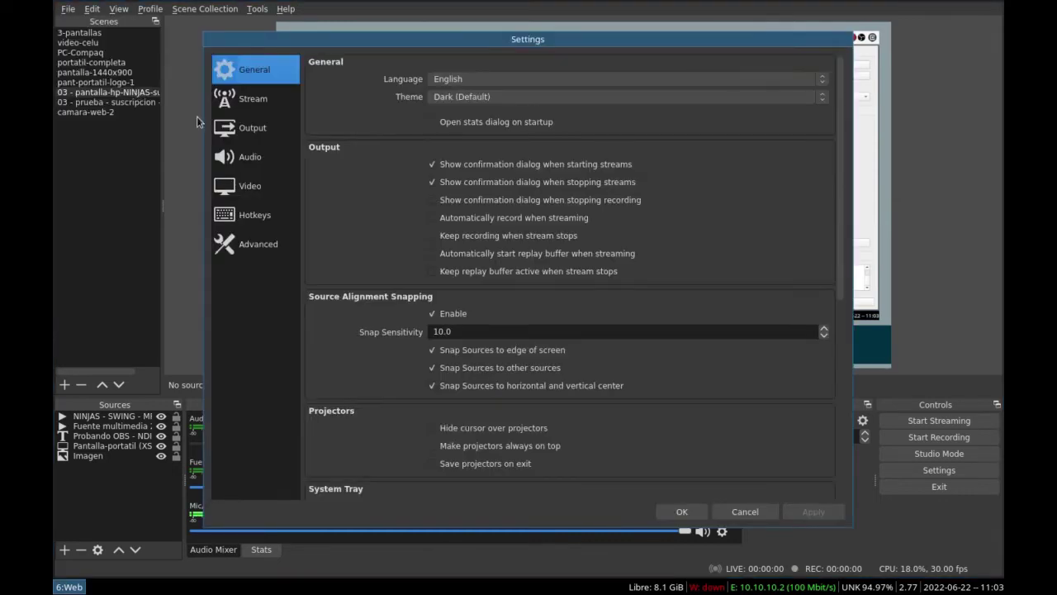
click(243, 132)
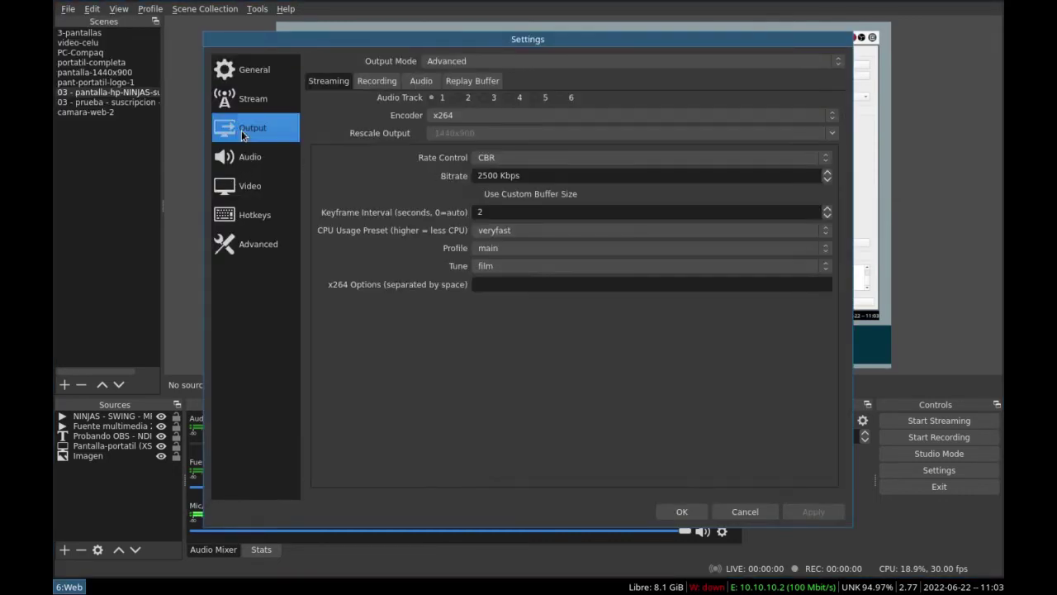
click(378, 82)
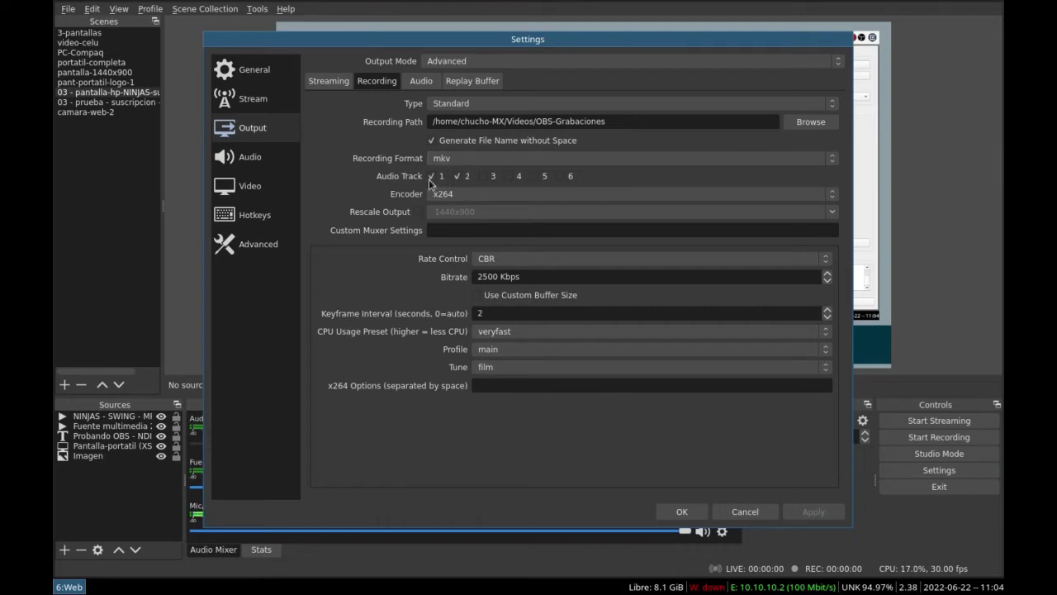
click(744, 513)
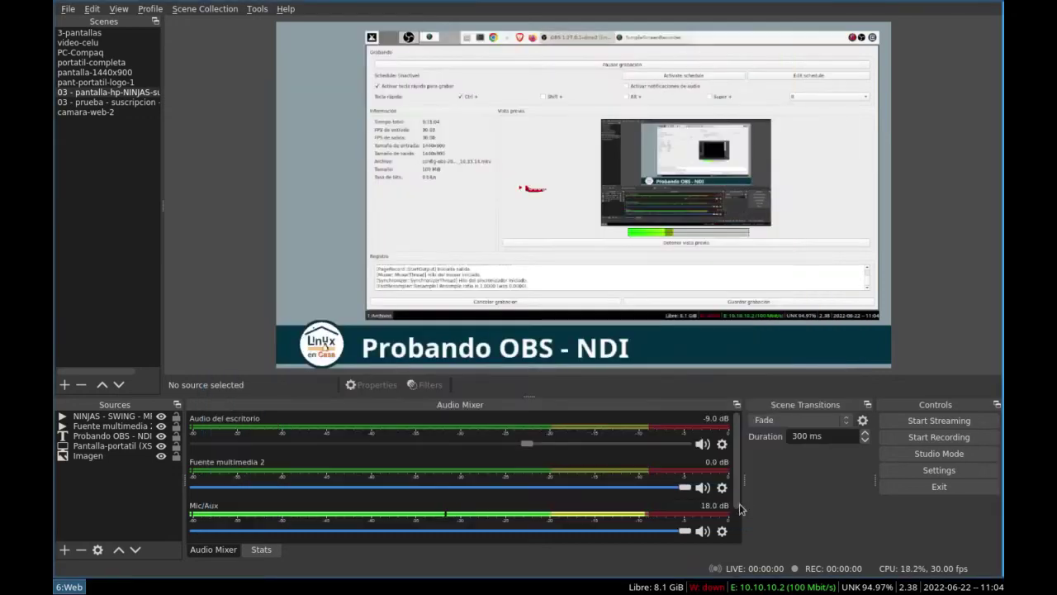
click(721, 442)
click(735, 435)
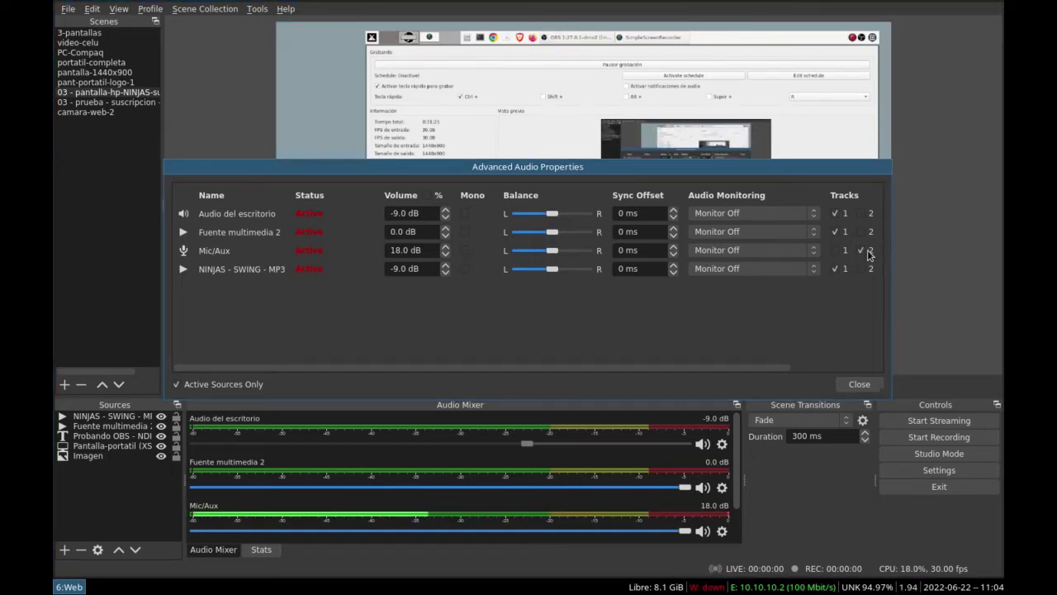
click(856, 385)
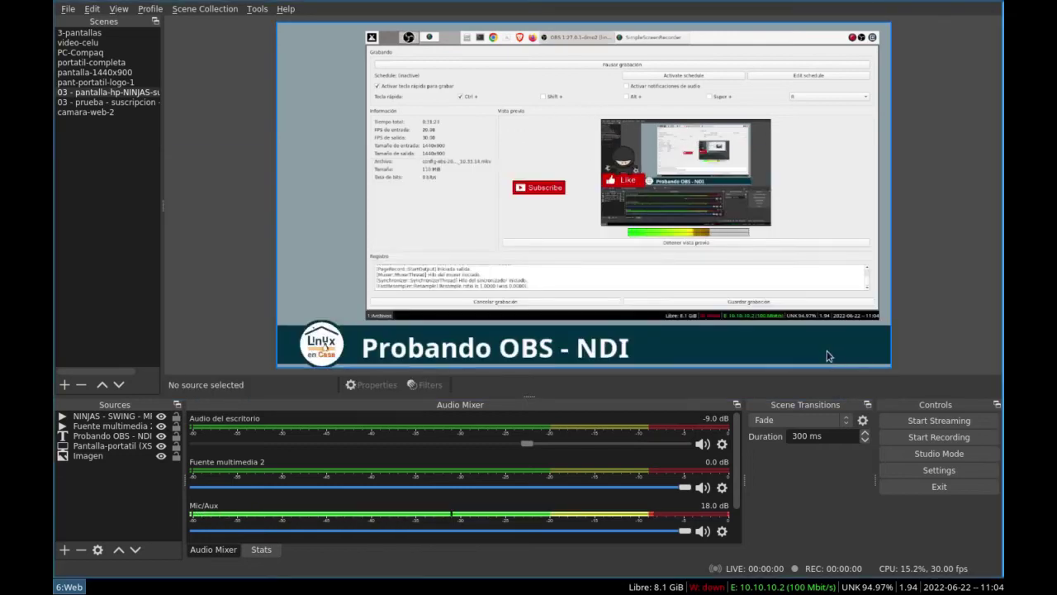
Step: Review the recording audio tracks in the output settings and apply the settings with audio track 1 selected for streaming
click(69, 9)
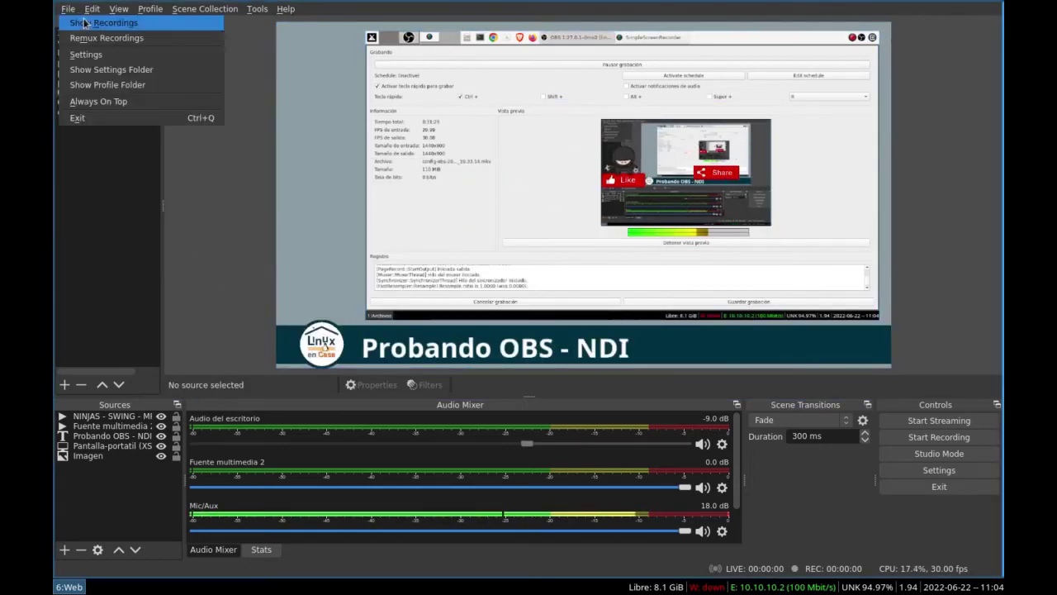
click(82, 52)
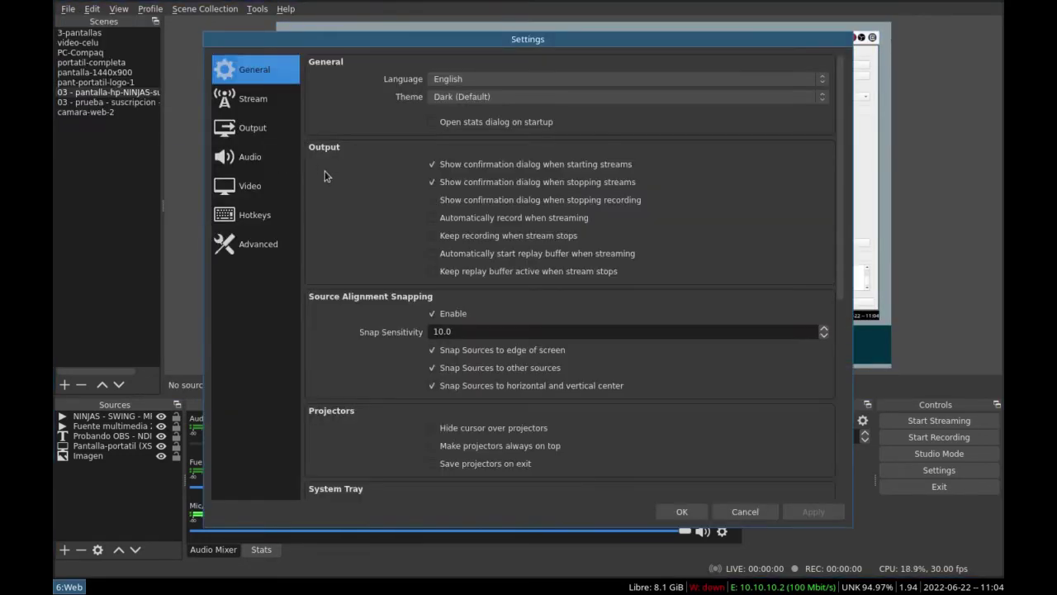
click(250, 132)
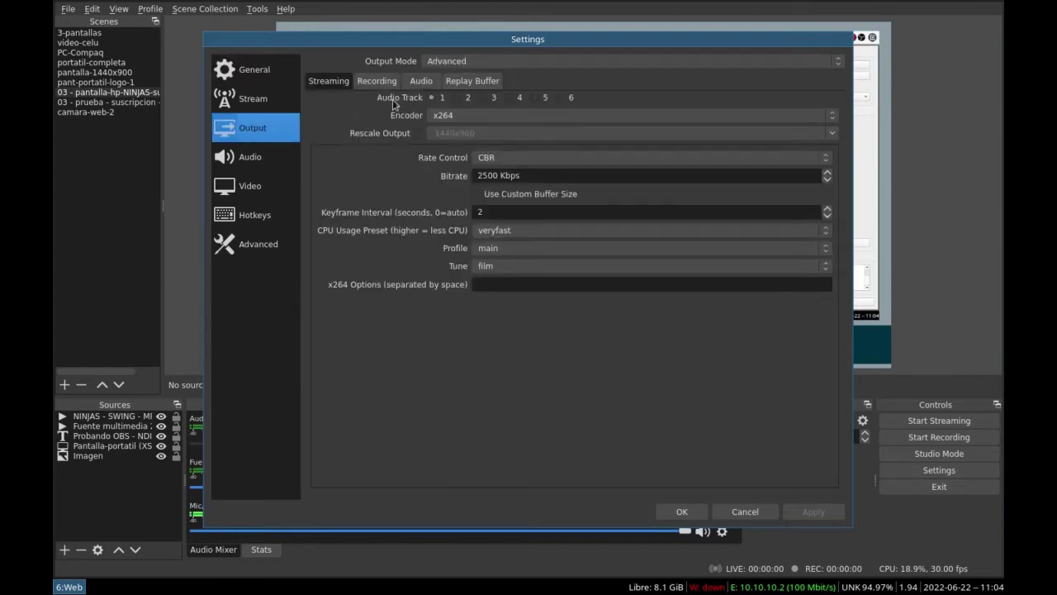
click(374, 82)
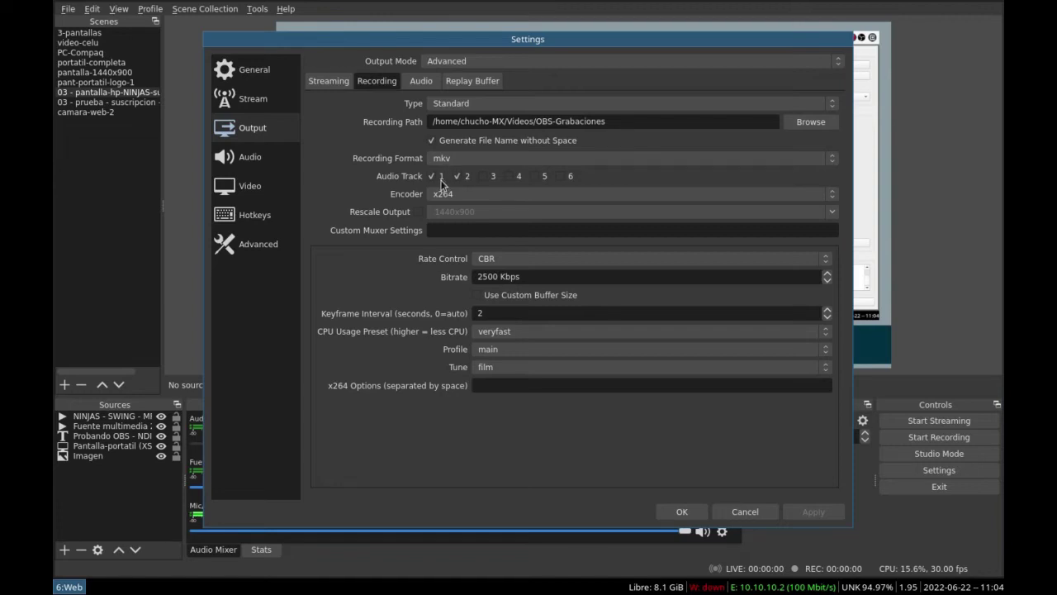
click(331, 86)
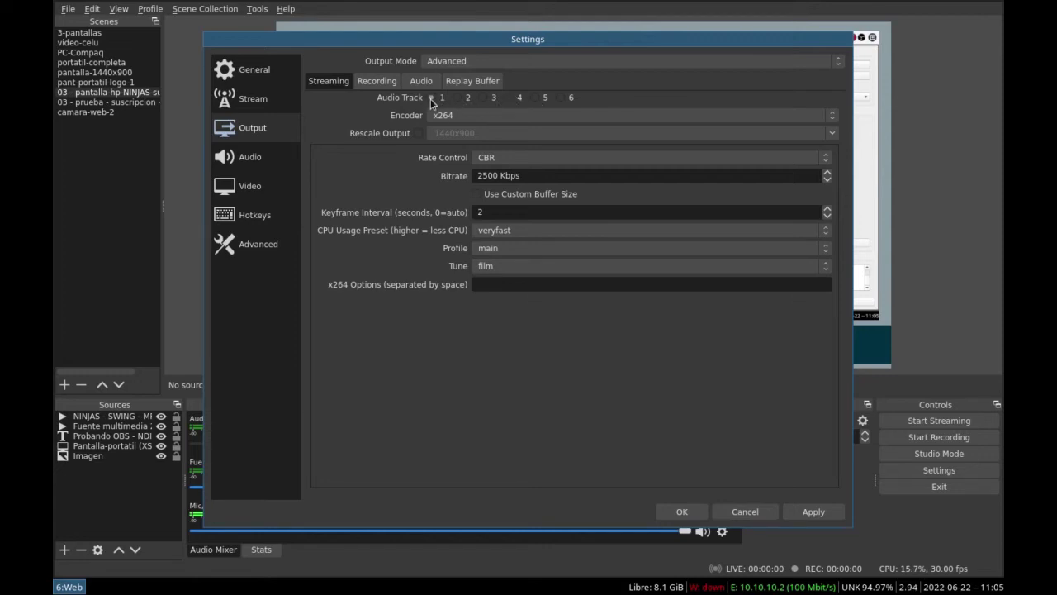
click(799, 518)
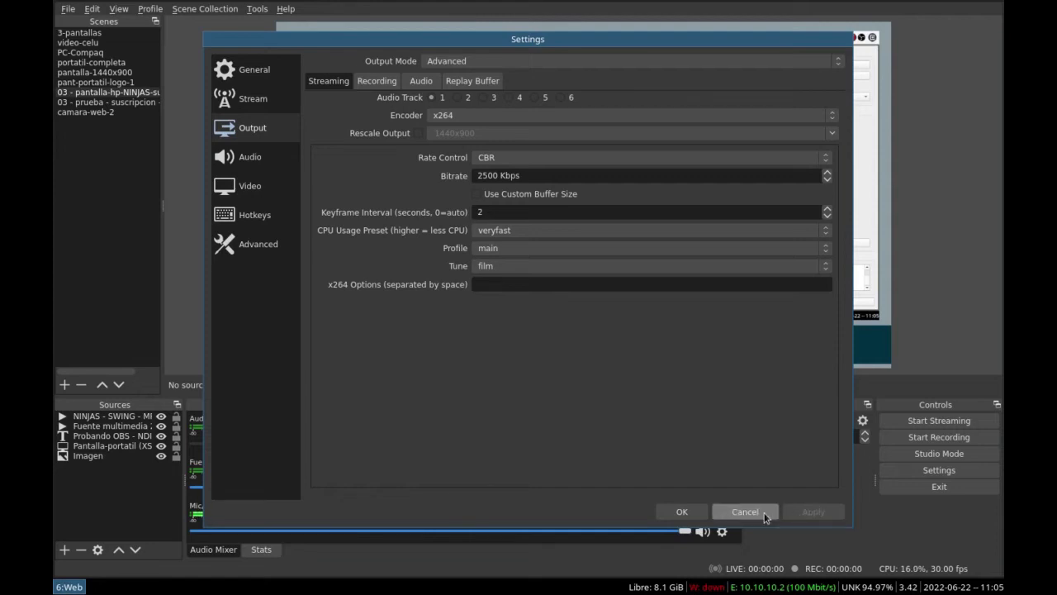
click(682, 512)
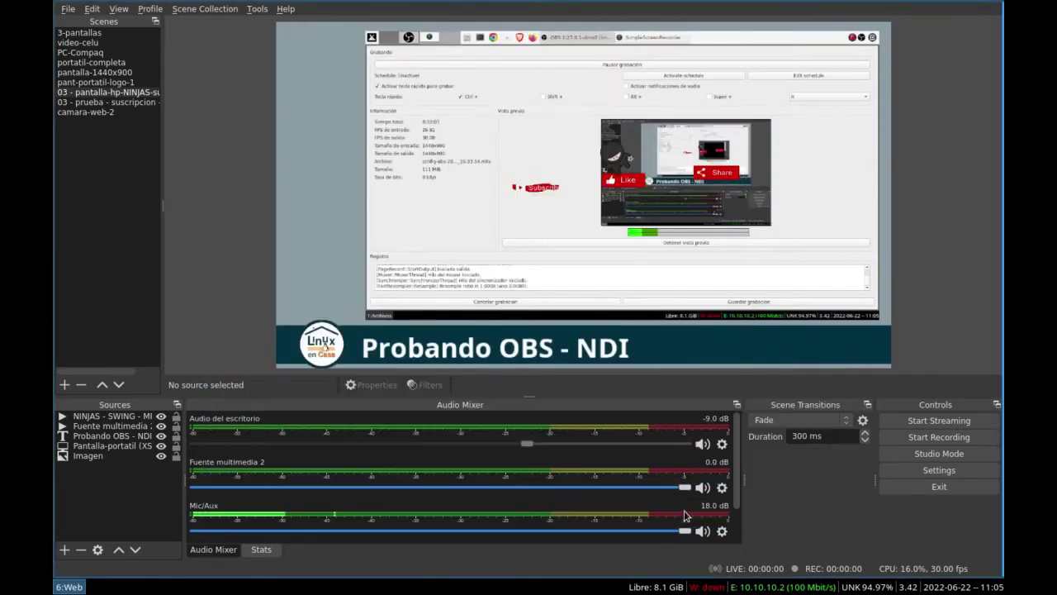
Step: Assign Mic/Aux to track 1 instead of track 2 and close the Advanced Audio Properties
click(721, 444)
click(750, 442)
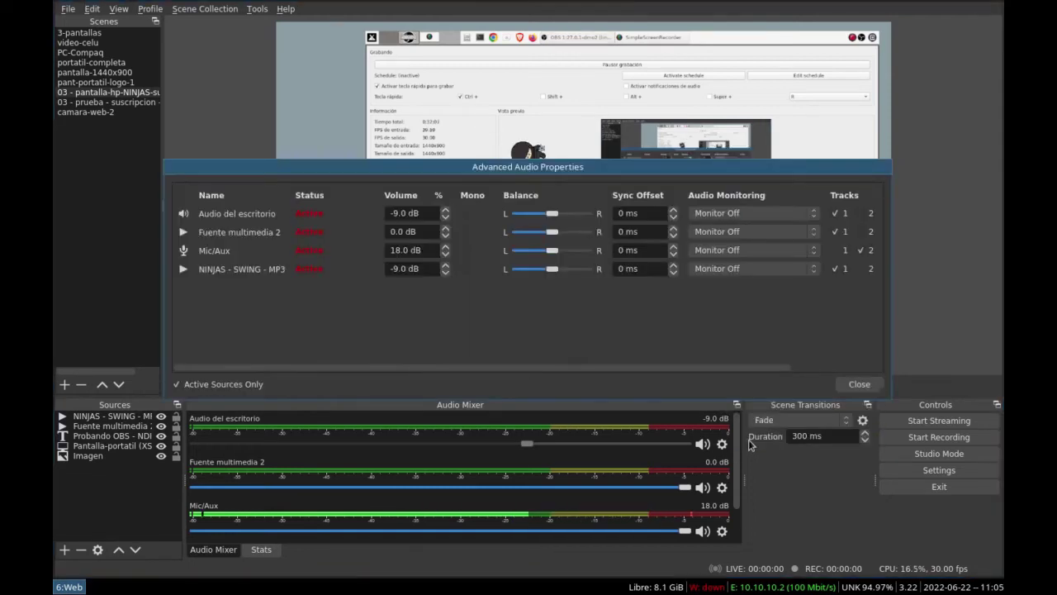
click(835, 250)
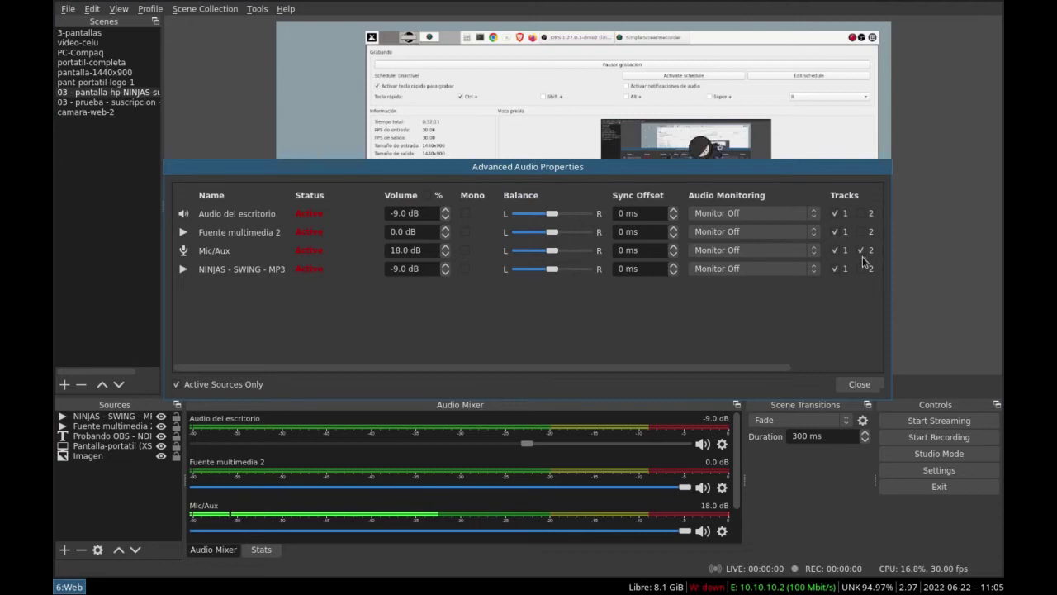
click(861, 250)
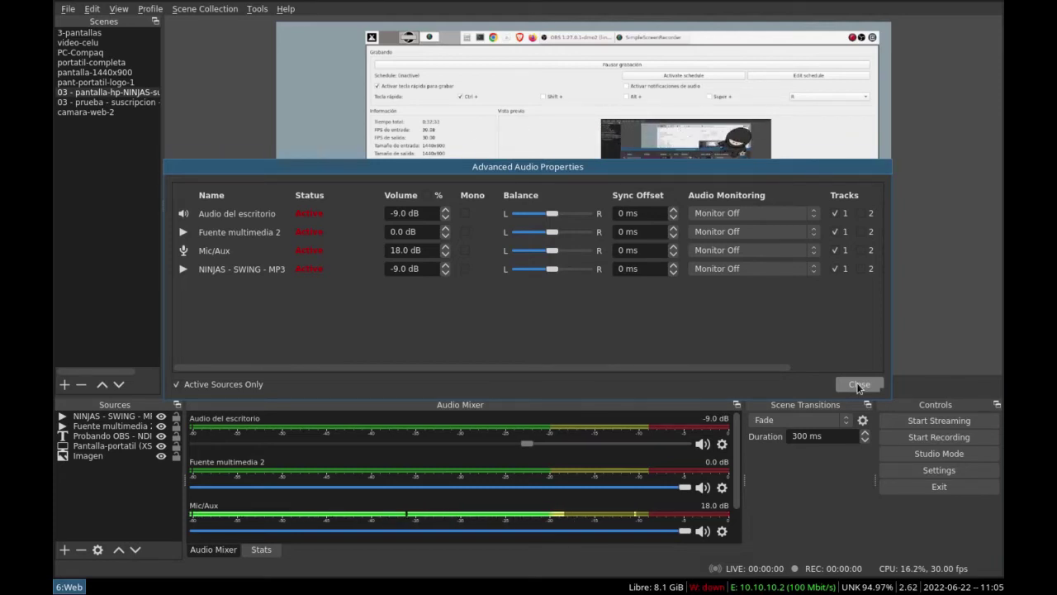
click(859, 385)
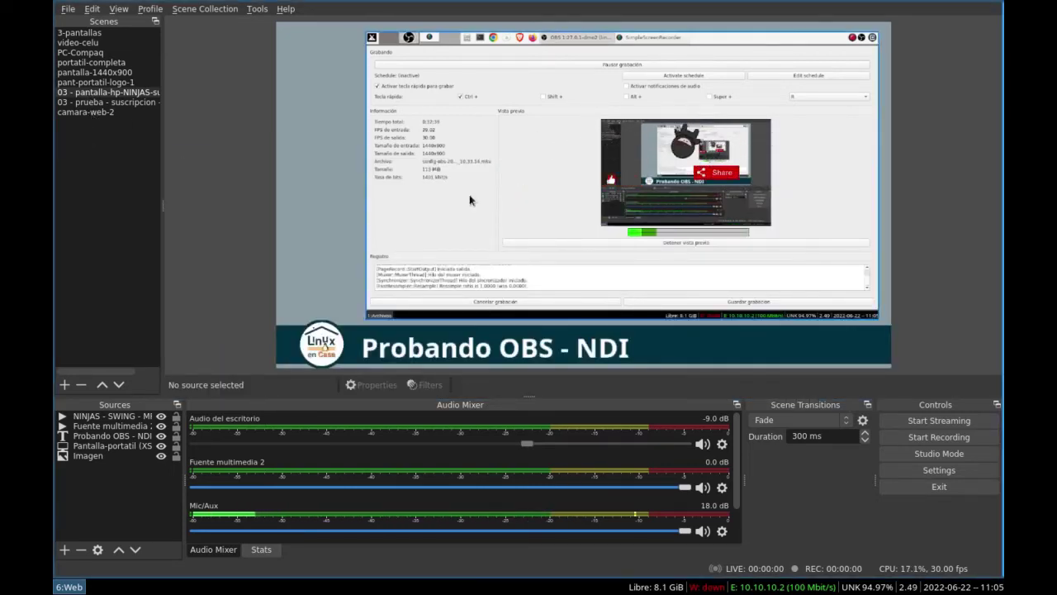
Step: Preview the scenes from 03 - prueba - suscripcion and camara-web-2 through video-celu, ending on the PC-Compaq scene
click(88, 102)
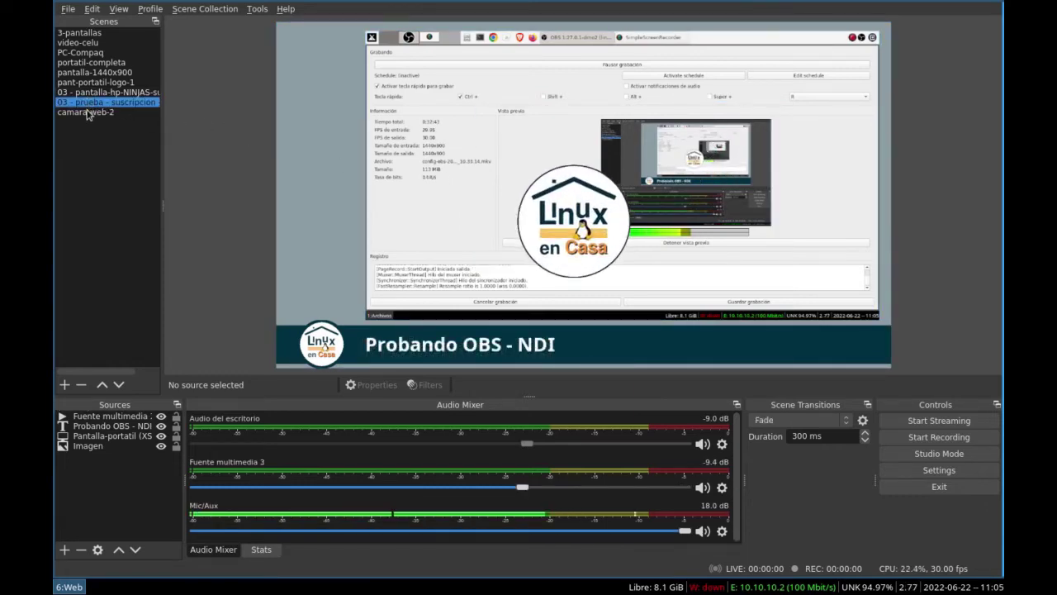
click(87, 113)
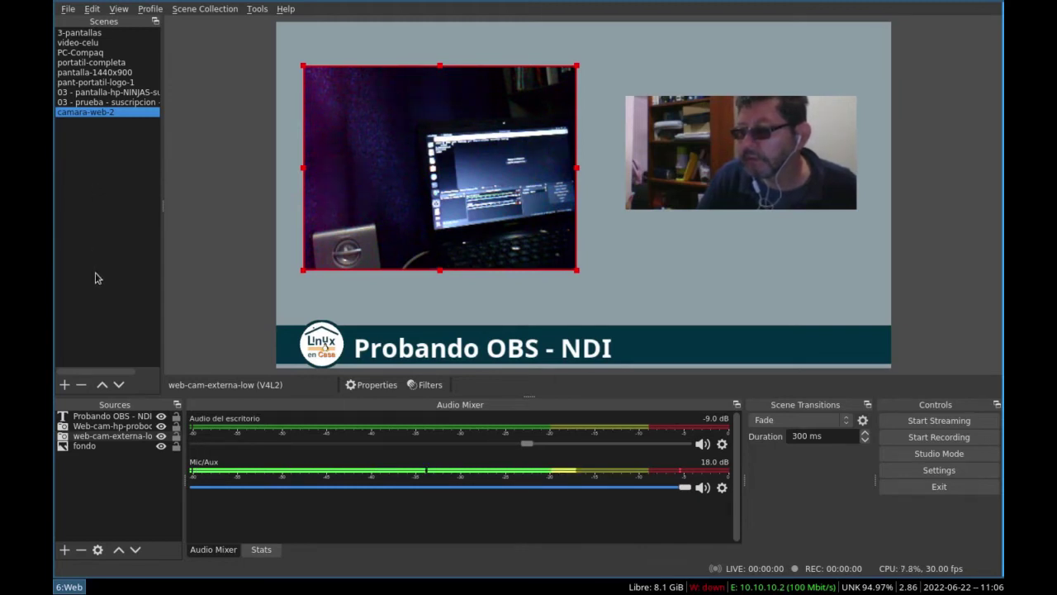
click(86, 63)
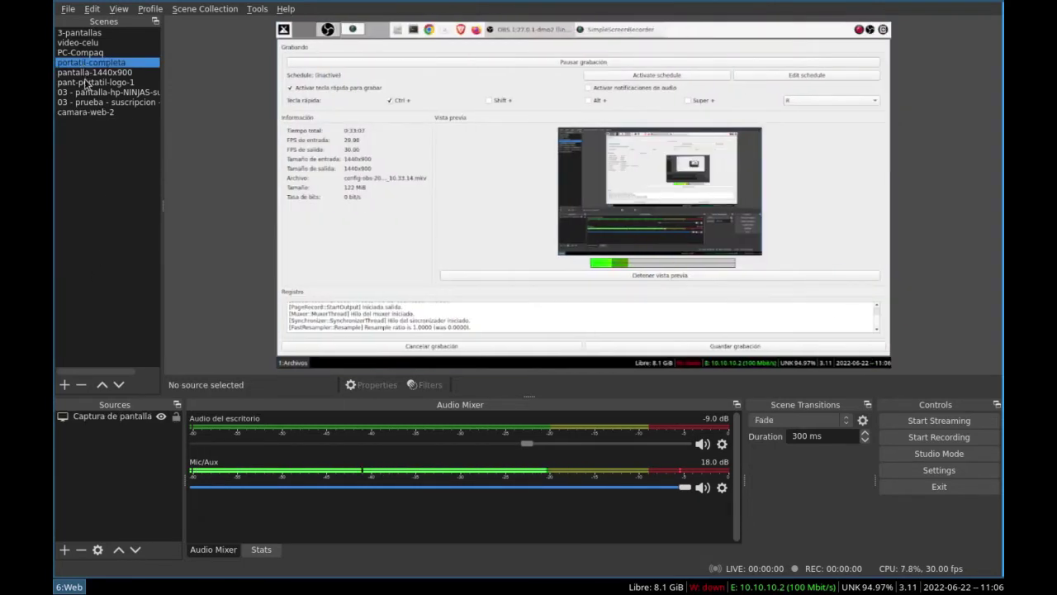
click(88, 84)
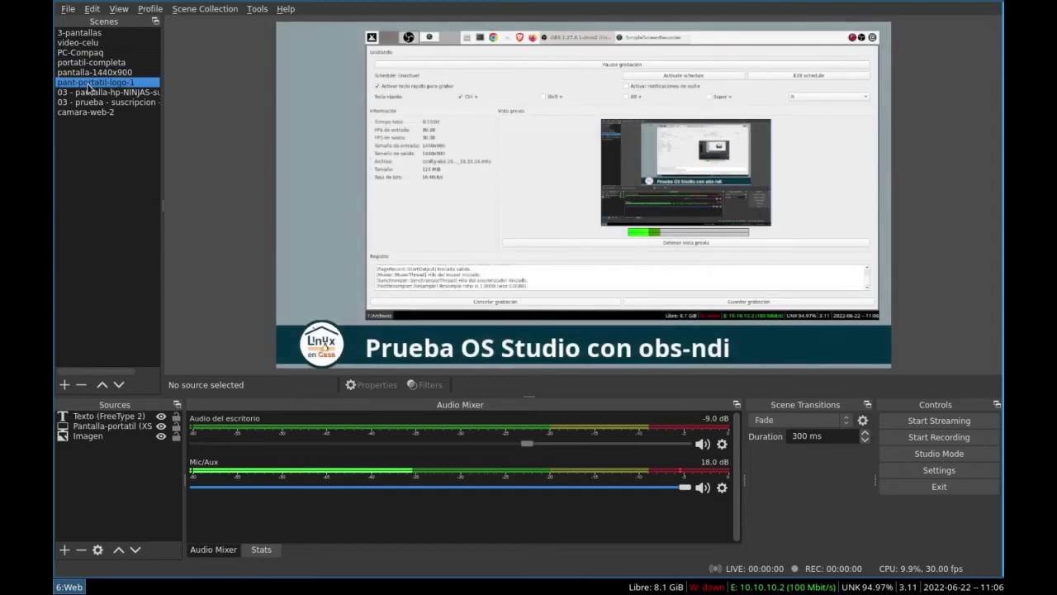
click(81, 43)
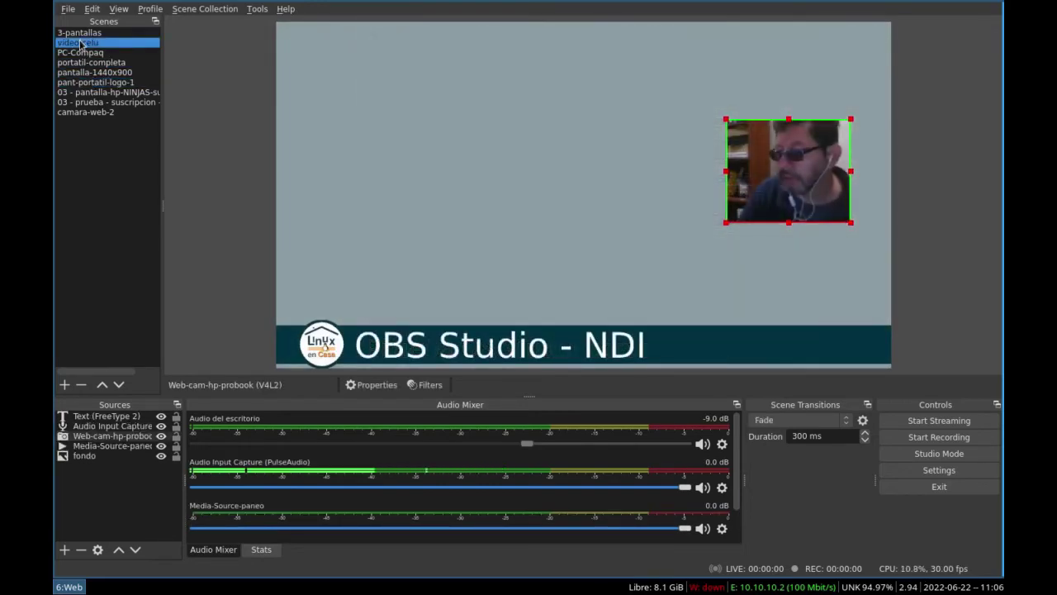
key(Down)
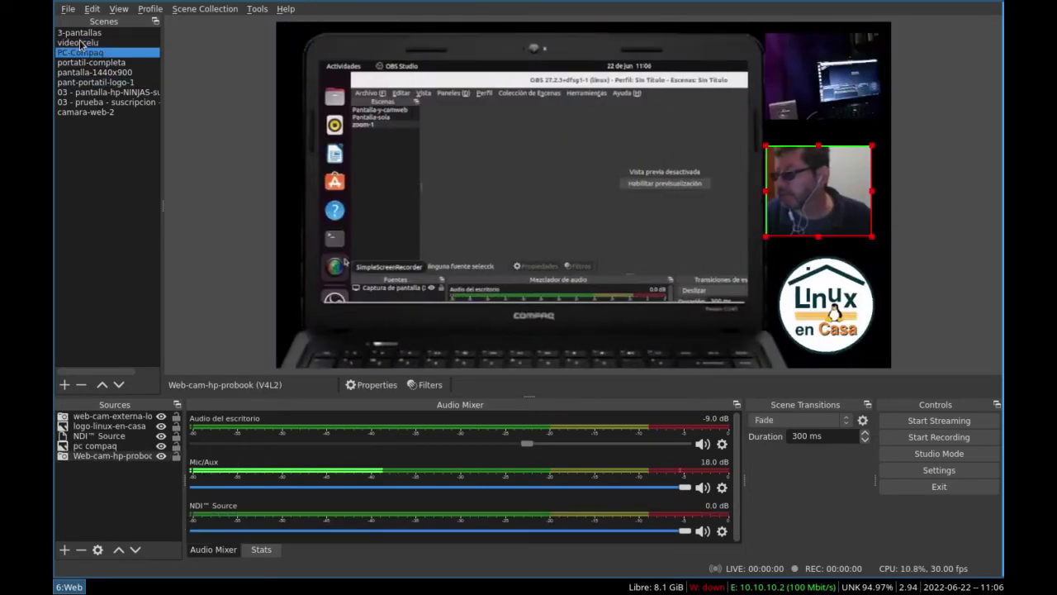
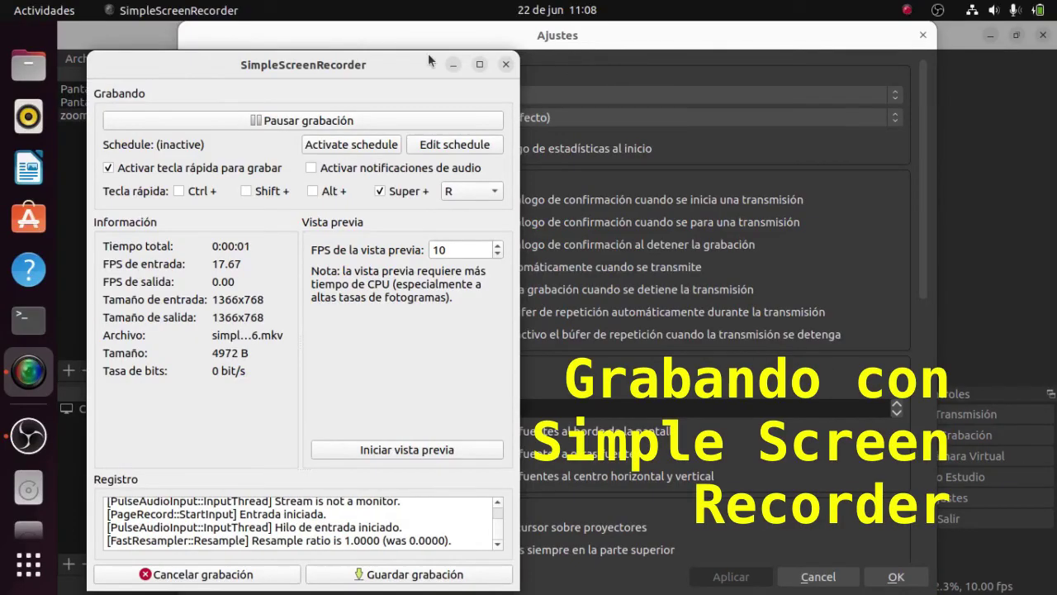
Step: Minimize SimpleScreenRecorder and review the OBS streaming service and the output options for streaming, recording, audio tracks and replay buffer
click(453, 64)
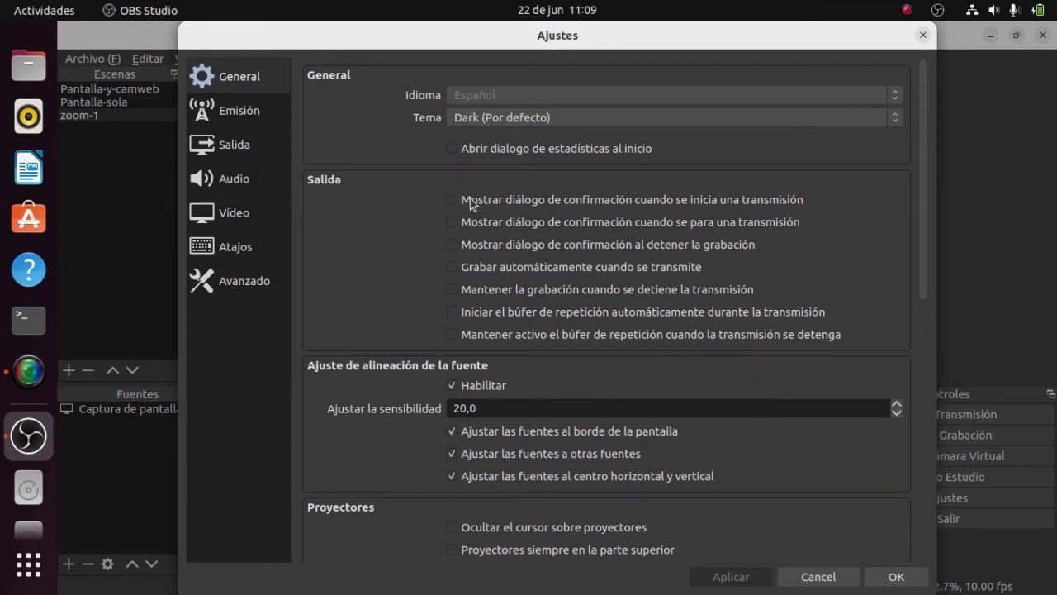
click(235, 118)
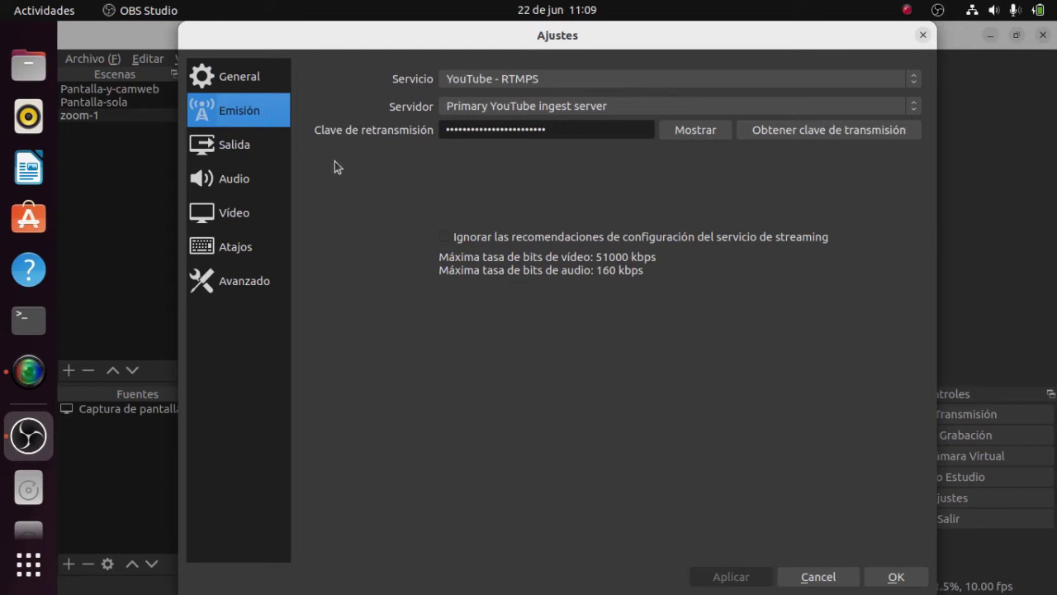
click(239, 146)
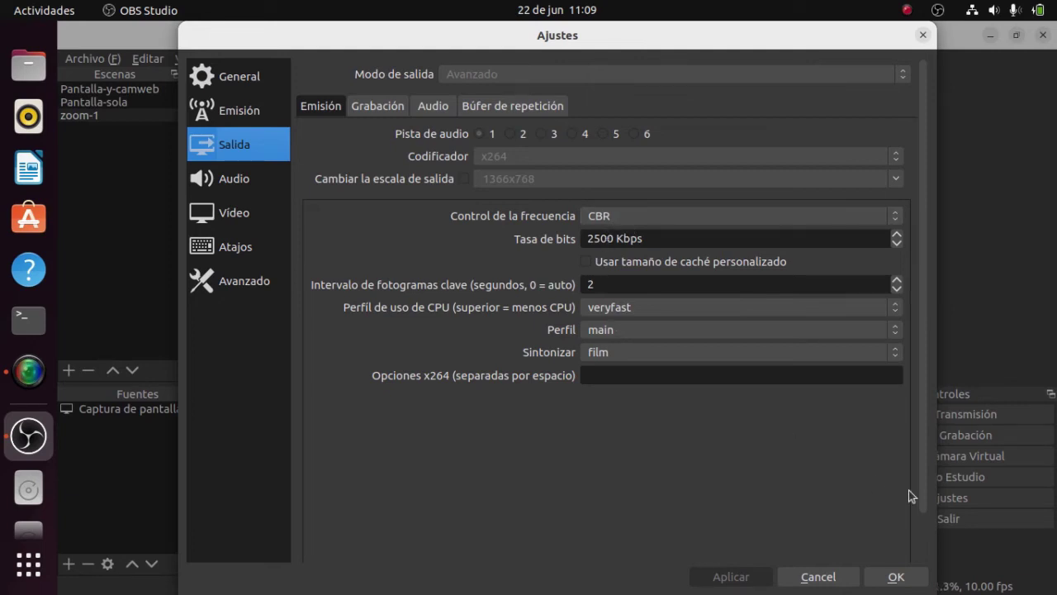
drag(929, 528, 930, 576)
drag(932, 535, 933, 428)
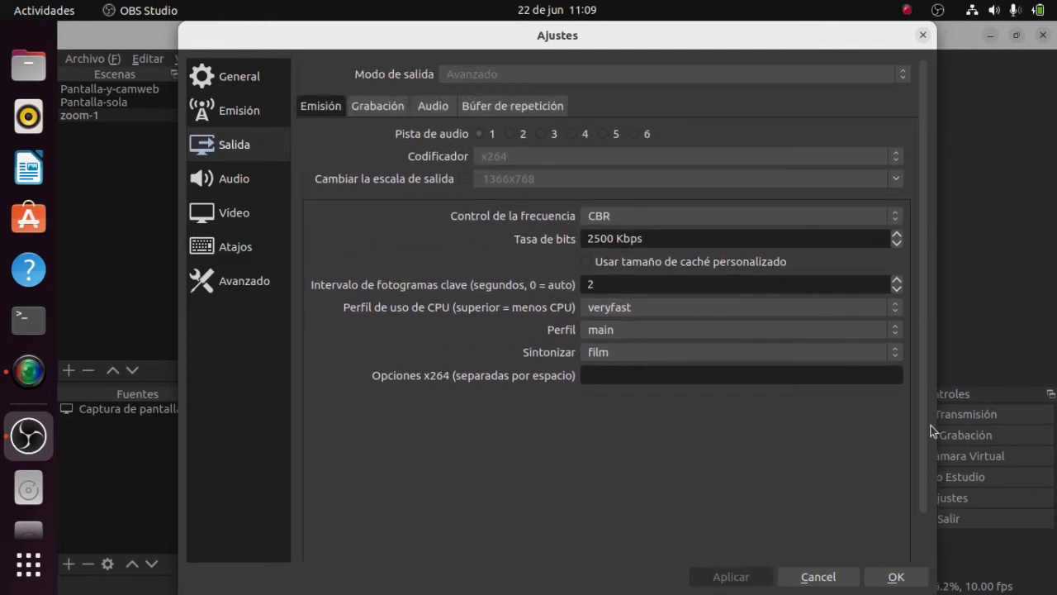
click(377, 106)
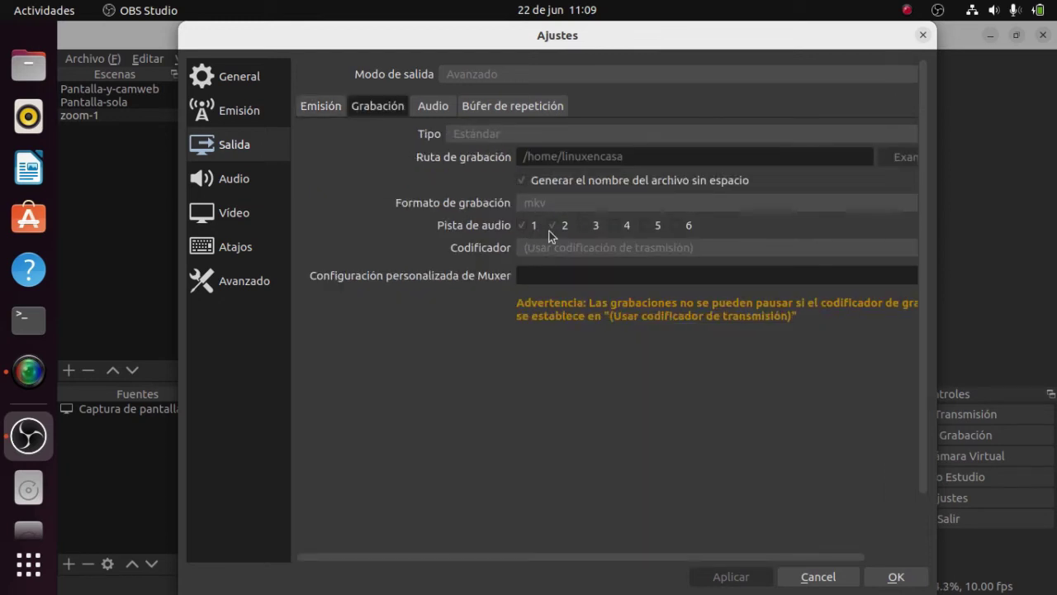
click(429, 109)
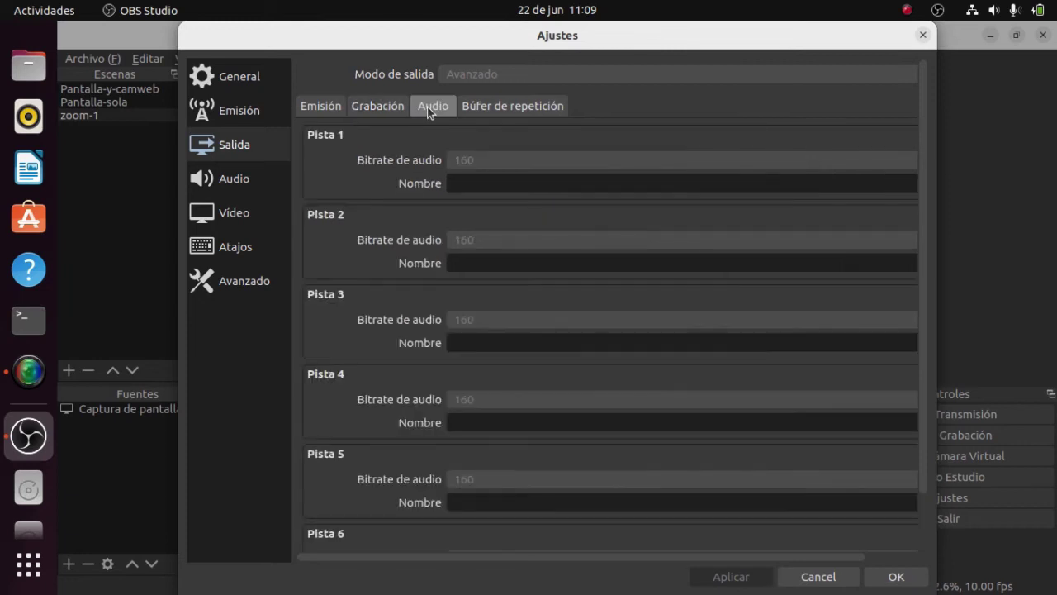
click(494, 112)
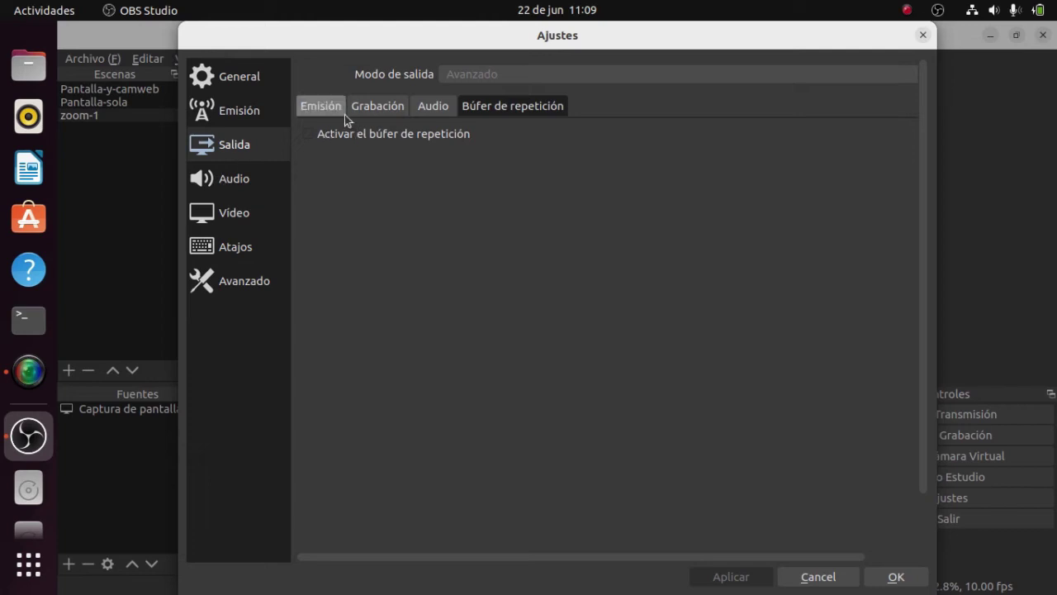
Step: Review the audio devices, video, hotkey and advanced settings, and close the settings without changes
click(233, 180)
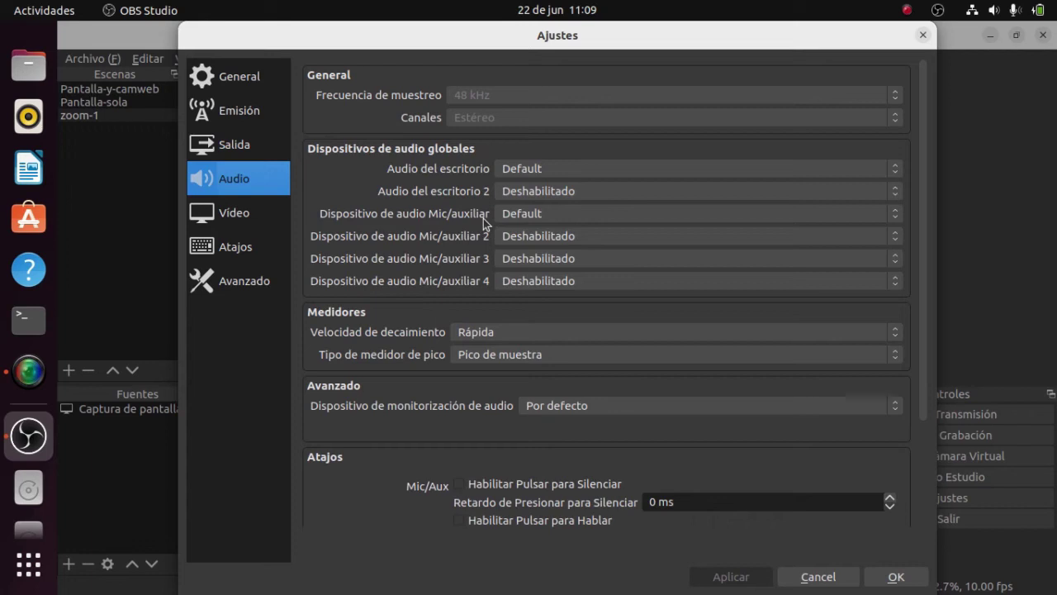
click(236, 220)
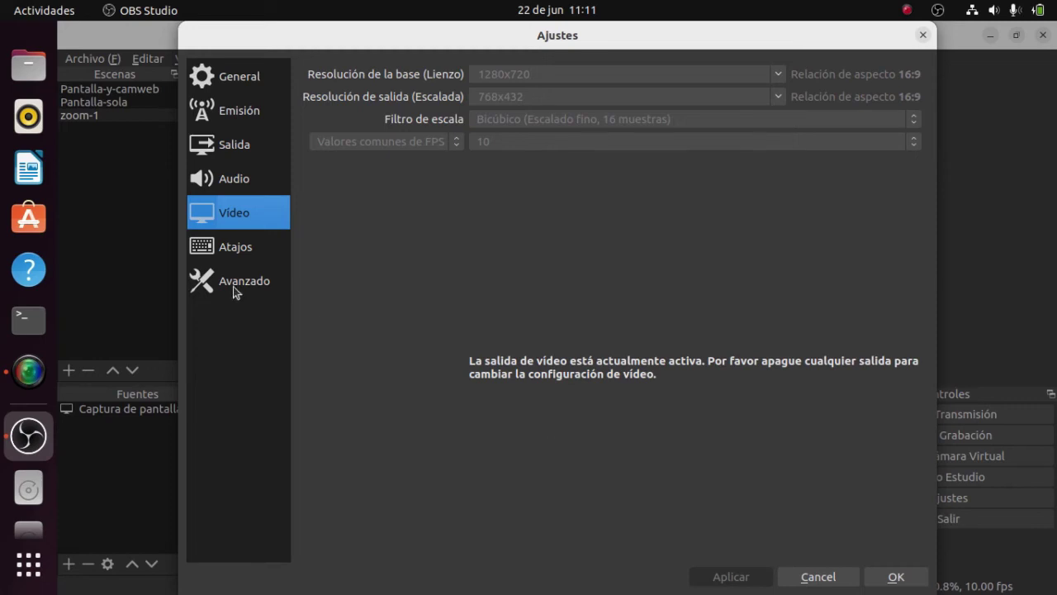
click(233, 259)
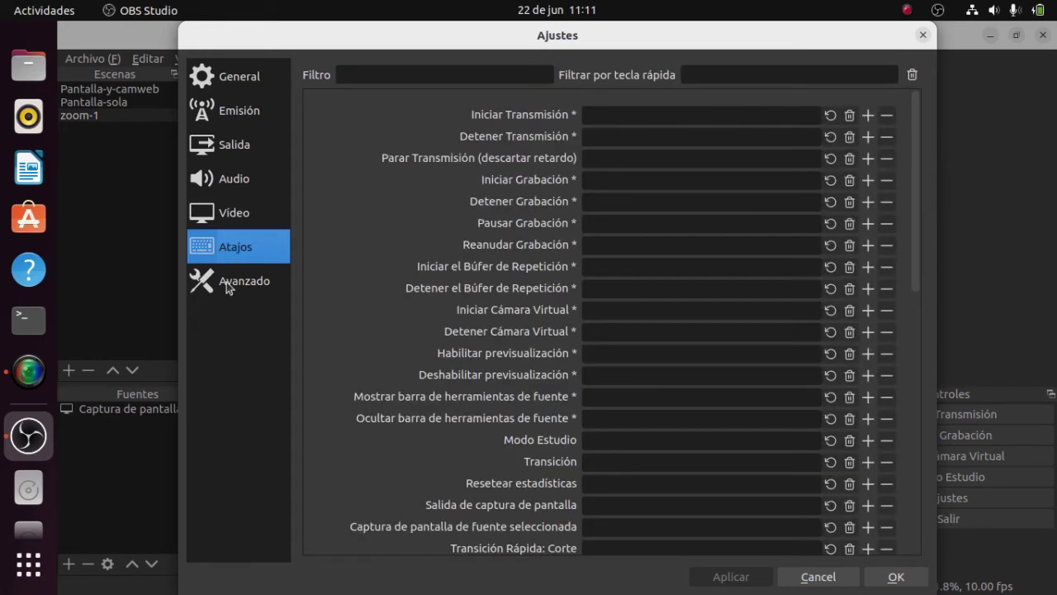
click(227, 281)
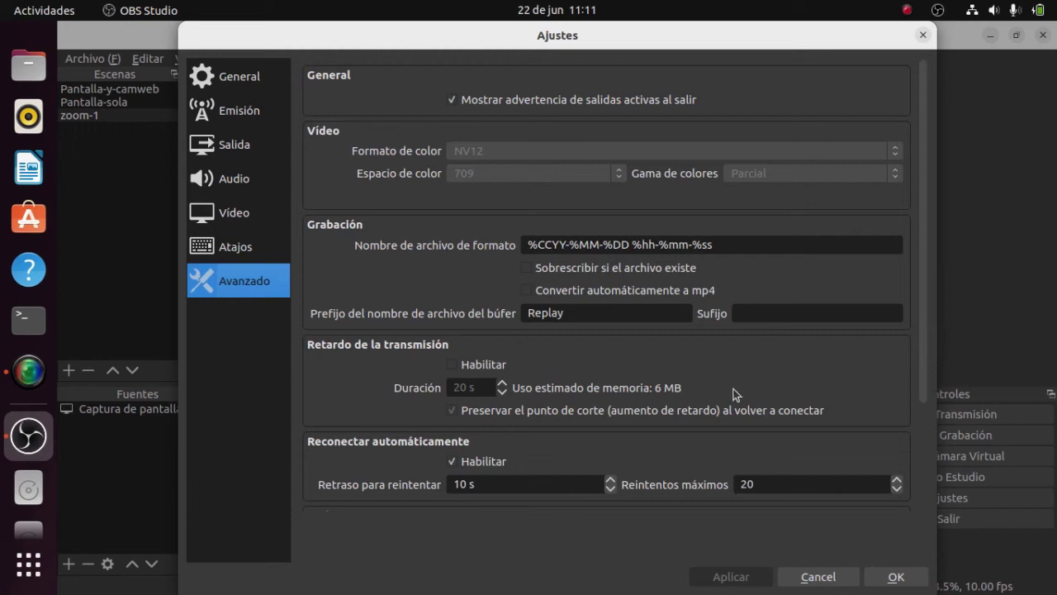
click(829, 583)
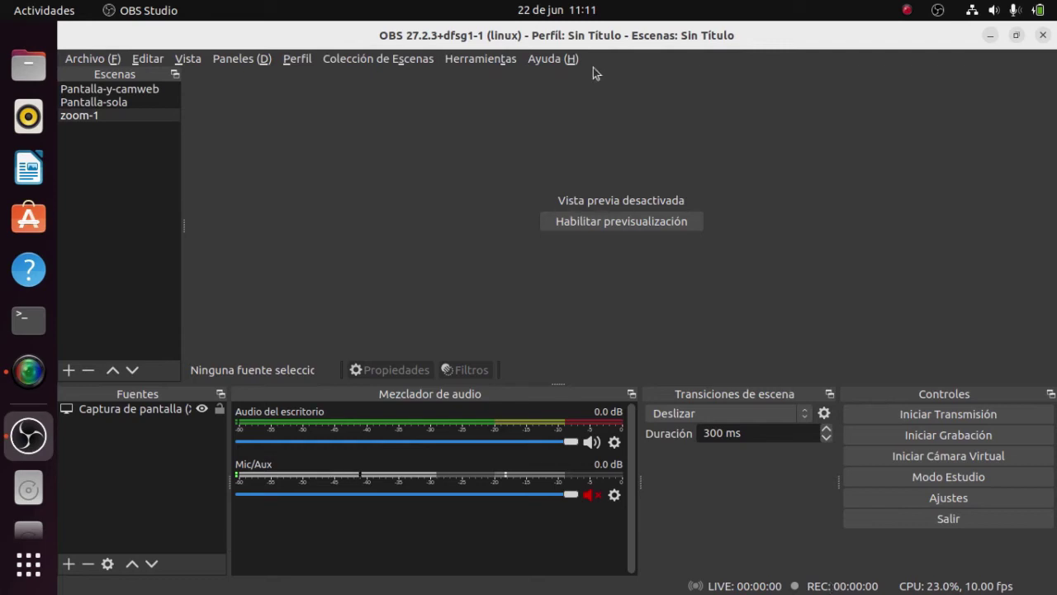
Step: Disable the NDI program output named OBS-Compaq in the NDI output settings and accept the change
click(484, 60)
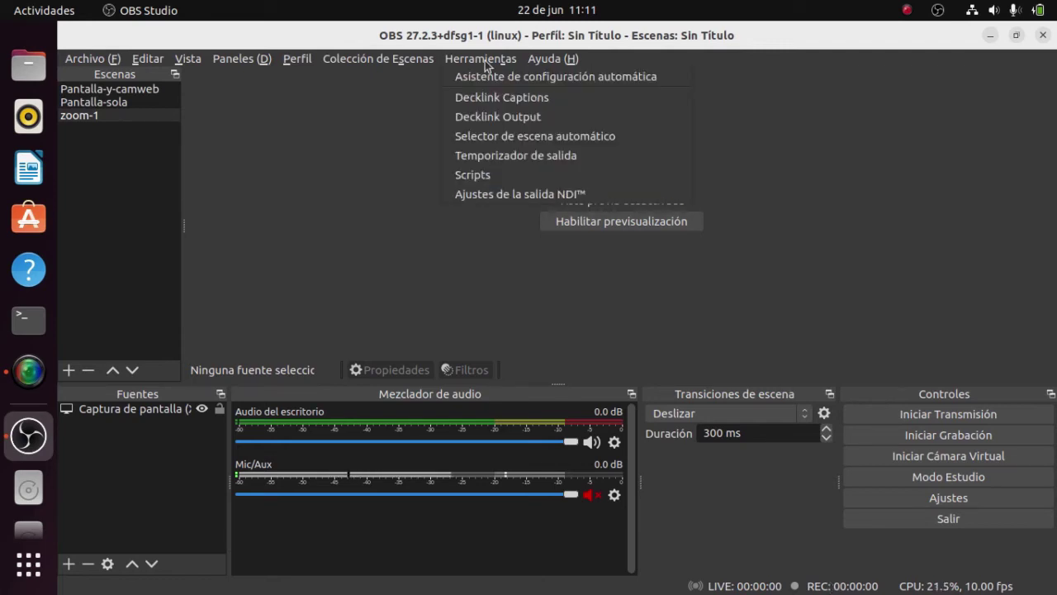
click(496, 194)
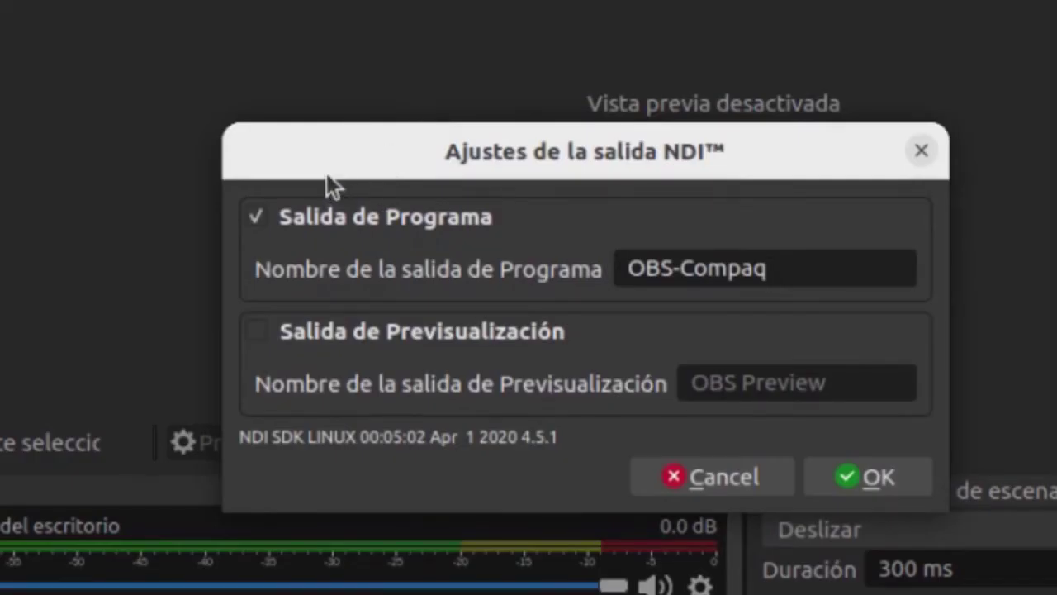
click(257, 218)
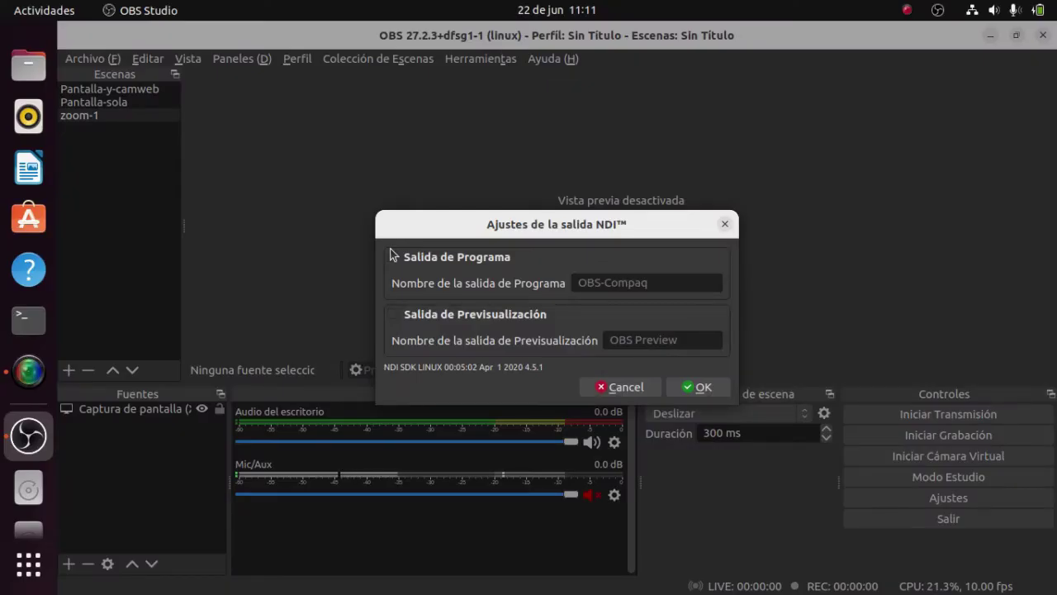
click(704, 388)
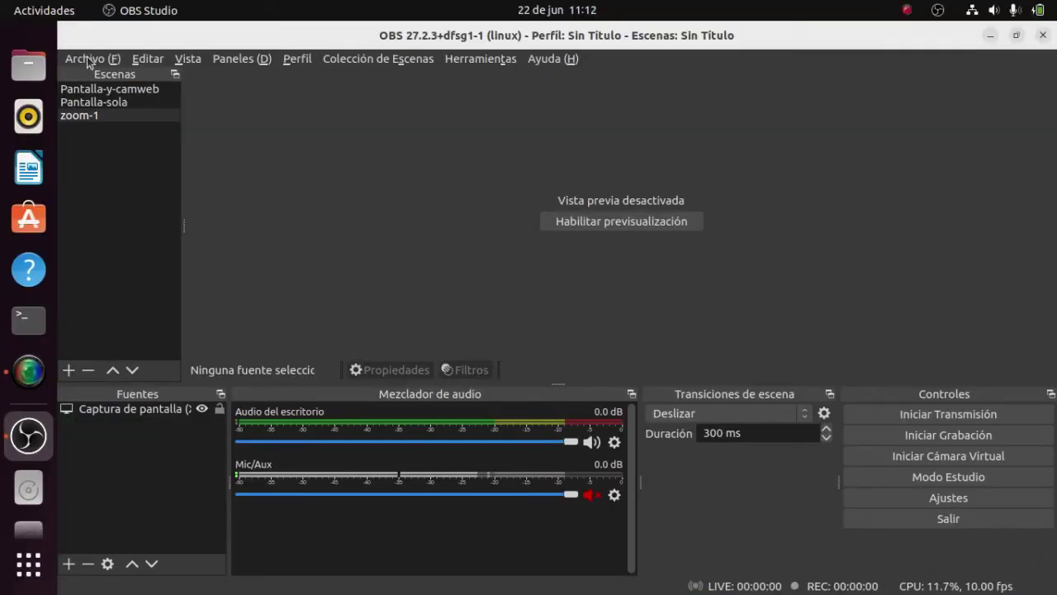
Step: Reopen the OBS settings and examine the streaming service plus the streaming, recording and audio track output options
click(88, 59)
click(96, 116)
text(1)
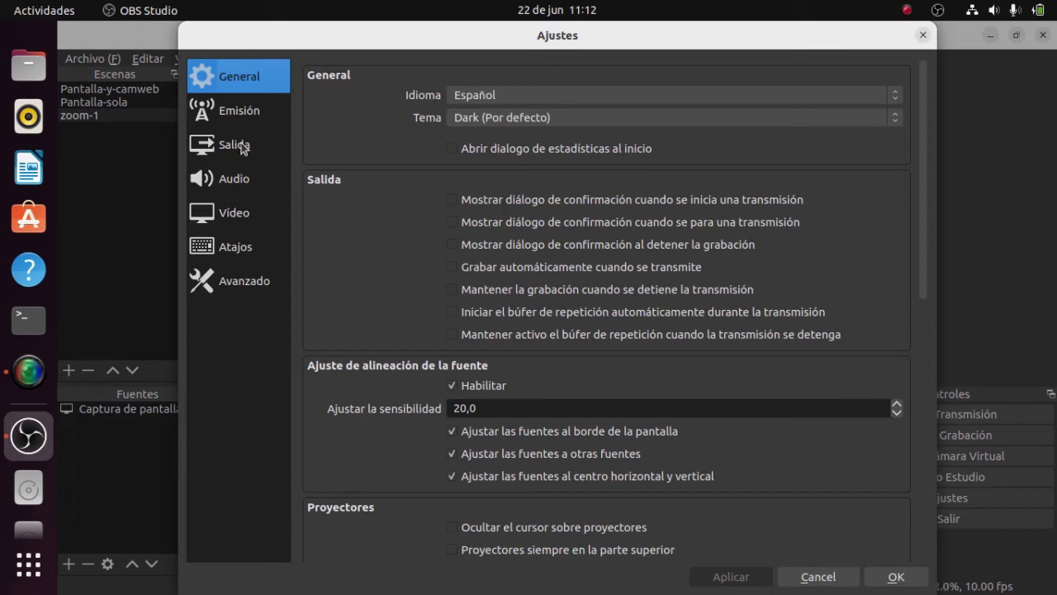
click(238, 111)
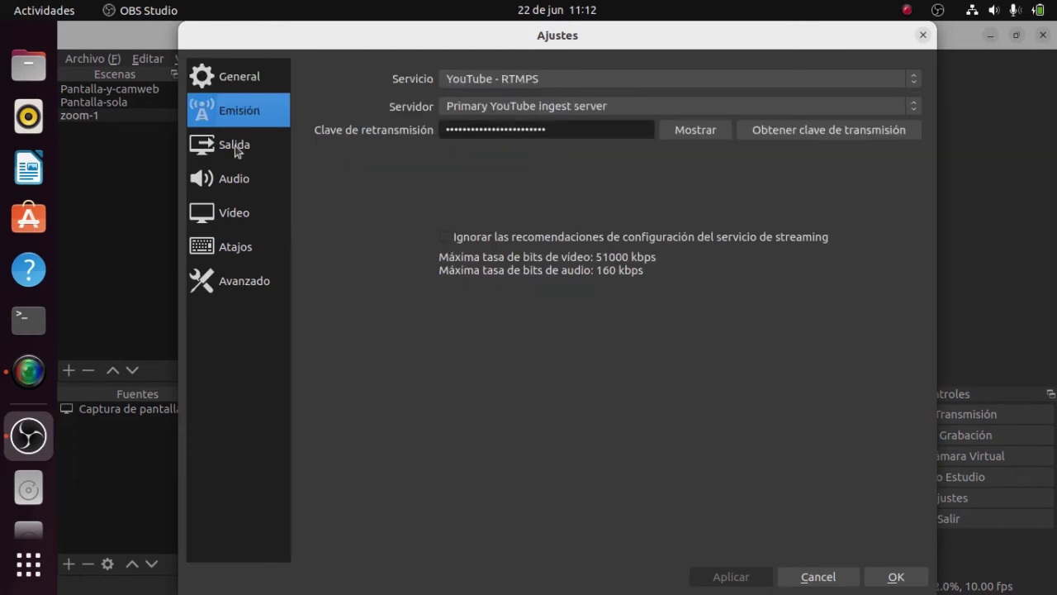
click(234, 146)
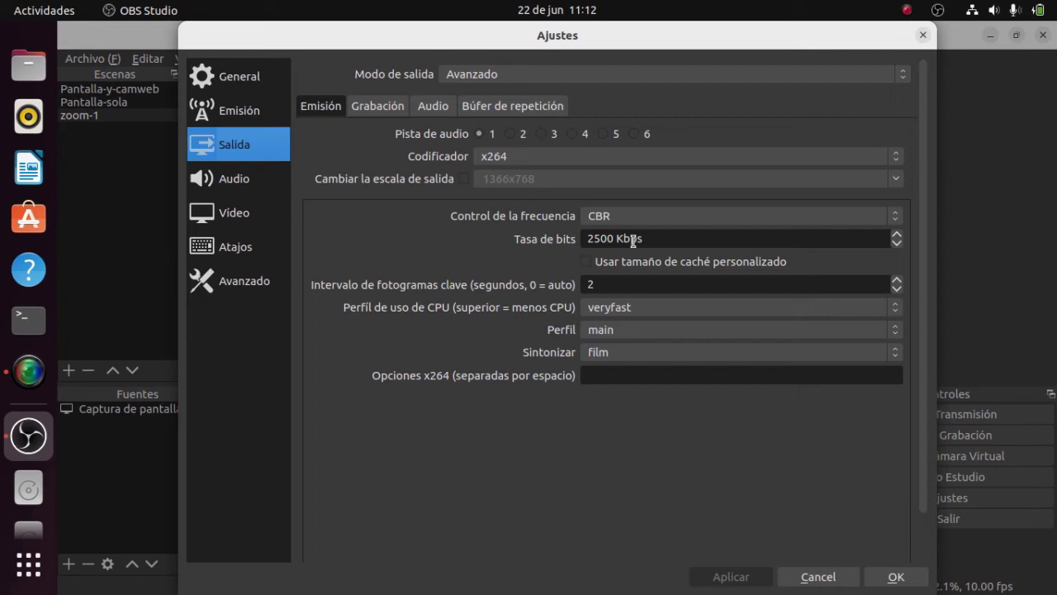
click(373, 110)
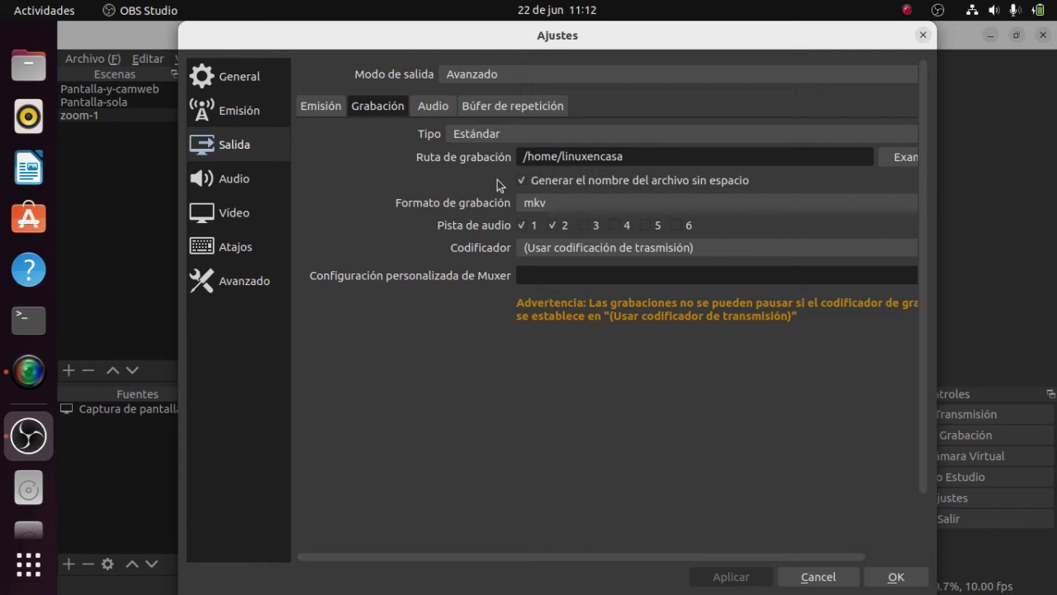
click(436, 109)
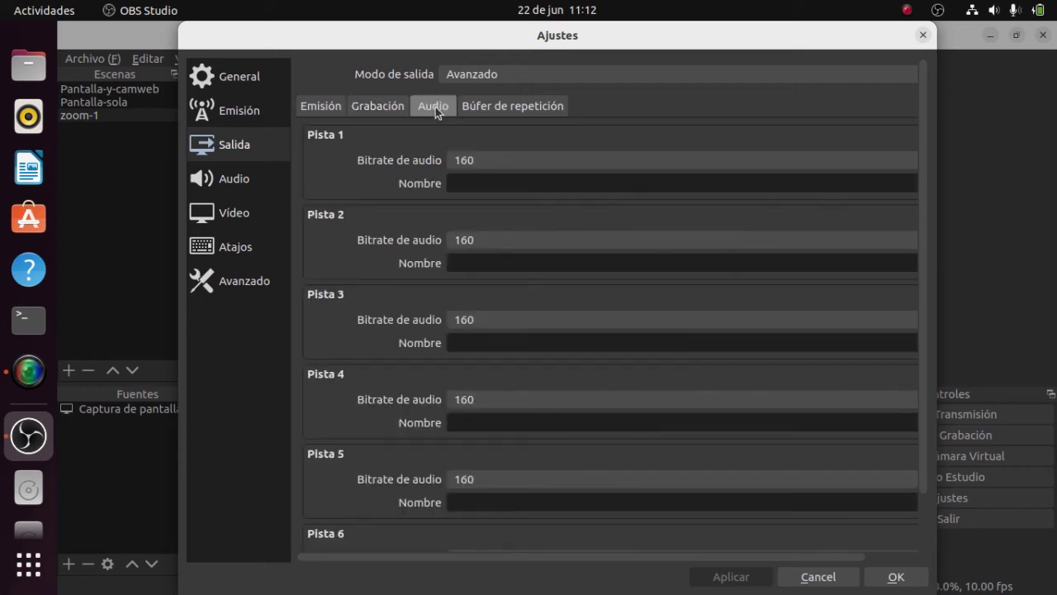
Step: Select 1280x720 as the base canvas resolution in the video settings
click(233, 216)
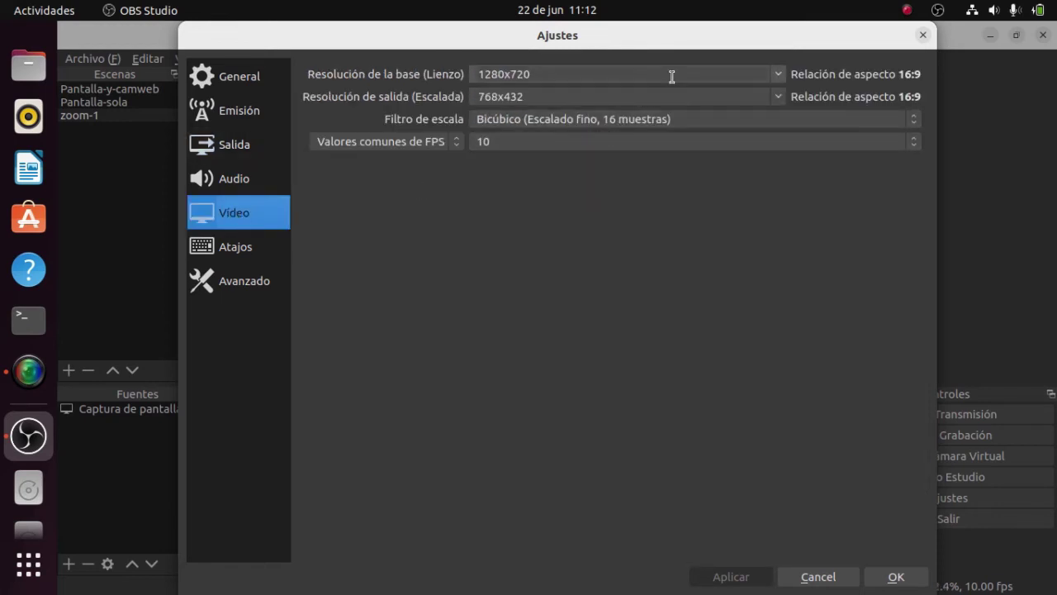
click(777, 79)
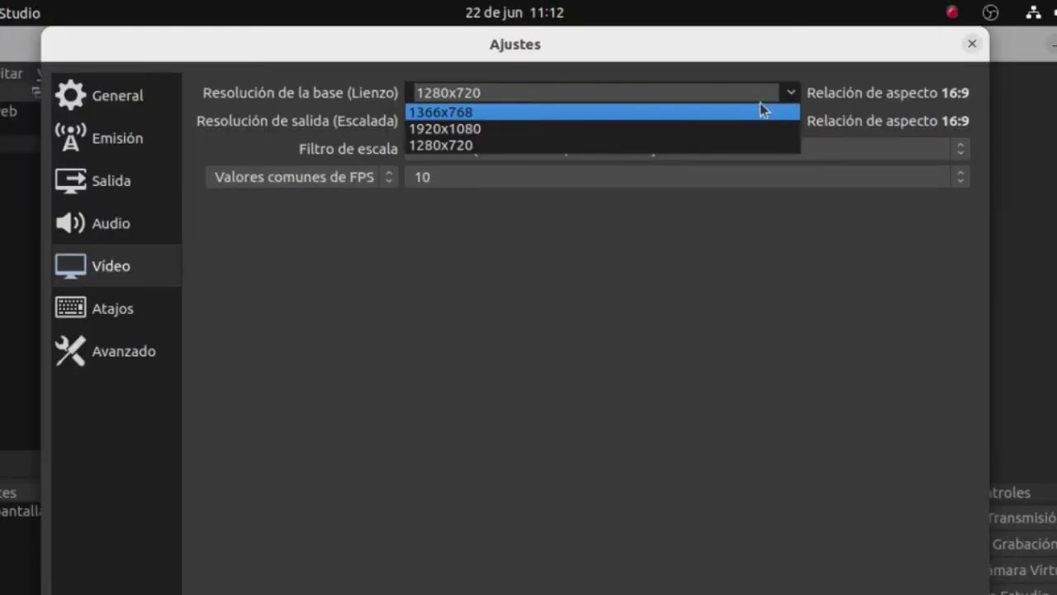
click(613, 147)
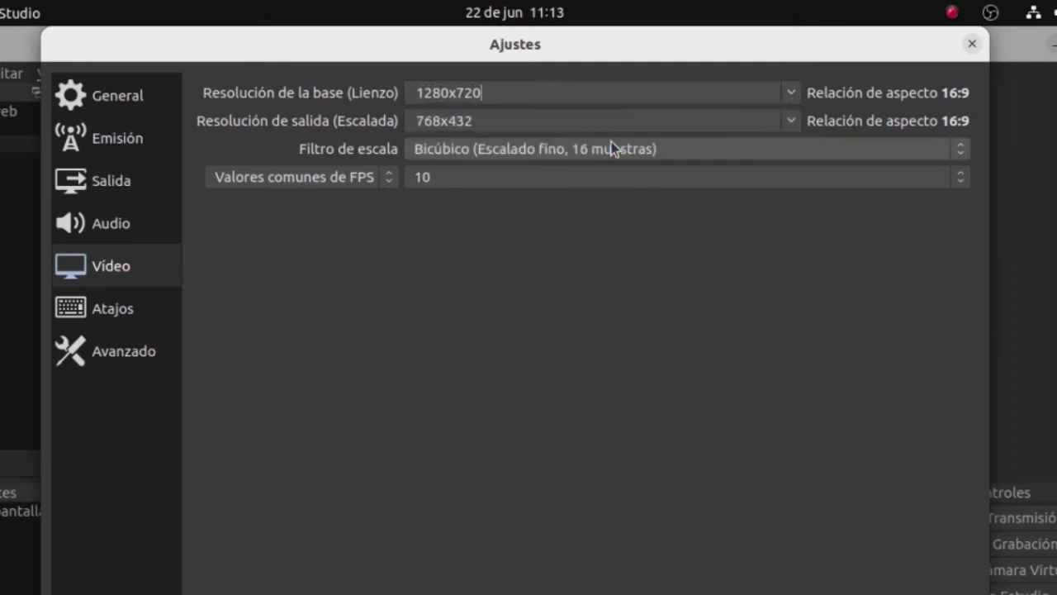
Step: Try 852x480 as the scaled output resolution and set it back to 768x432
click(788, 122)
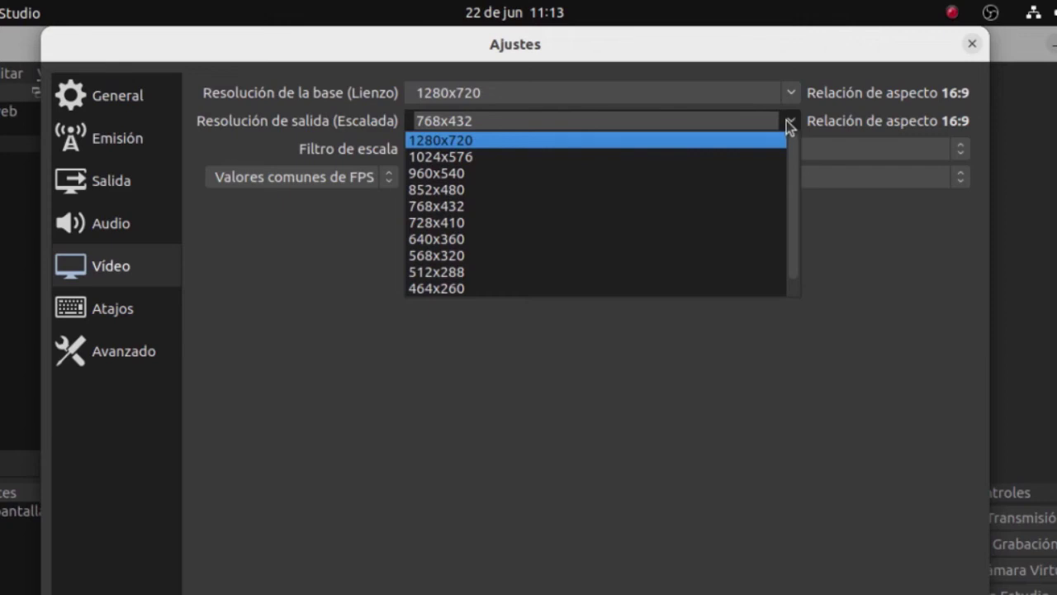
click(556, 190)
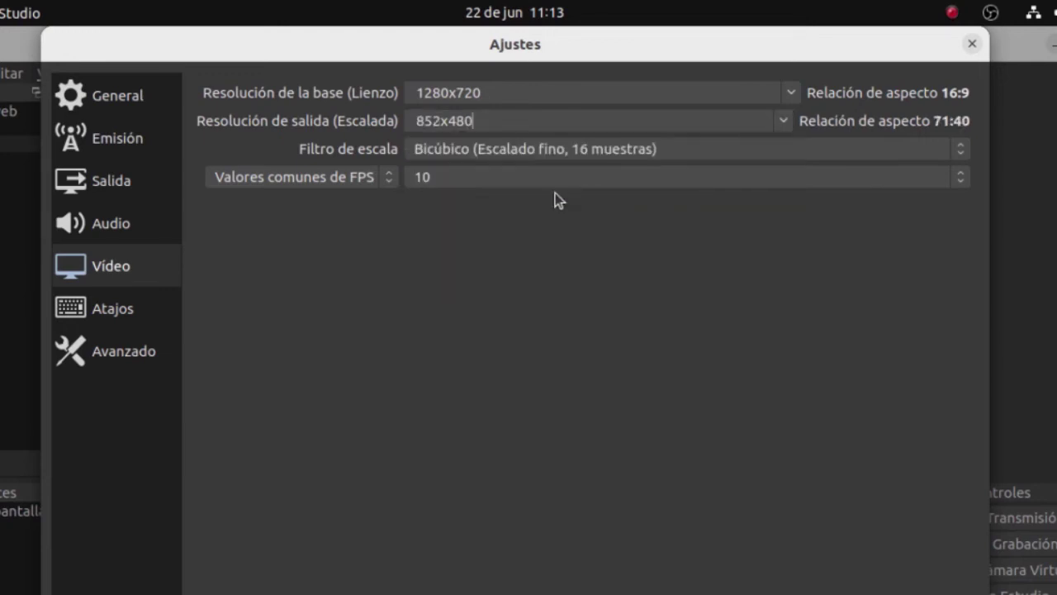
click(781, 127)
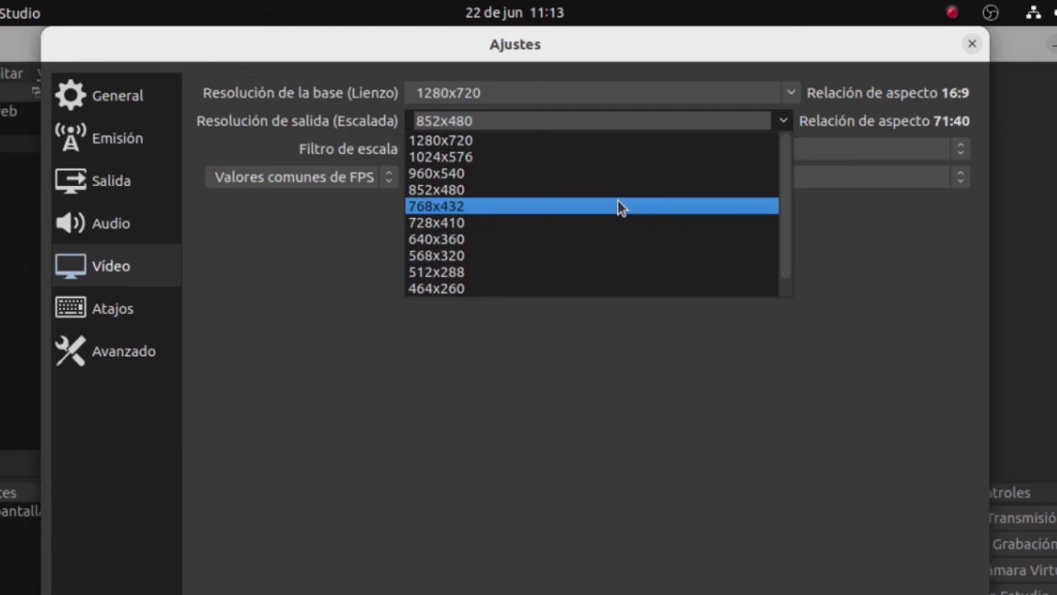
click(618, 207)
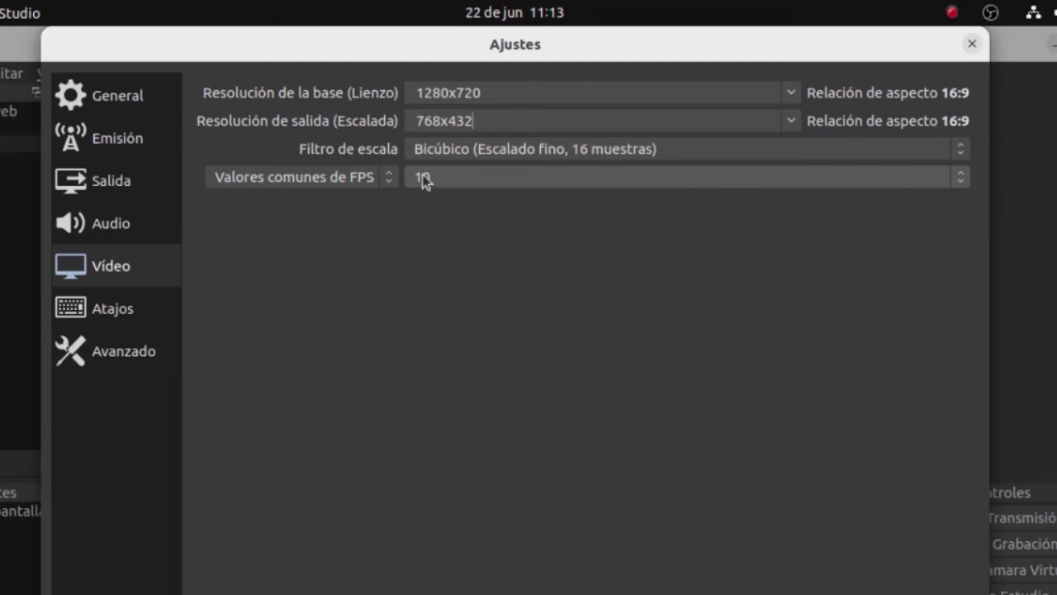
Step: Examine the common FPS values in the video settings, choose 10, and leave the settings without saving
click(459, 181)
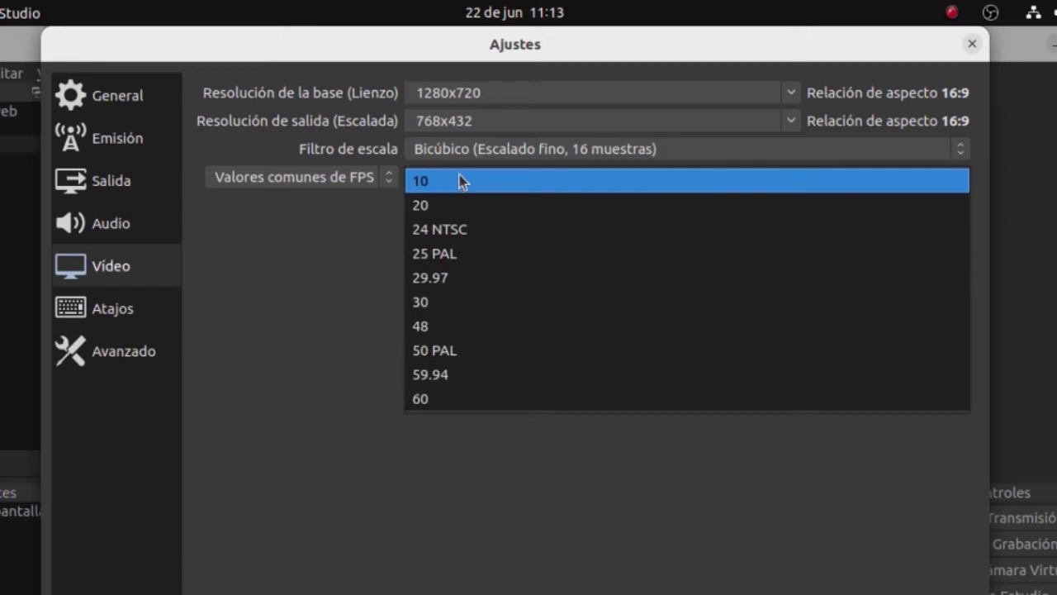
click(461, 181)
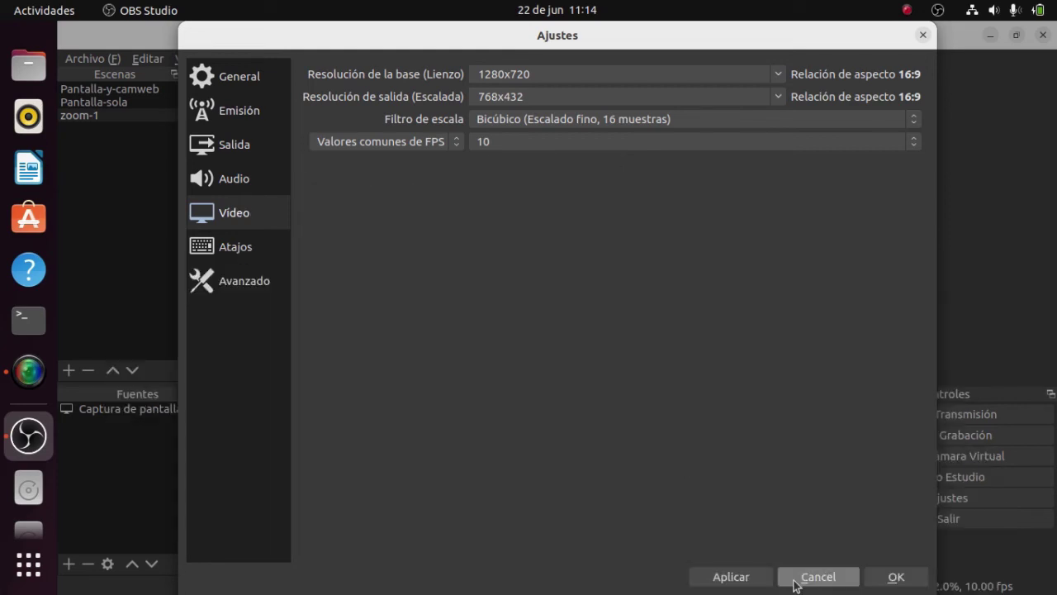
click(808, 580)
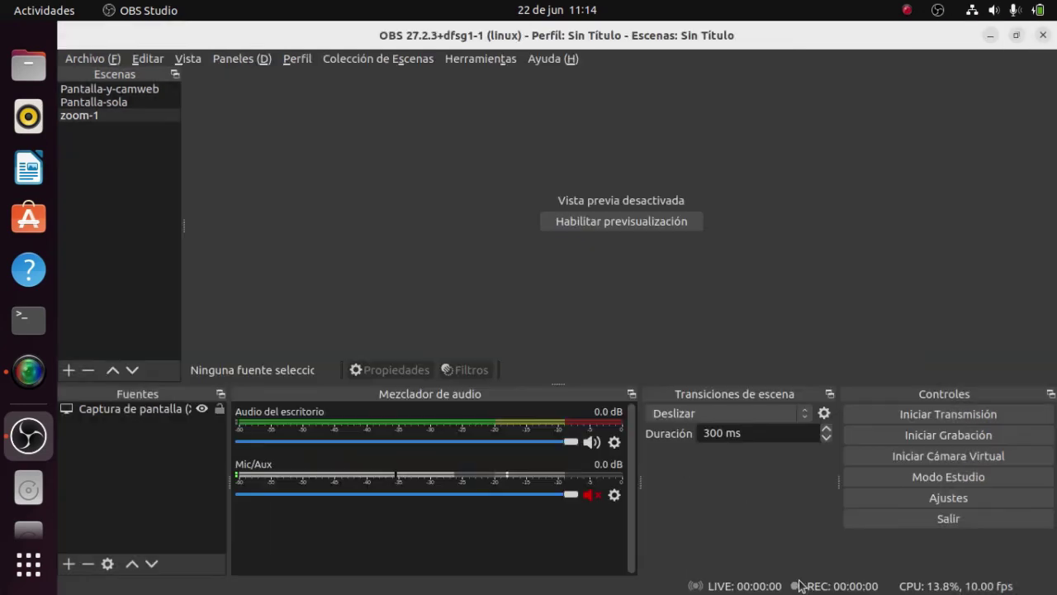
Step: Enable the program output named OBS-Compaq in the NDI output settings
click(464, 63)
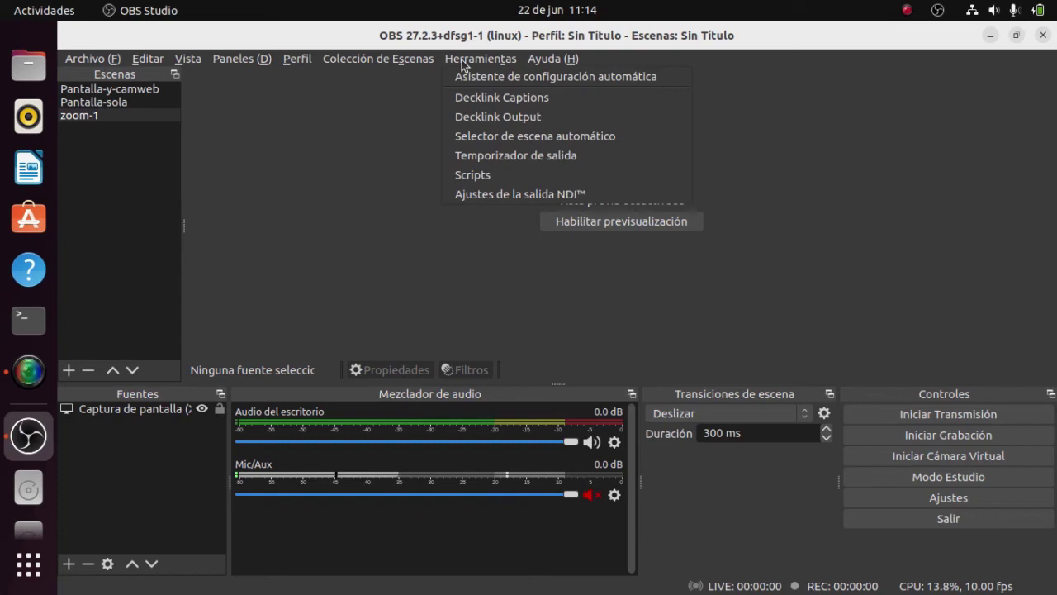
click(503, 202)
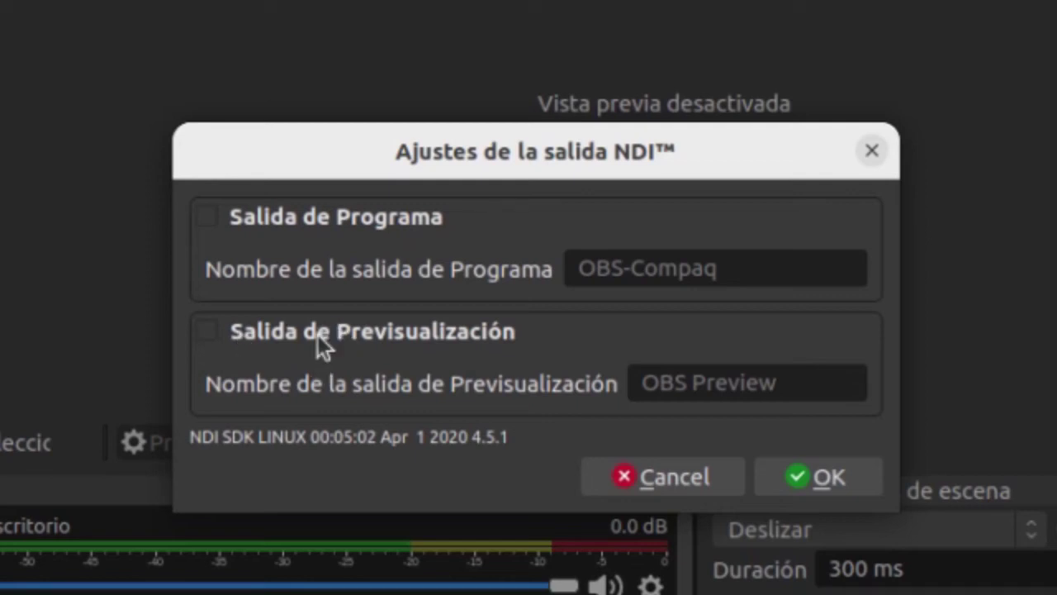
click(216, 218)
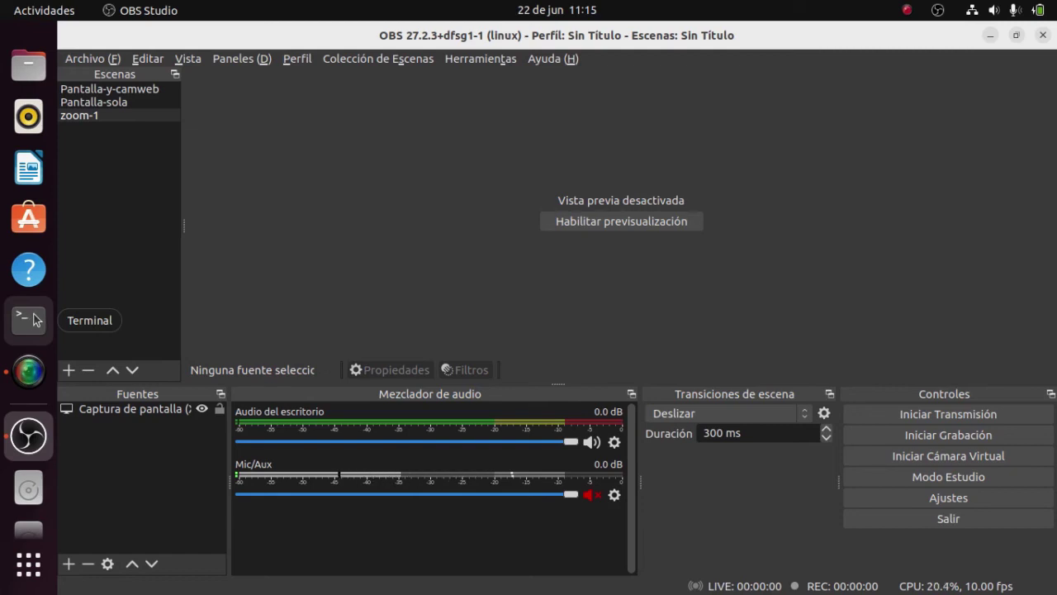
Step: Switch to the Terminal, show the Compaq's system information with neofetch, and return to OBS Studio
click(34, 316)
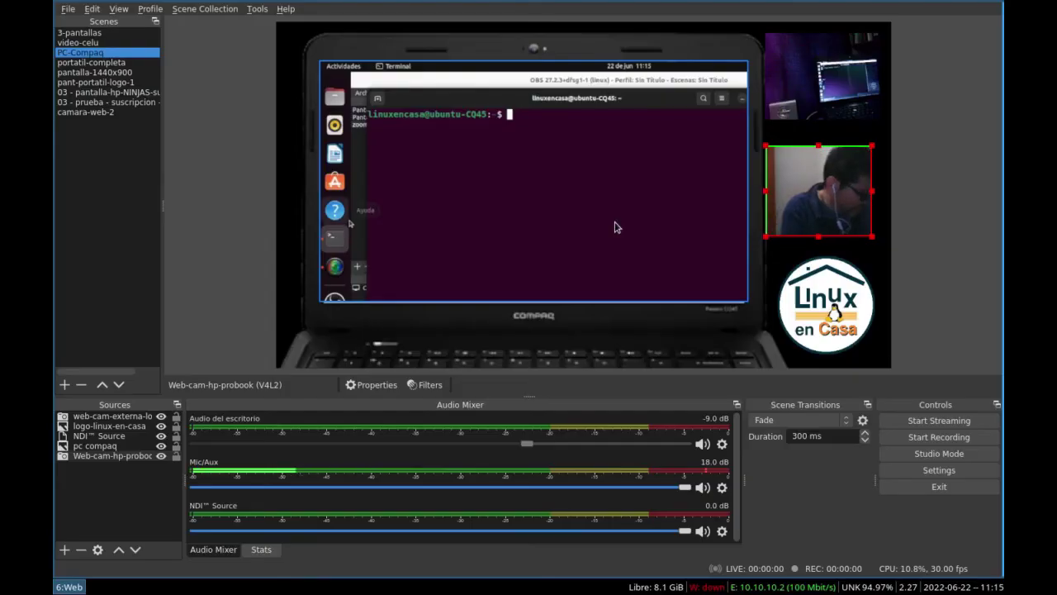
text(neofetch)
key(Return)
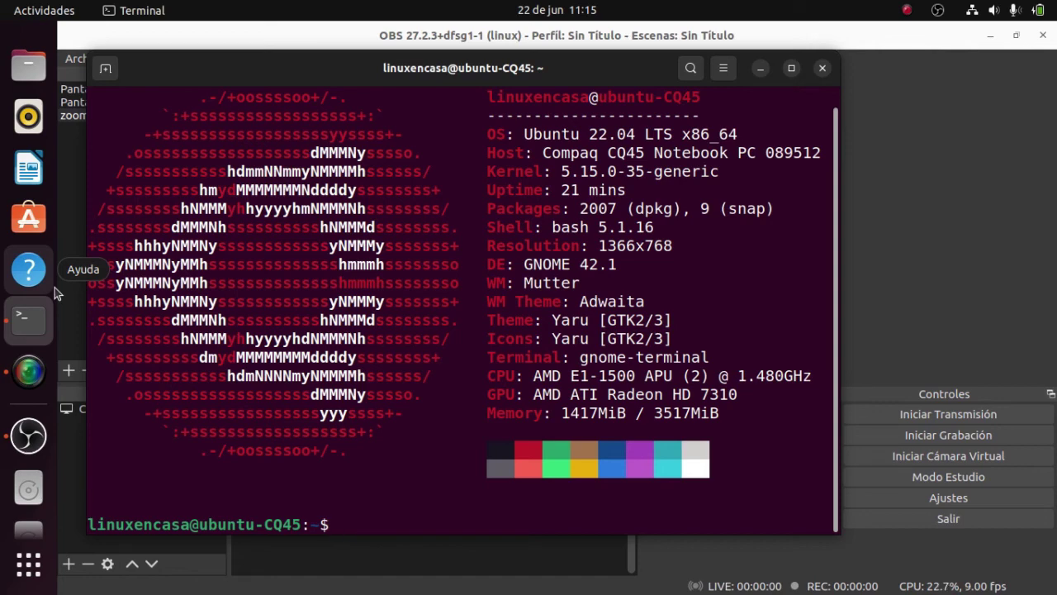
click(963, 92)
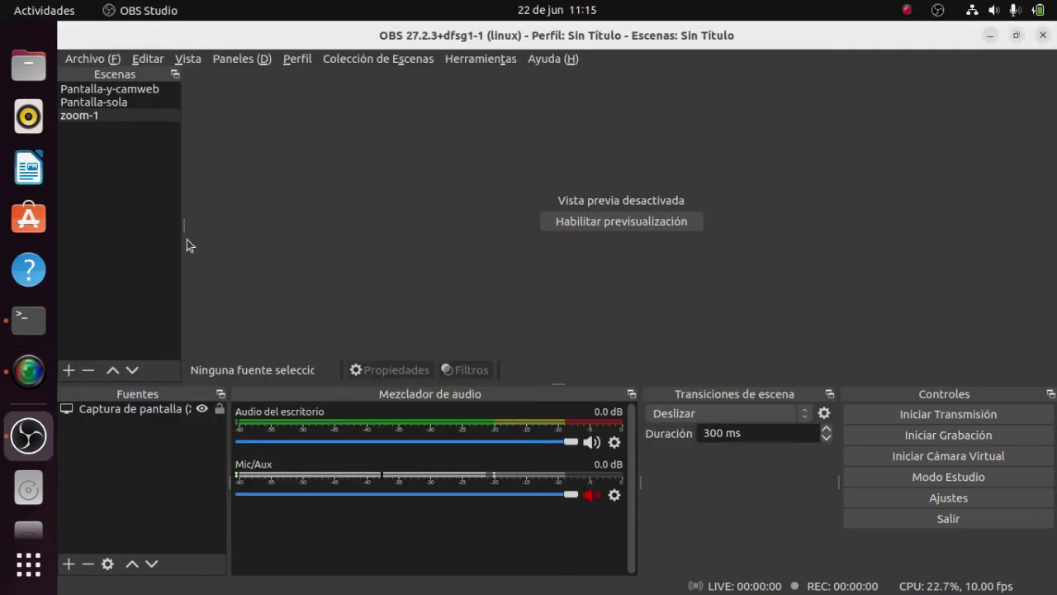
Step: Review the sources of the Pantalla-y-camweb scene and those of the Pantalla-sola scene by selecting each one
click(82, 92)
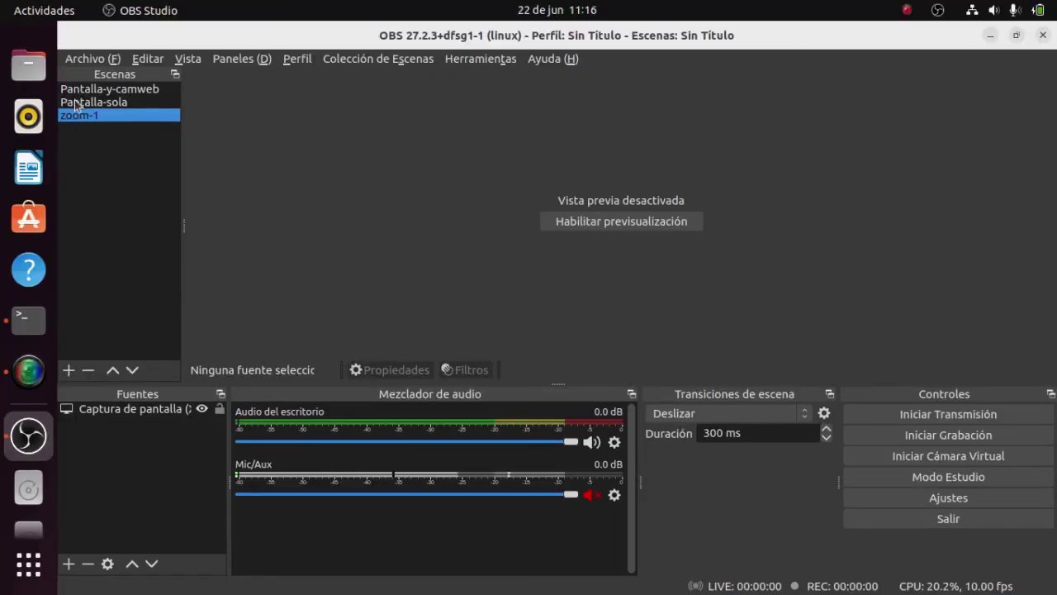
click(79, 89)
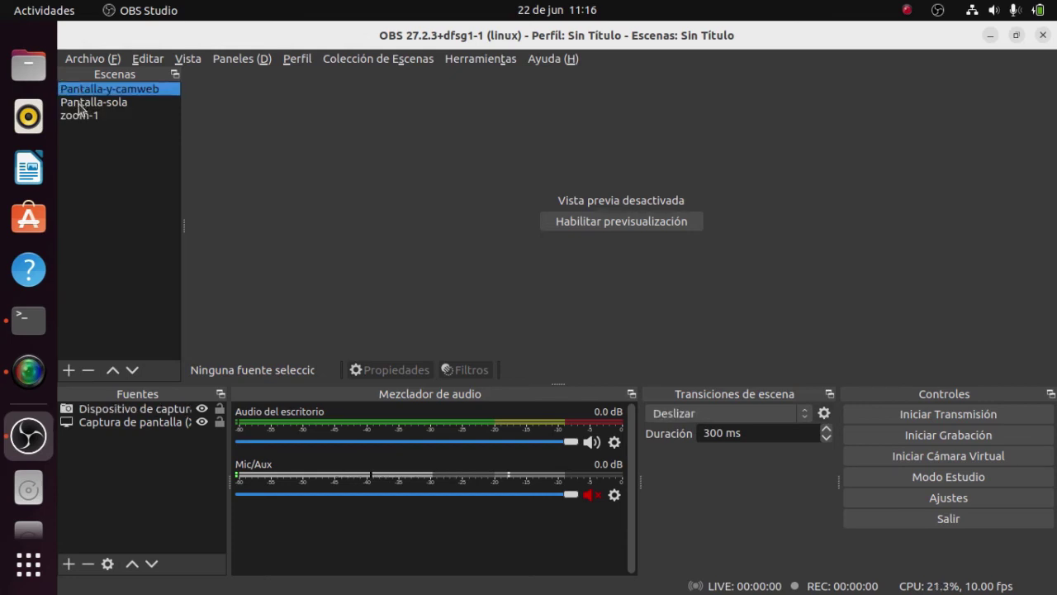
click(80, 104)
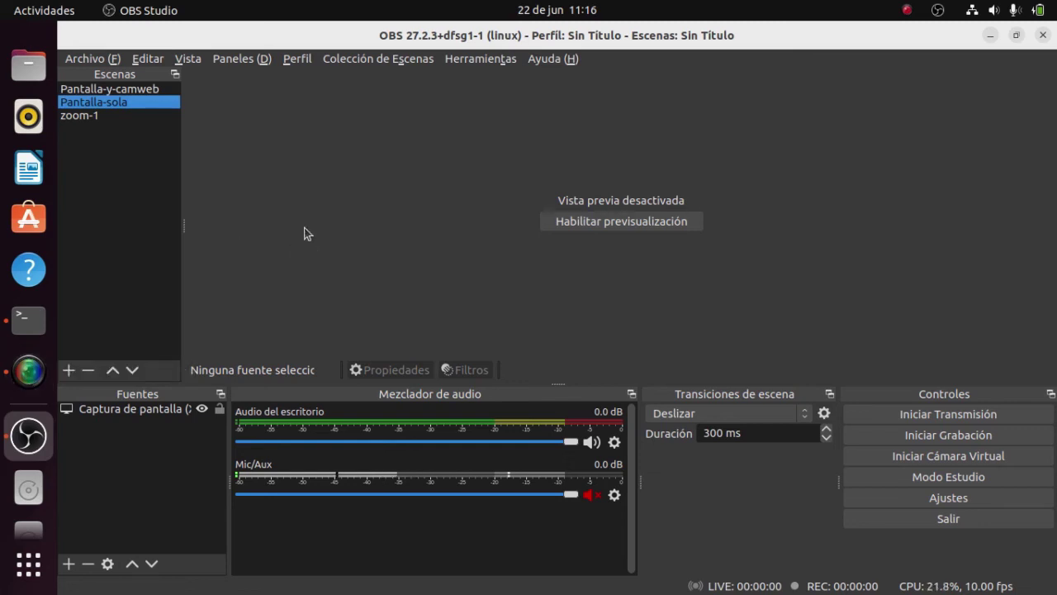
Step: Switch to the Terminal, check memory usage with free -h and process load with htop, and quit htop
click(41, 322)
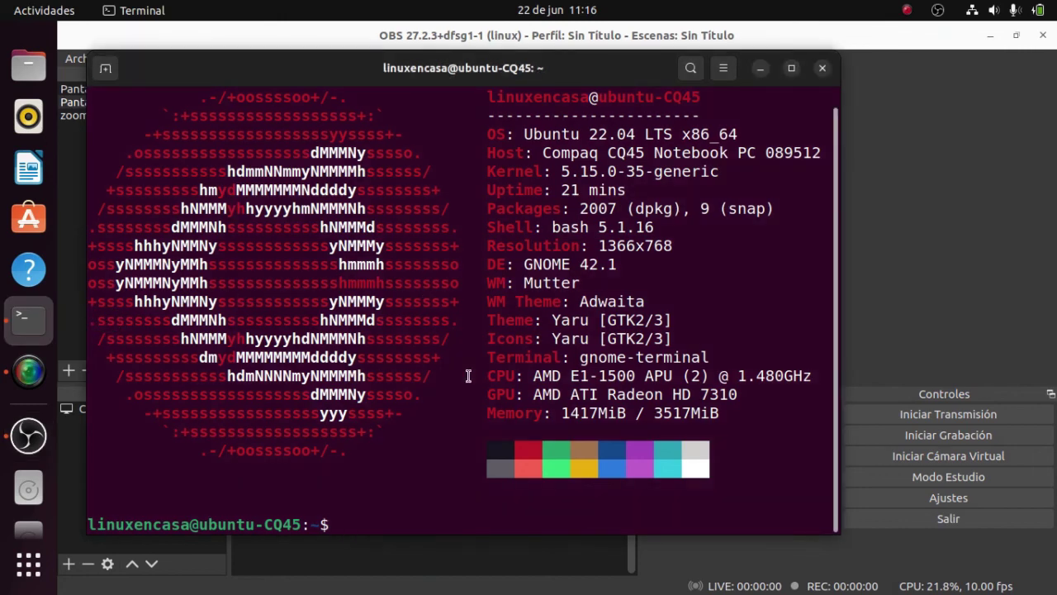
text(free -h)
key(Return)
text(hto)
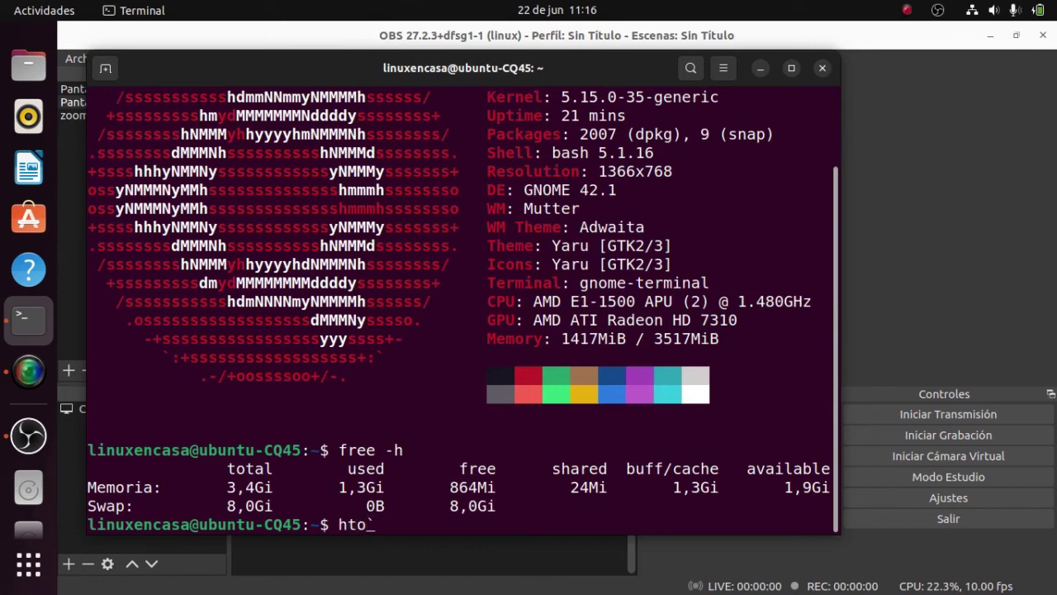
text(p)
key(Return)
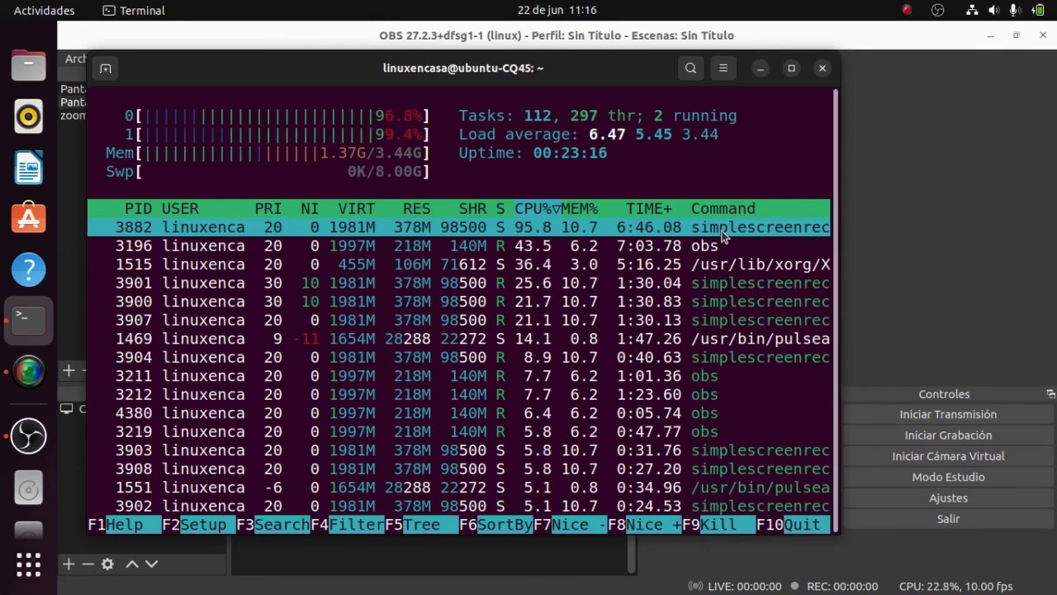
click(775, 529)
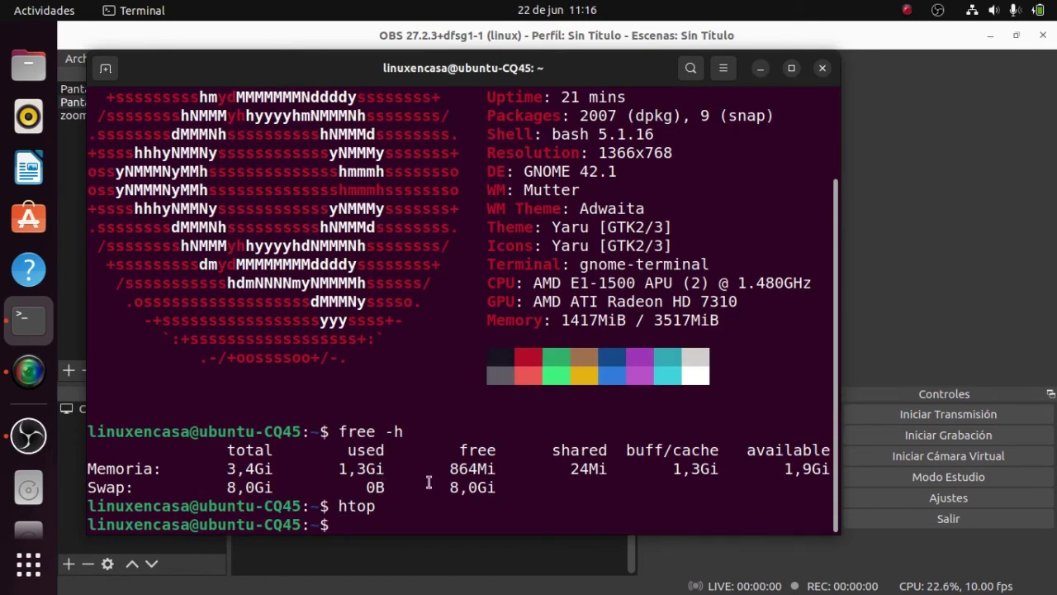
Step: Switch to SimpleScreenRecorder, pause the running screen recording and save it
click(28, 372)
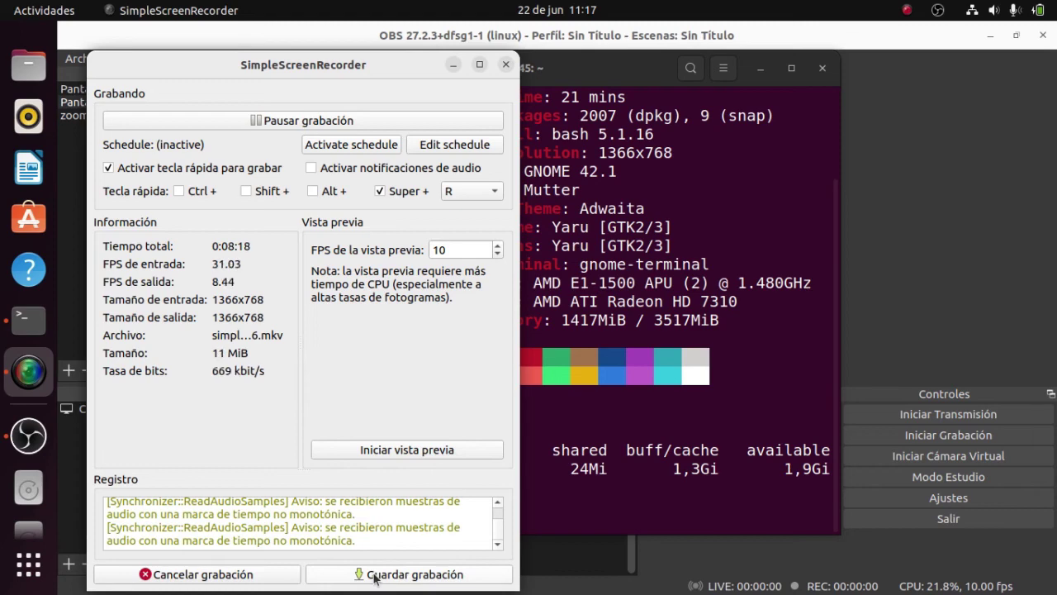
click(309, 119)
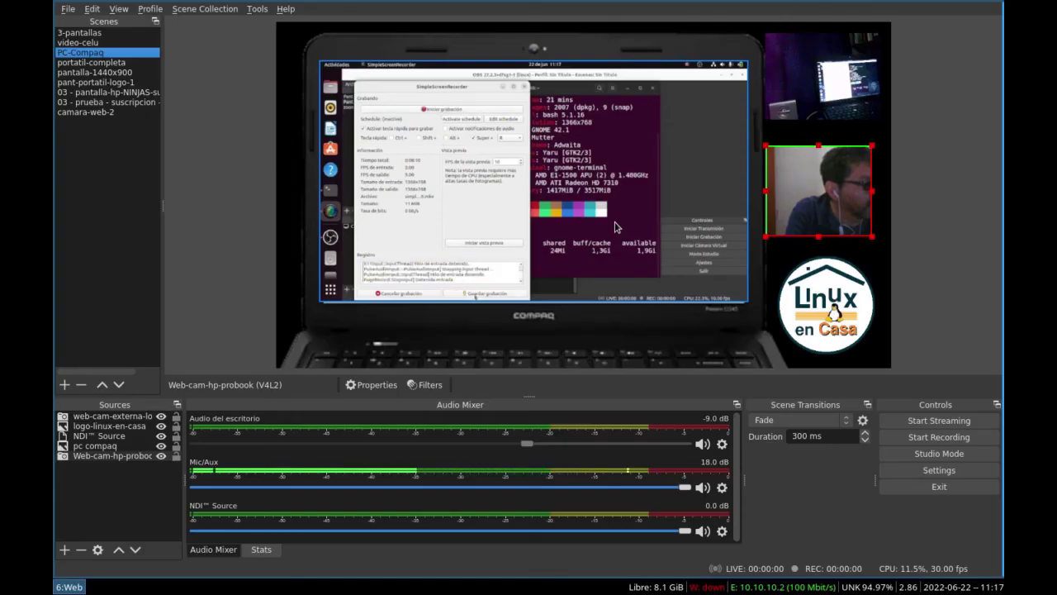
click(476, 294)
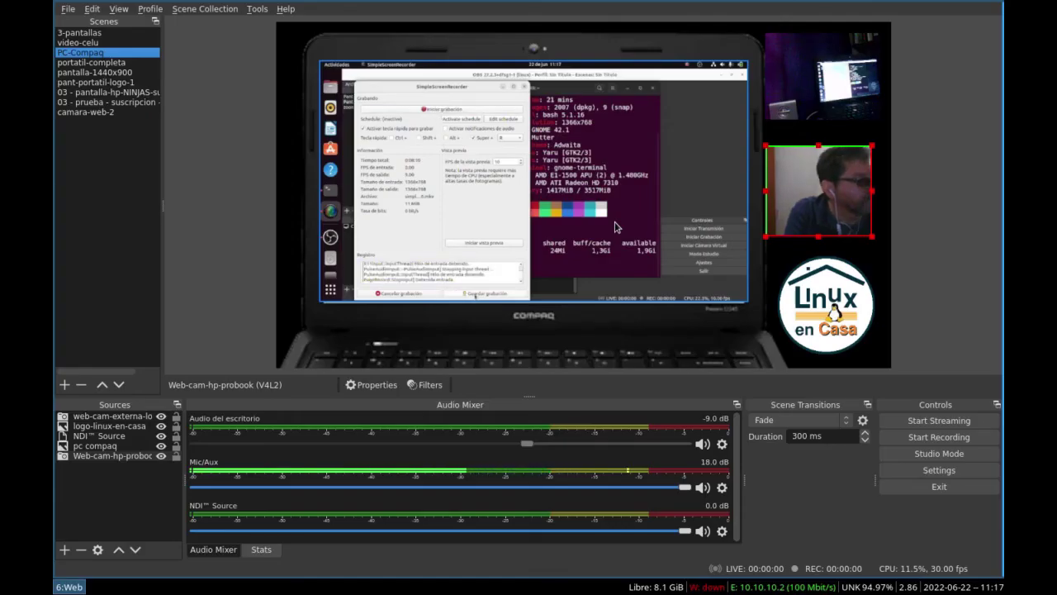